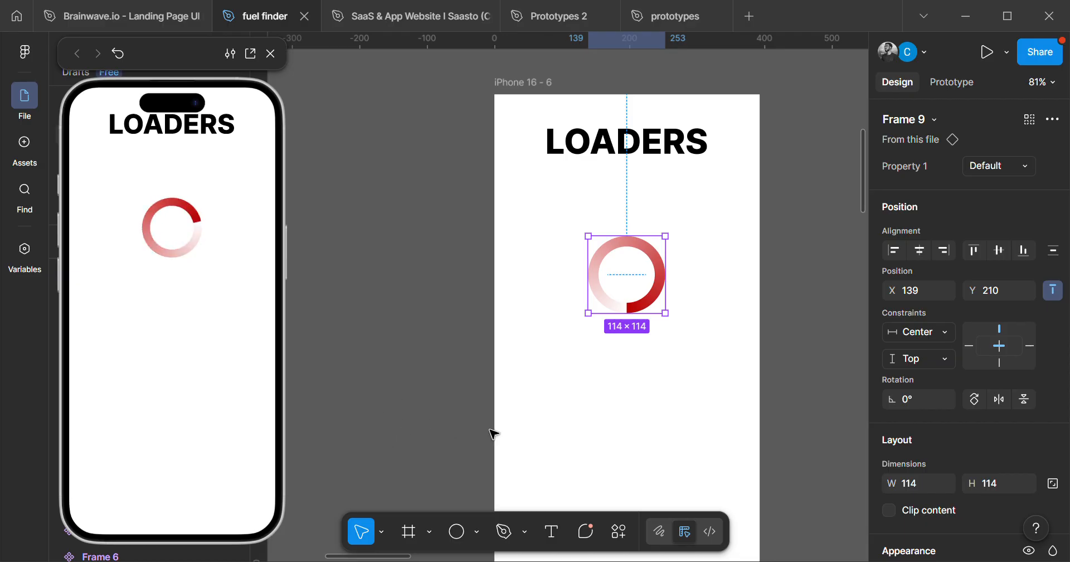
scroll(493, 433, "down", 2)
scroll(462, 332, "down", 1)
left_click_drag(459, 327, 479, 401)
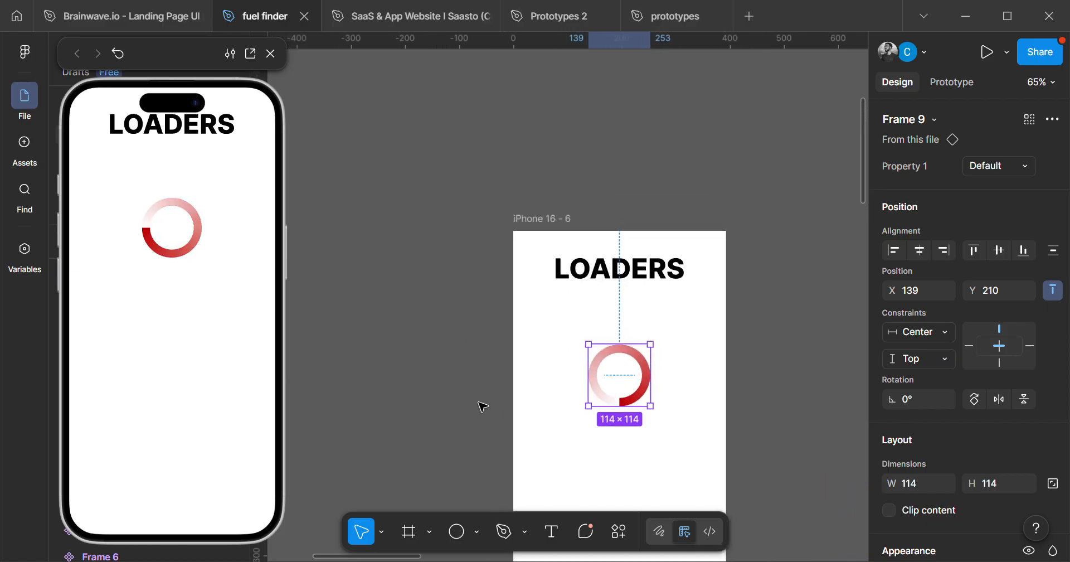
scroll(439, 419, "up", 1)
scroll(619, 432, "up", 4)
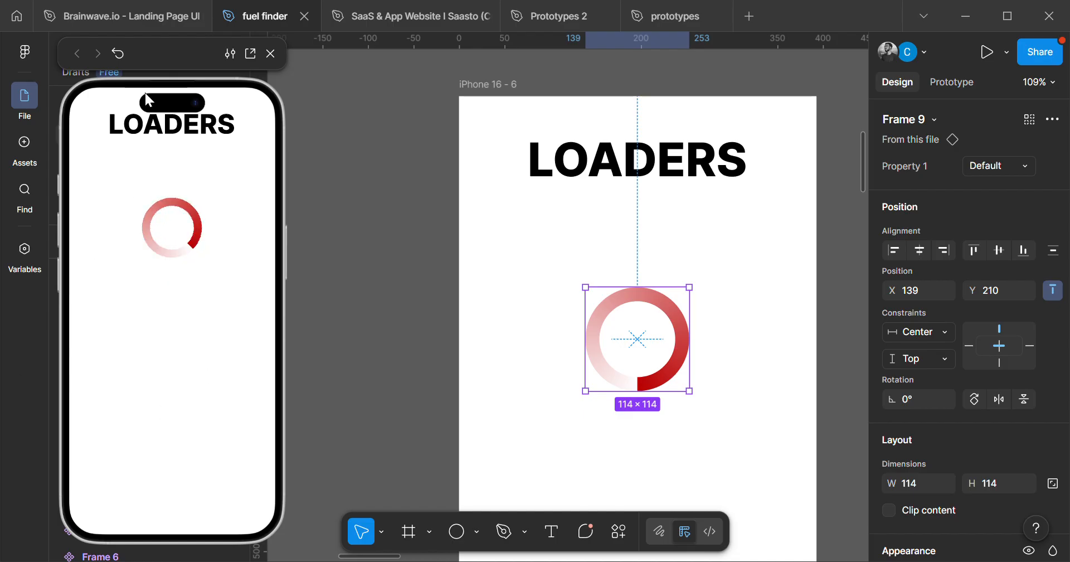
Close the prototype preview and open Page 16 of the file.
left_click(272, 55)
scroll(106, 434, "down", 10)
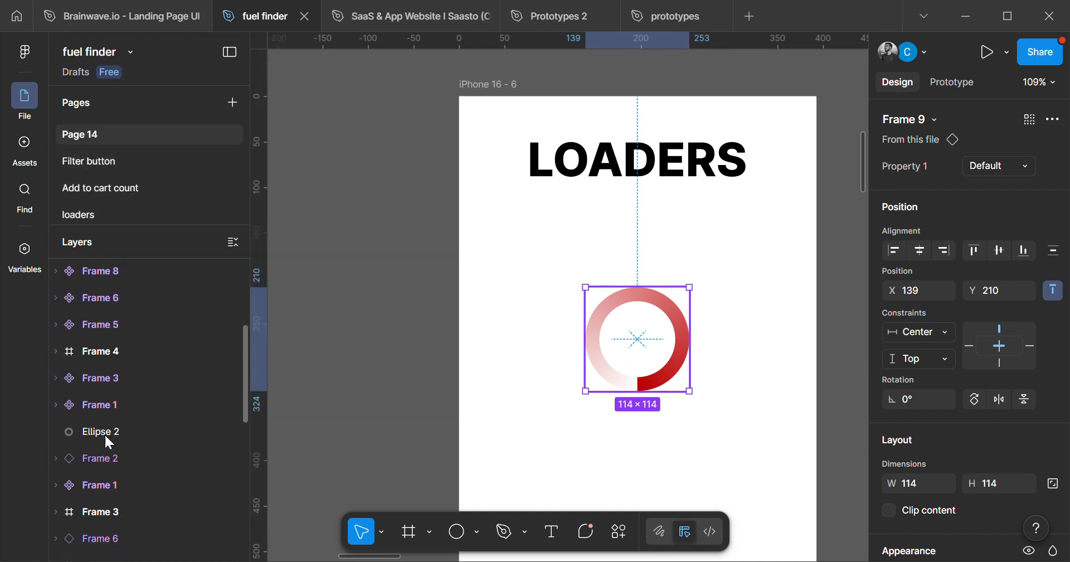
scroll(113, 438, "up", 10)
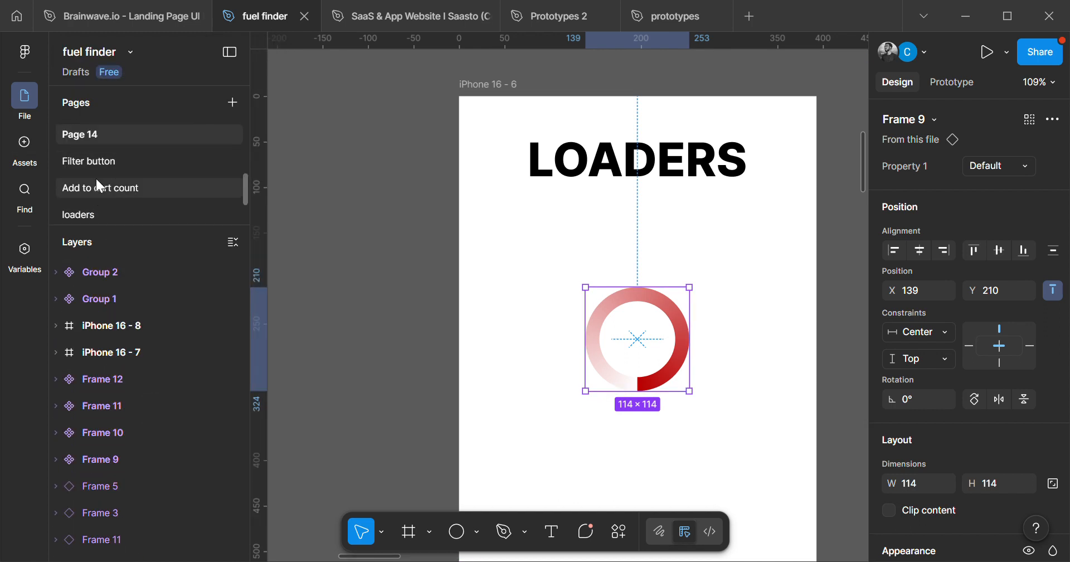
scroll(91, 193, "down", 1)
scroll(92, 194, "down", 2)
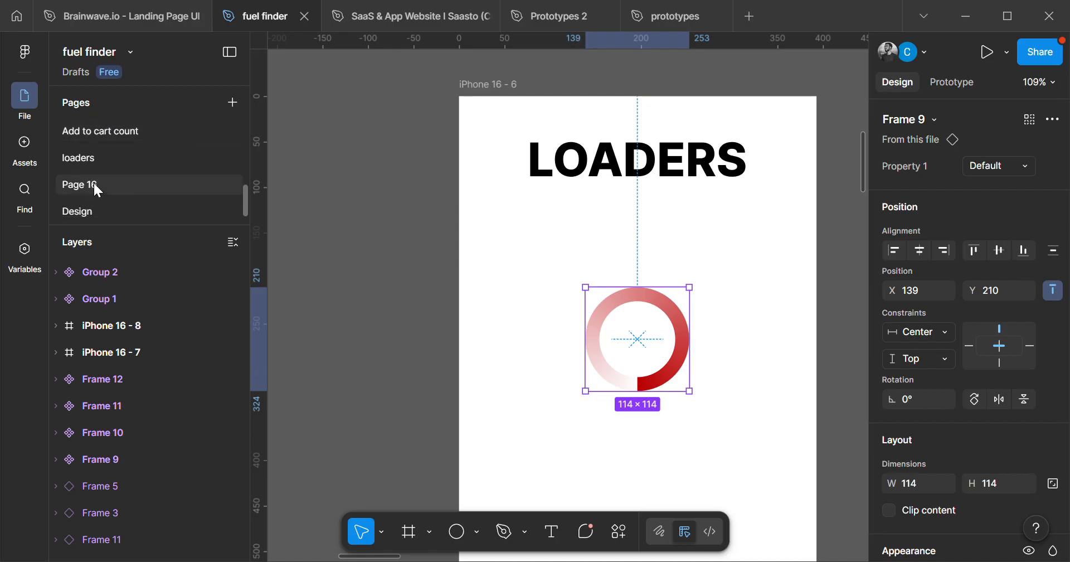
left_click(94, 187)
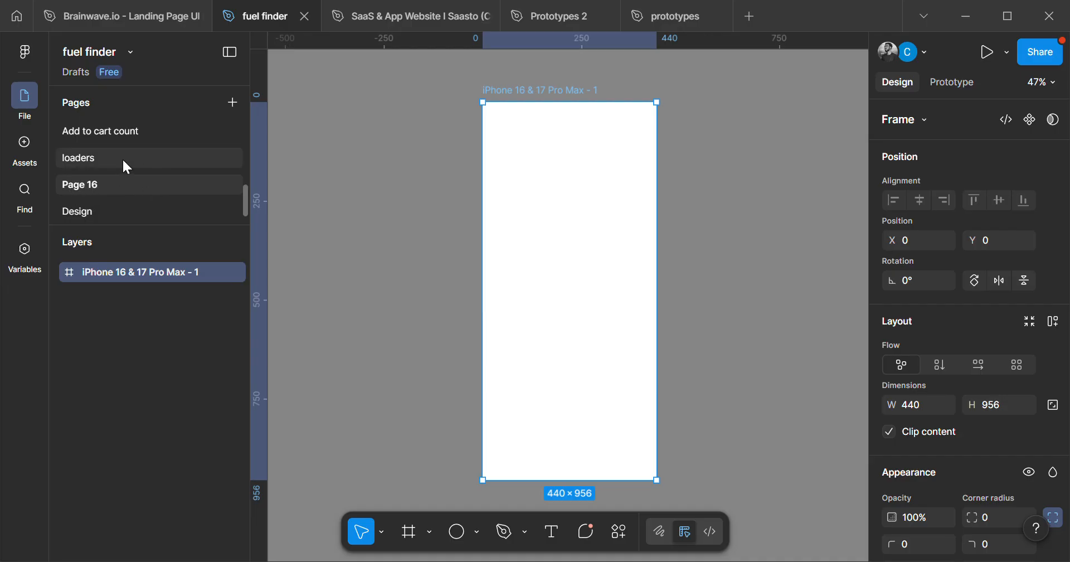
left_click_drag(587, 461, 621, 472)
scroll(614, 498, "up", 3)
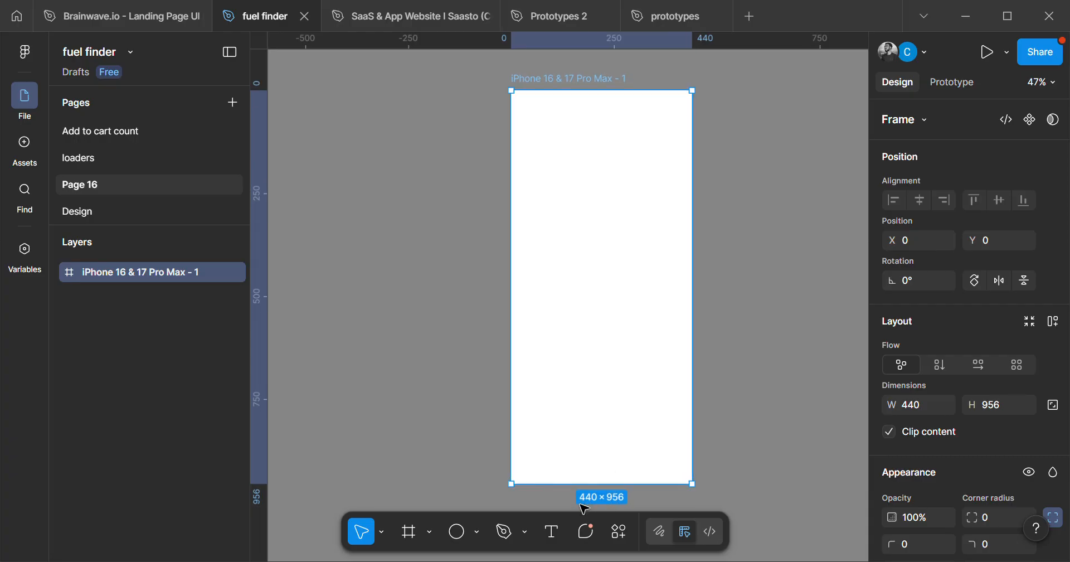
scroll(583, 321, "down", 2)
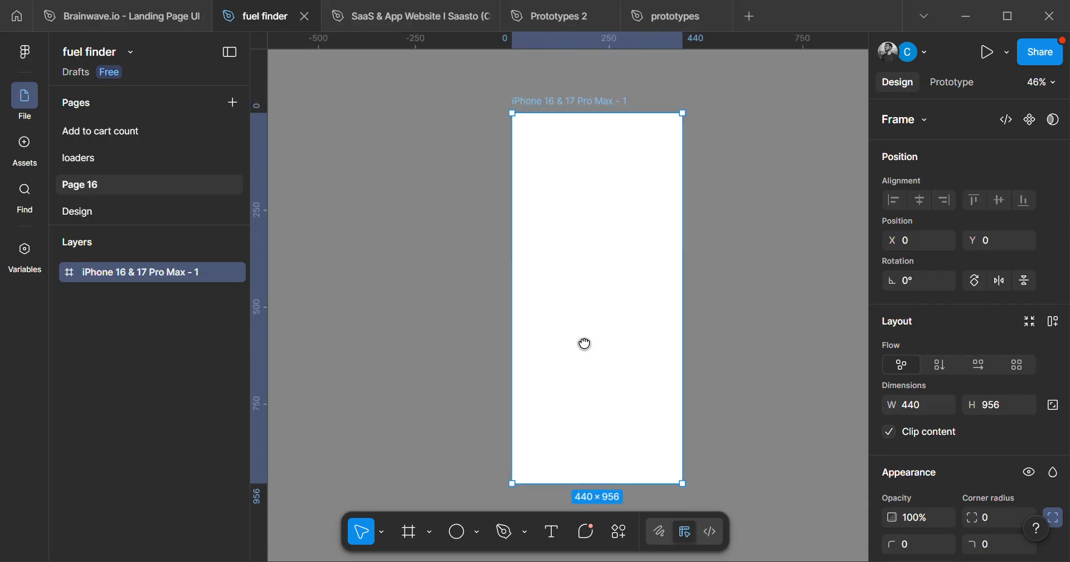
left_click_drag(617, 452, 609, 450)
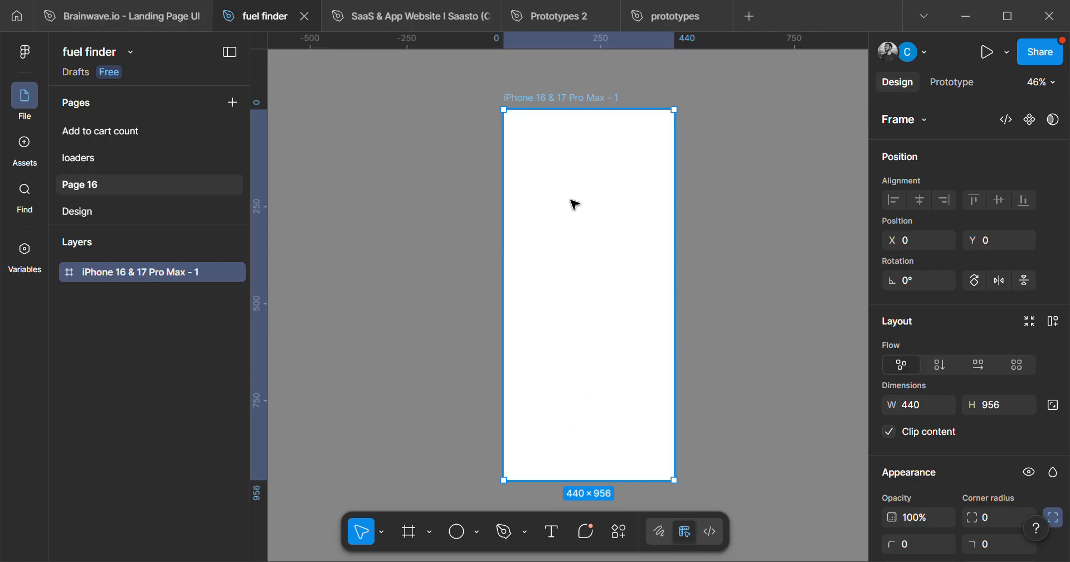
Draw a circle about 408 × 408 on the empty canvas to the right of the iPhone frame.
scroll(585, 301, "down", 2)
scroll(675, 296, "down", 1)
left_click_drag(689, 302, 374, 335)
scroll(506, 262, "up", 3)
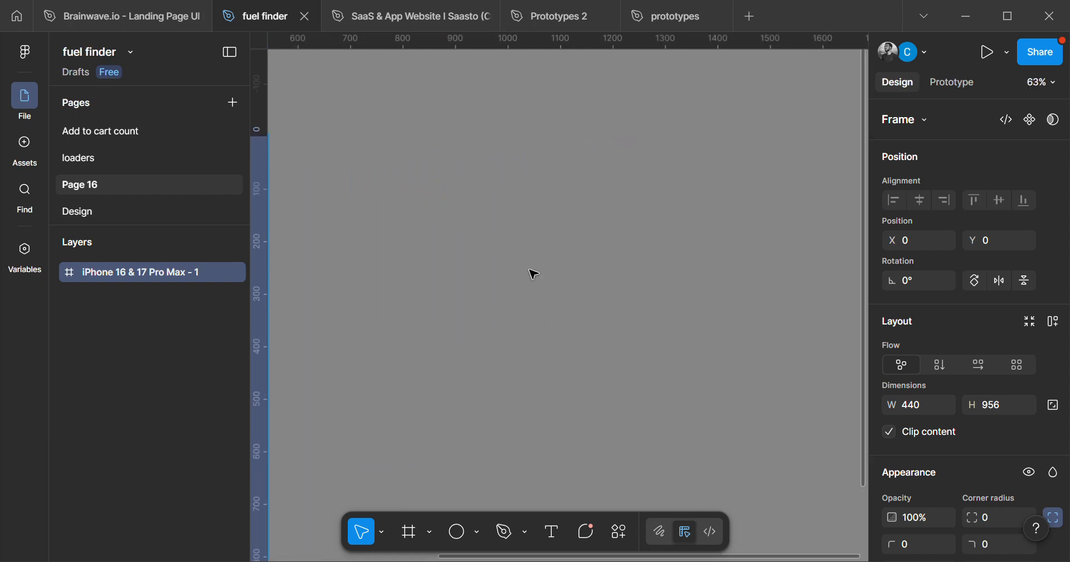
scroll(533, 273, "up", 1)
left_click(457, 532)
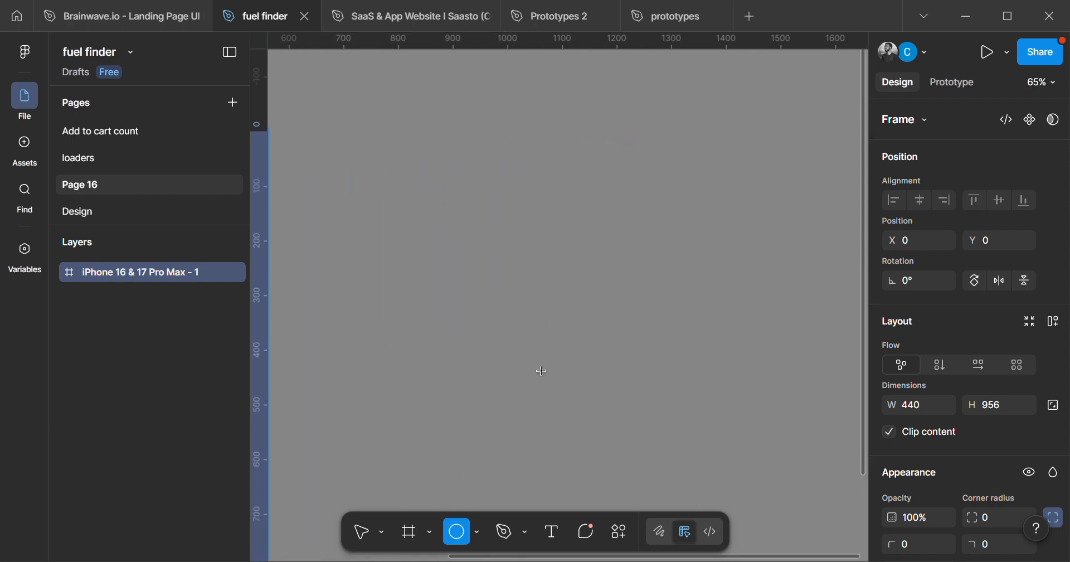
mouse_move(564, 318)
left_mouse_down()
mouse_move(652, 406)
mouse_move(645, 429)
left_mouse_up()
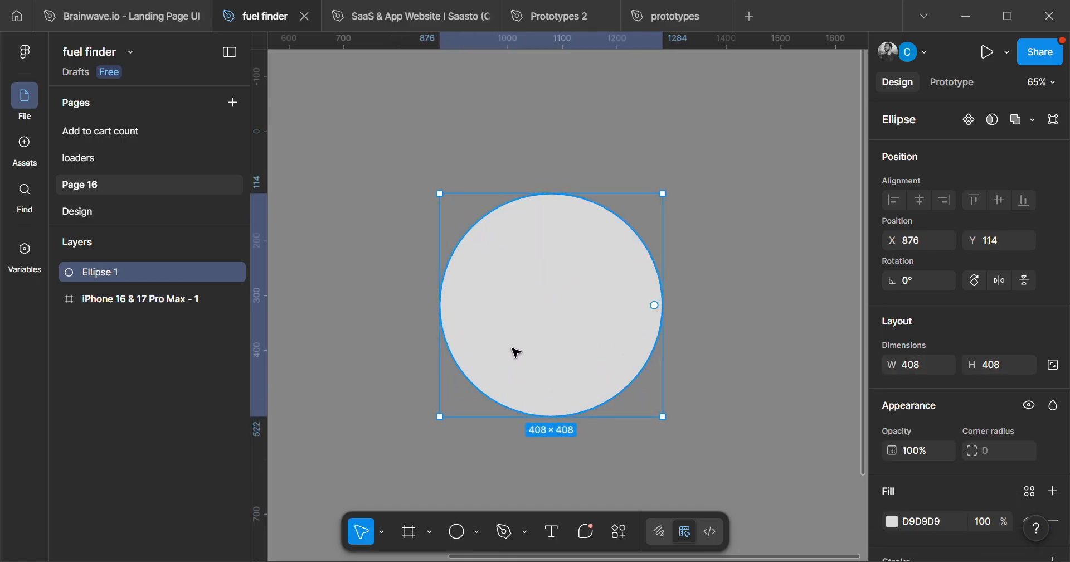
Move the circle into the iPhone frame and centre it horizontally at about X 16, Y 212.
scroll(512, 351, "down", 5)
scroll(646, 412, "down", 3)
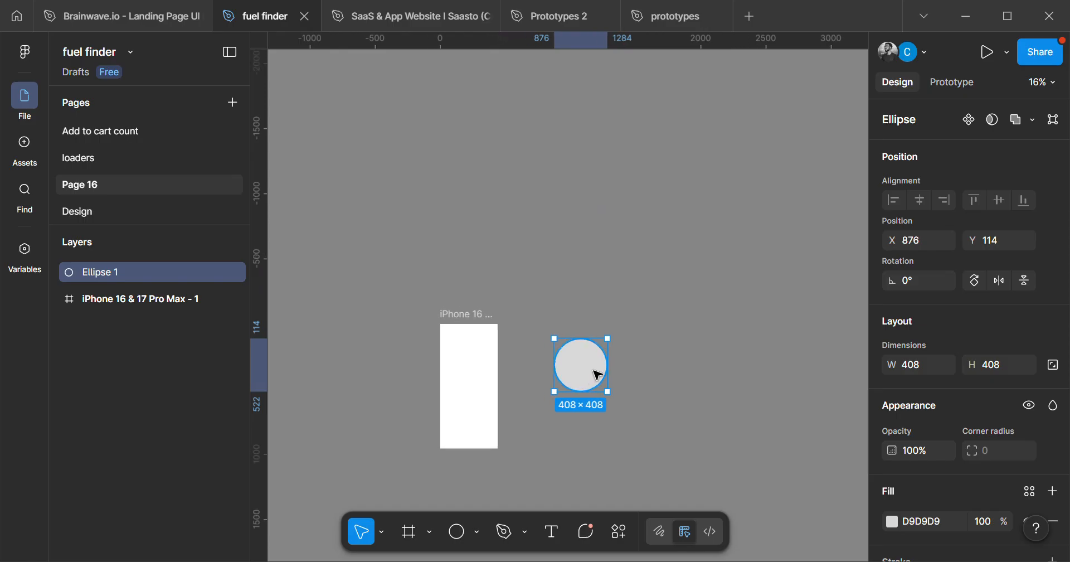
left_click_drag(597, 371, 482, 387)
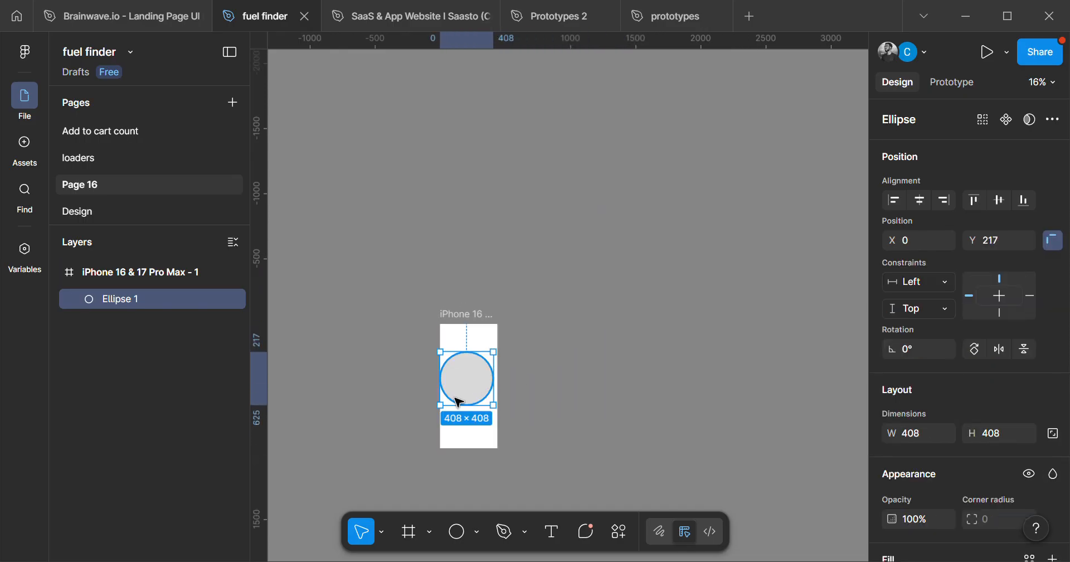
scroll(456, 403, "up", 2)
left_click_drag(488, 438, 580, 421)
scroll(573, 411, "up", 3)
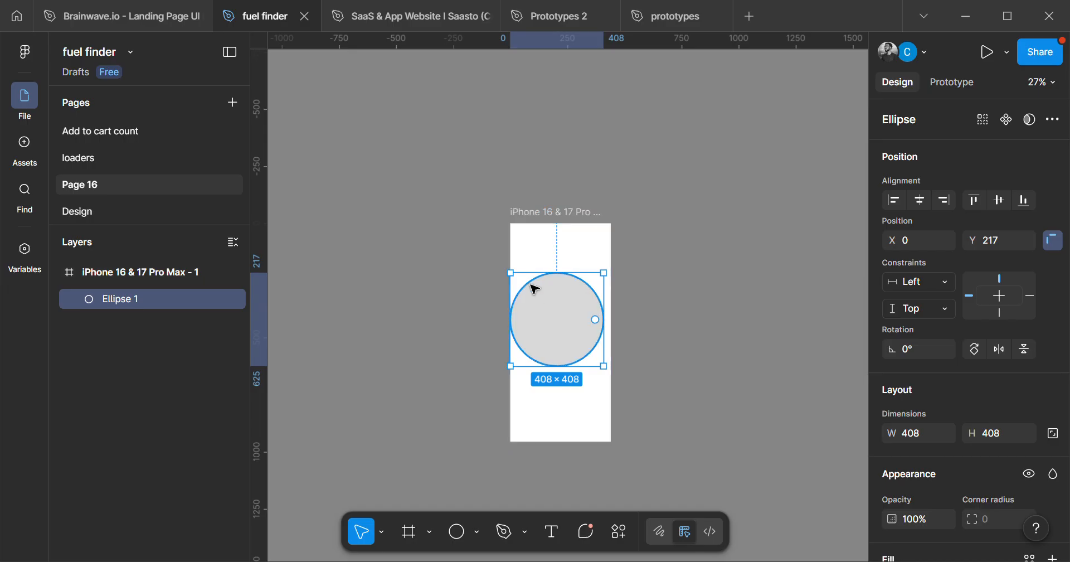
scroll(515, 388, "up", 3)
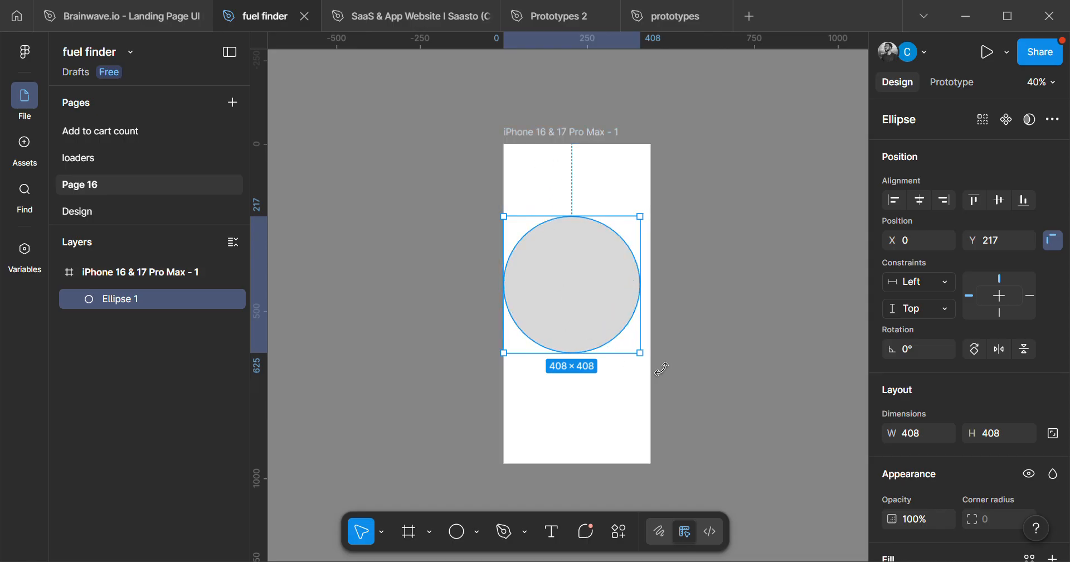
left_click_drag(572, 312, 576, 308)
scroll(580, 335, "down", 3)
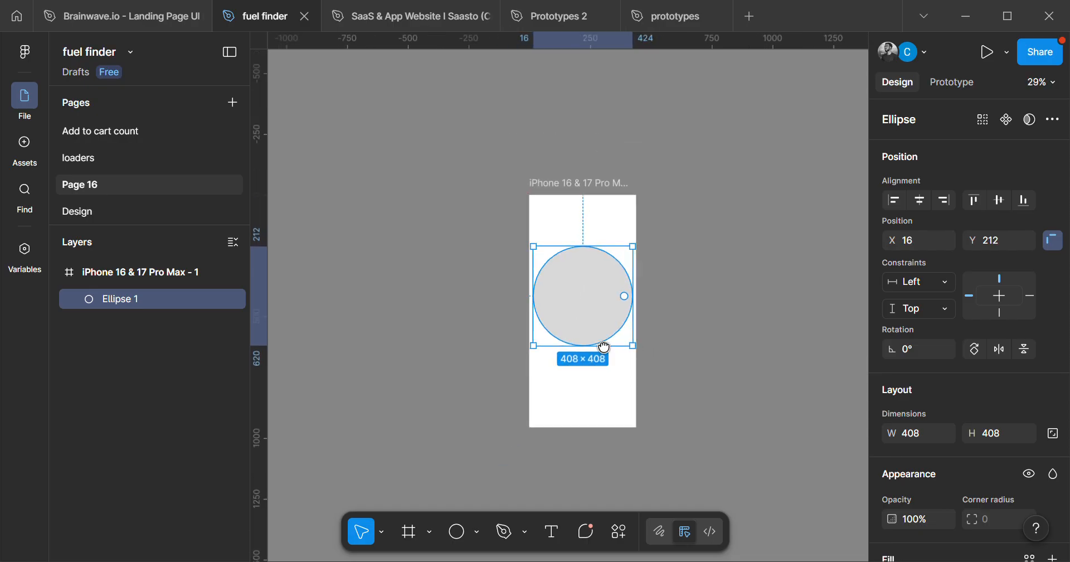
Shrink the circle proportionally around its centre to about 164 × 164, then deselect it.
left_click_drag(603, 346, 617, 363)
scroll(595, 335, "up", 2)
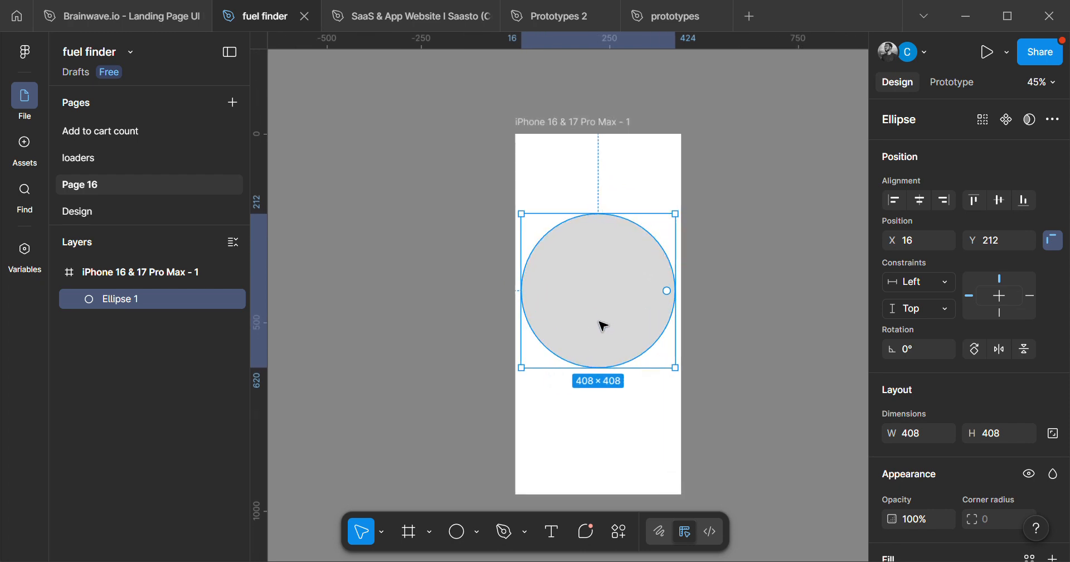
scroll(601, 325, "up", 1)
scroll(589, 342, "up", 2)
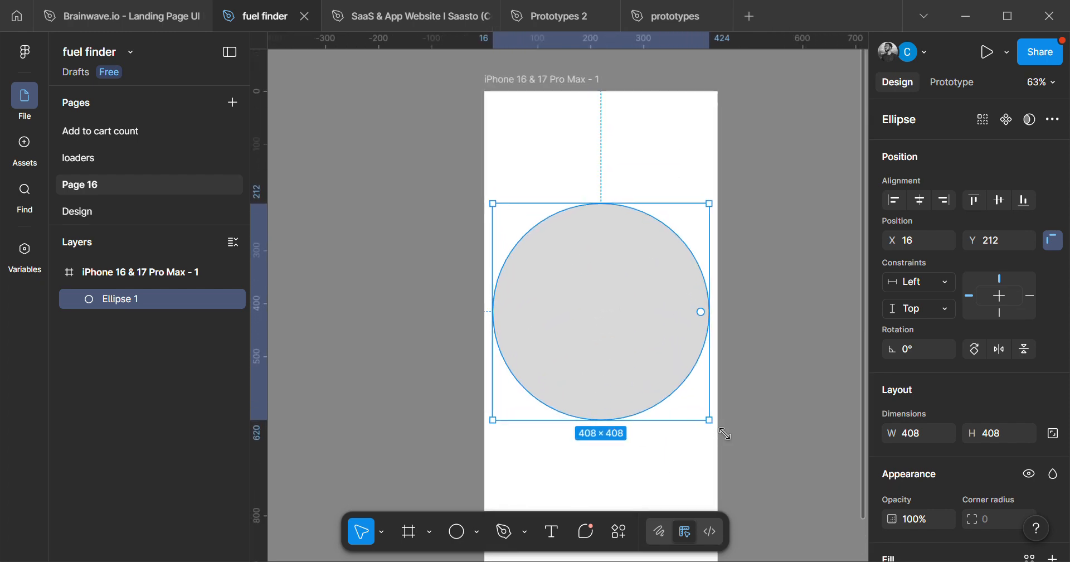
left_click_drag(727, 432, 679, 384)
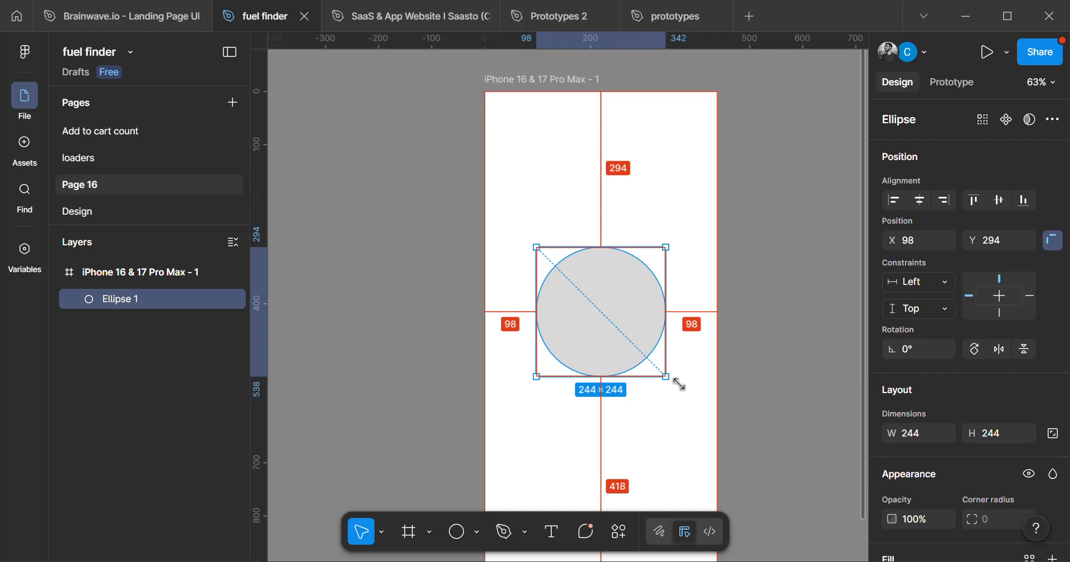
left_click_drag(679, 384, 657, 369)
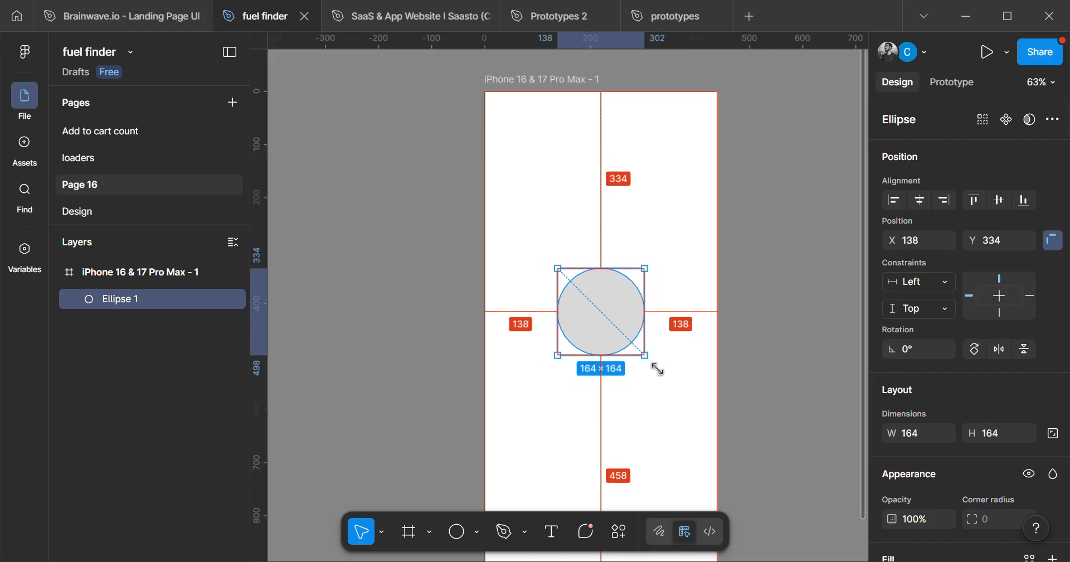
left_click(645, 442)
Move the circle out of the iPhone frame onto the canvas to its right, at about X 673, Y 314.
scroll(650, 437, "down", 5)
scroll(602, 423, "right", 3)
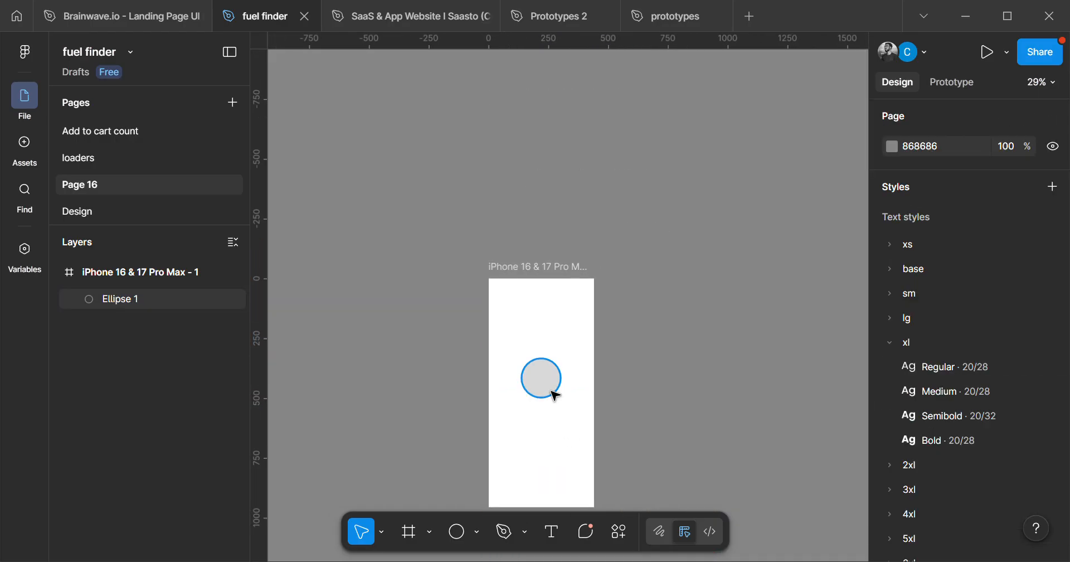
left_click(555, 395)
left_click_drag(553, 385, 678, 375)
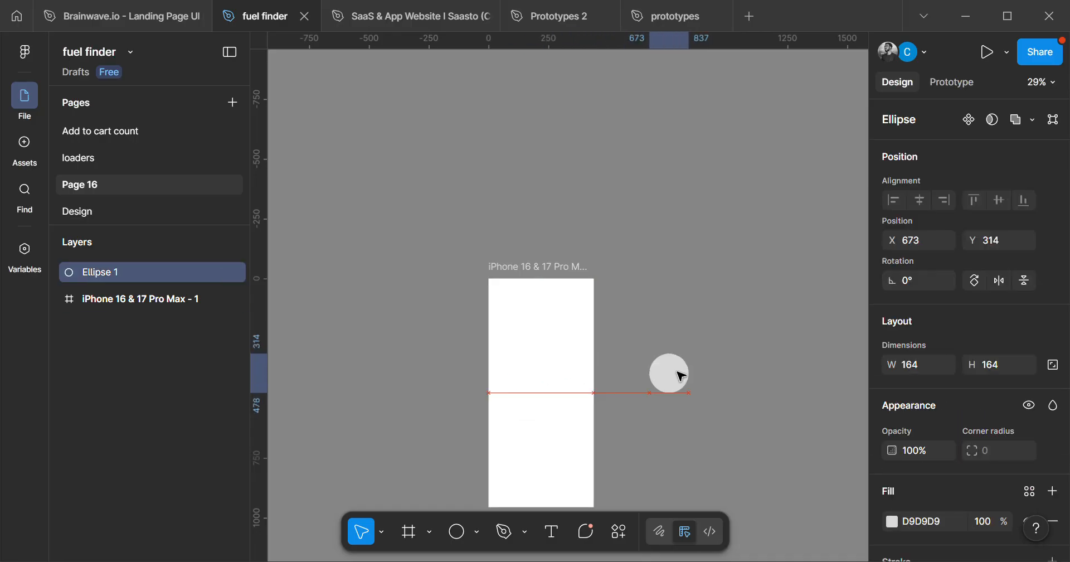
scroll(635, 444, "right", 3)
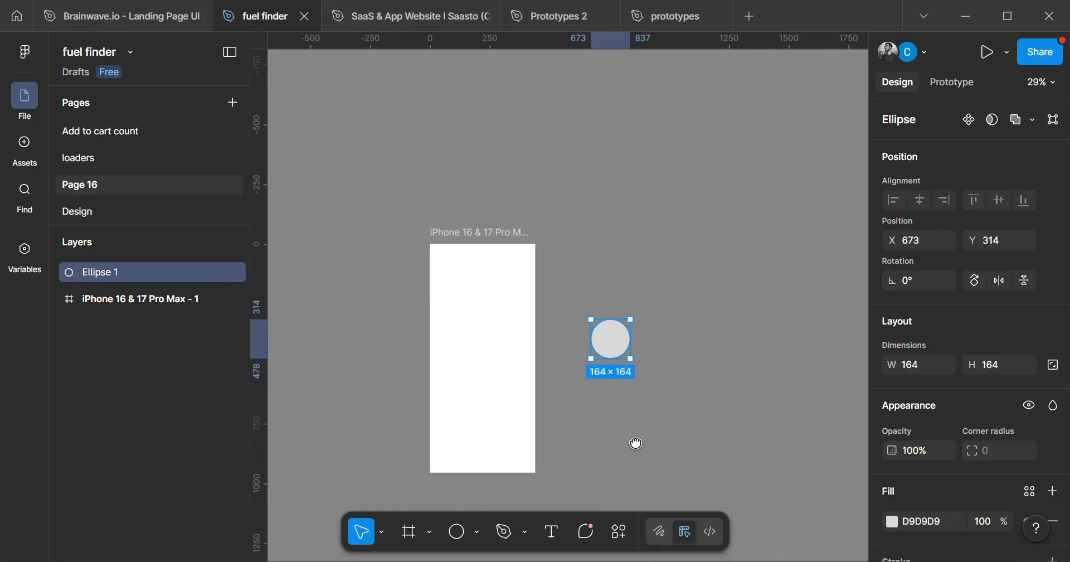
scroll(595, 463, "up", 5)
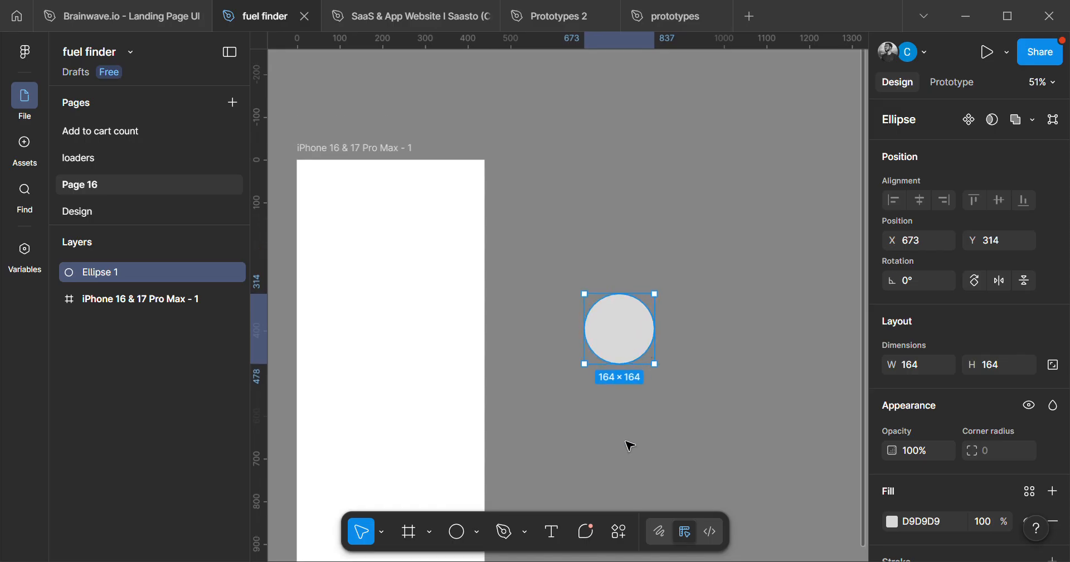
scroll(628, 442, "up", 3)
scroll(617, 365, "up", 2)
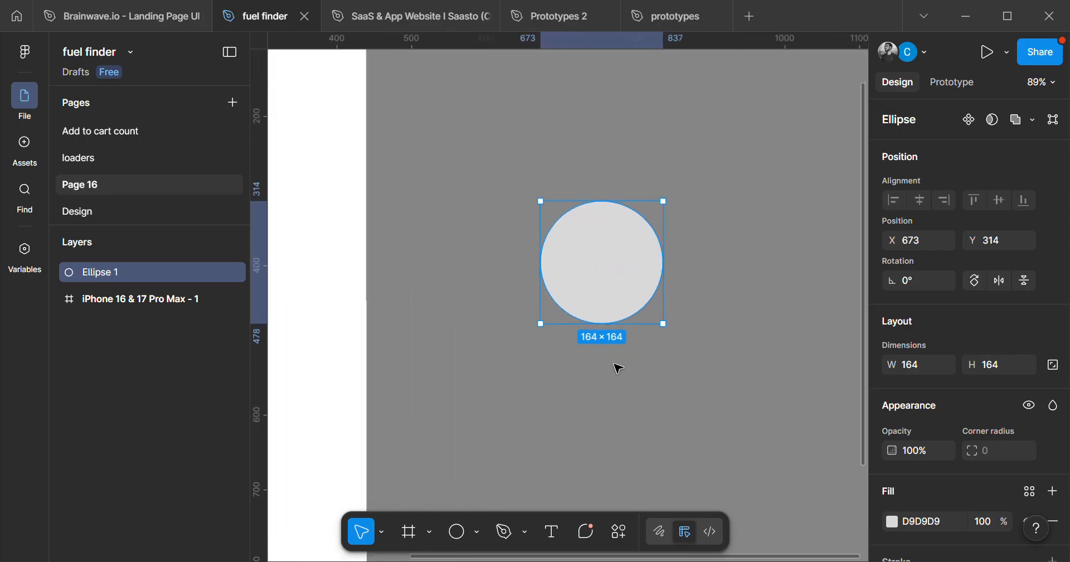
scroll(641, 375, "left", 1)
scroll(654, 345, "up", 1)
scroll(649, 329, "up", 3)
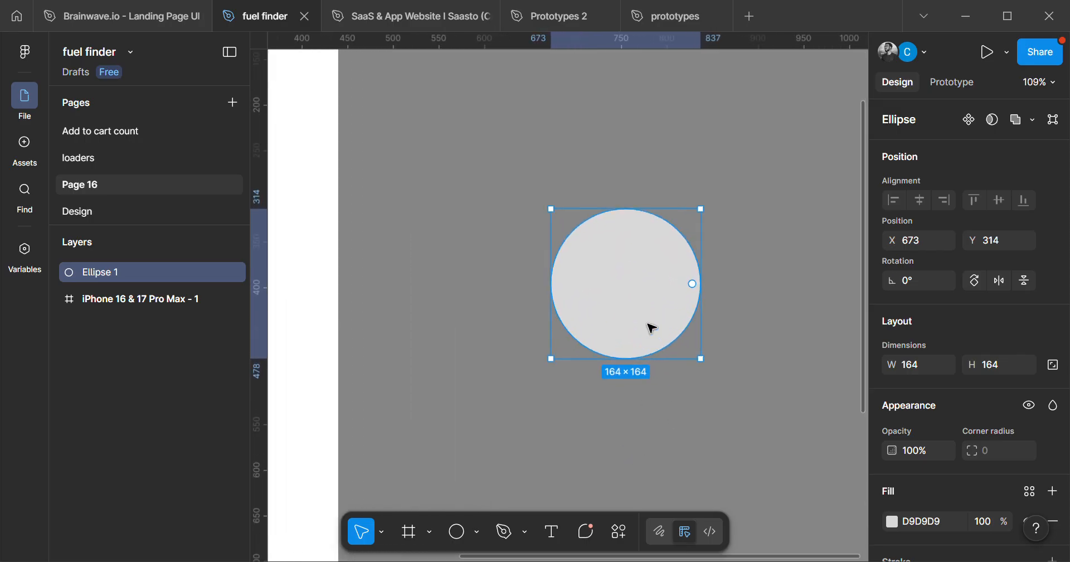
scroll(669, 382, "up", 2)
scroll(675, 454, "up", 1)
scroll(675, 453, "up", 2)
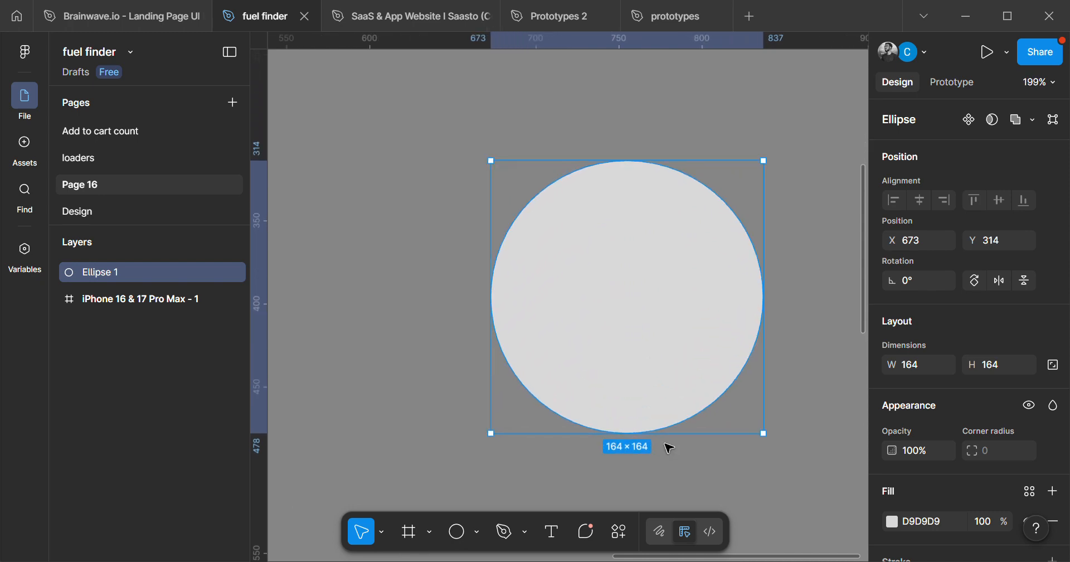
scroll(666, 444, "down", 1)
scroll(650, 363, "down", 3)
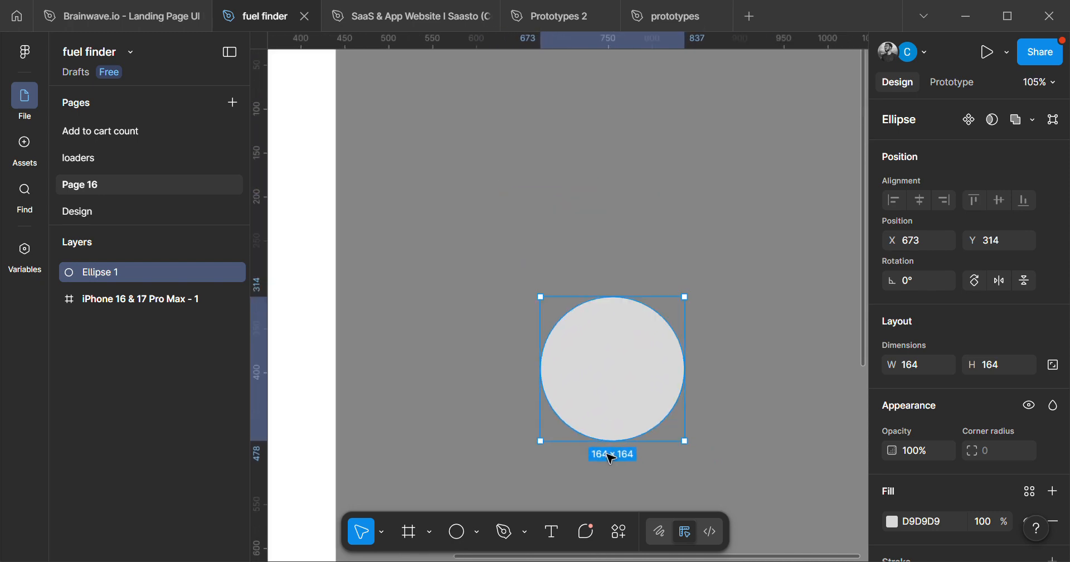
scroll(611, 430, "up", 1)
scroll(595, 411, "up", 1)
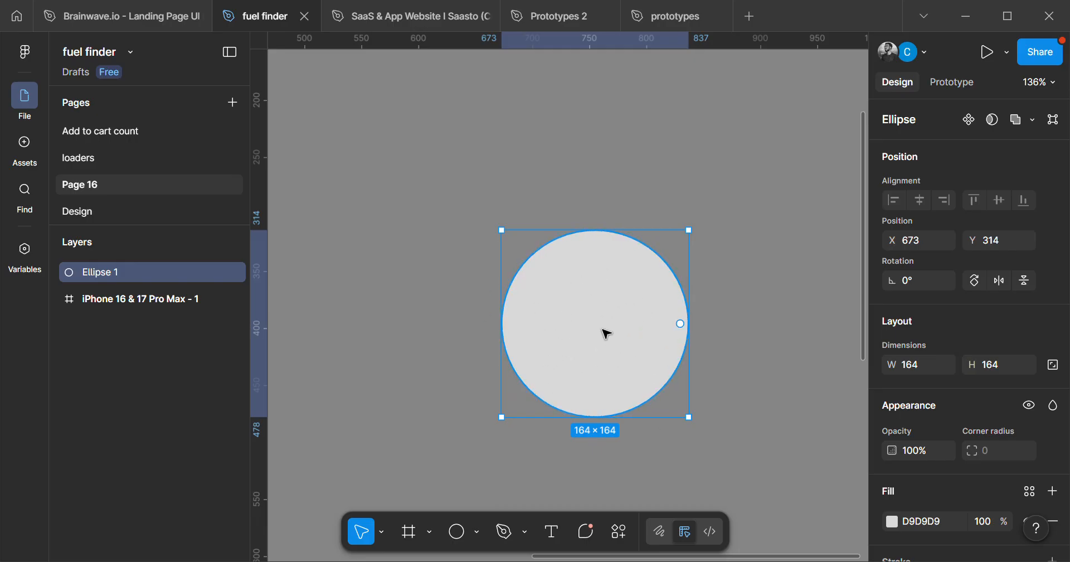
scroll(681, 444, "down", 5)
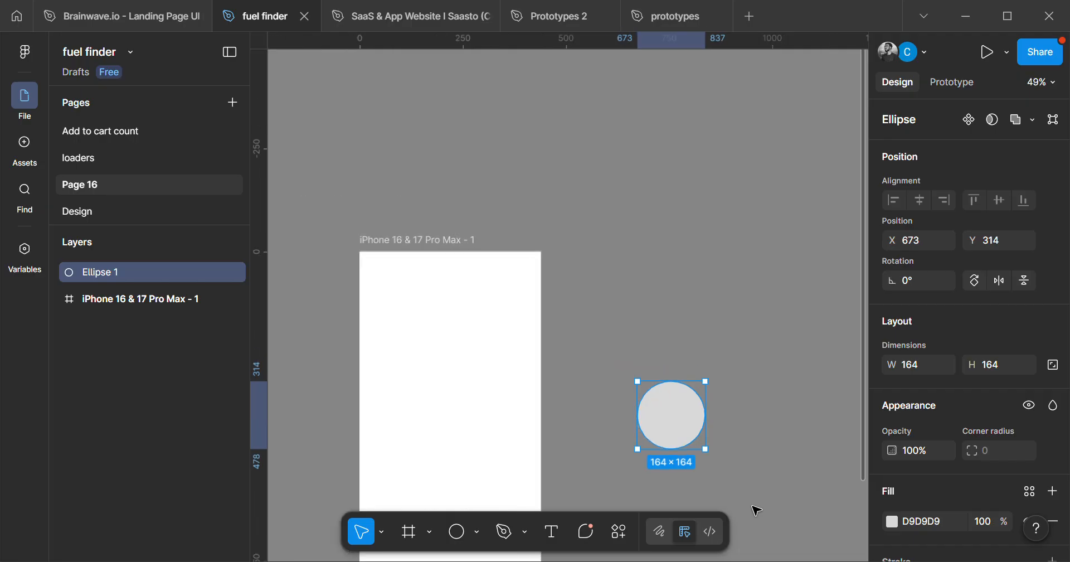
left_click_drag(755, 509, 716, 440)
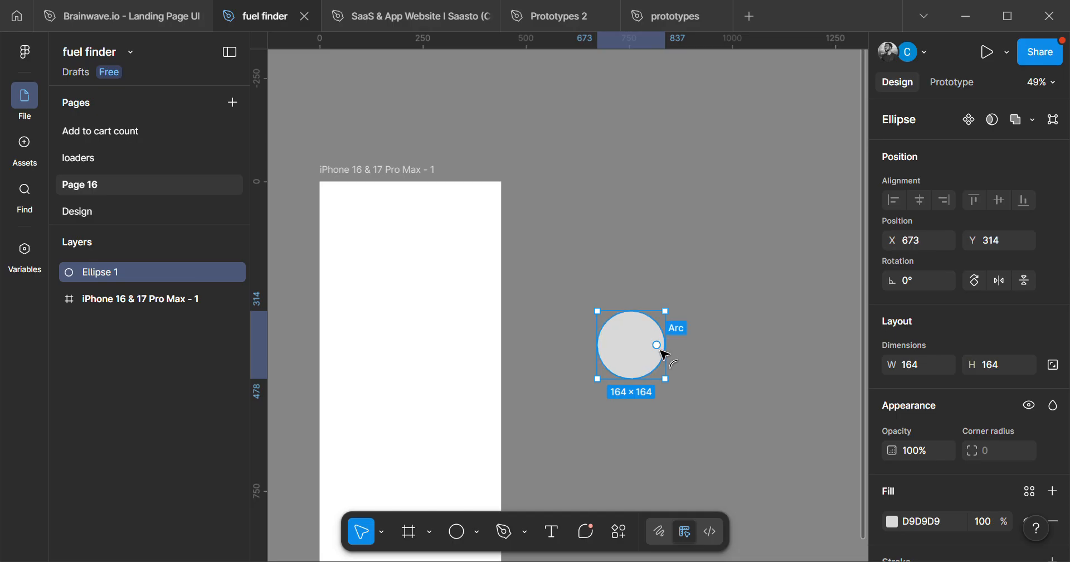
scroll(664, 354, "up", 8)
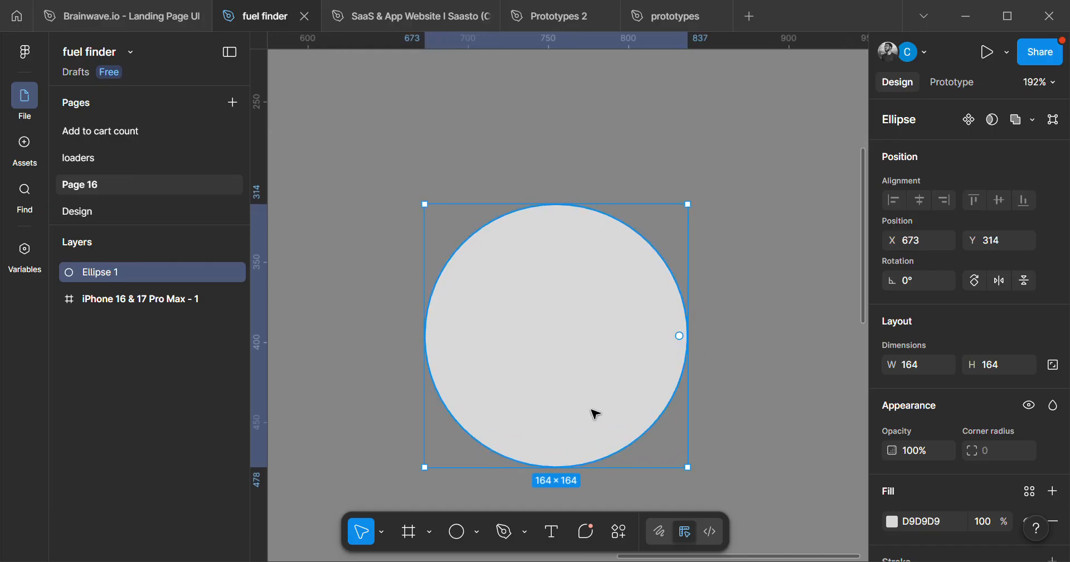
scroll(531, 458, "down", 3)
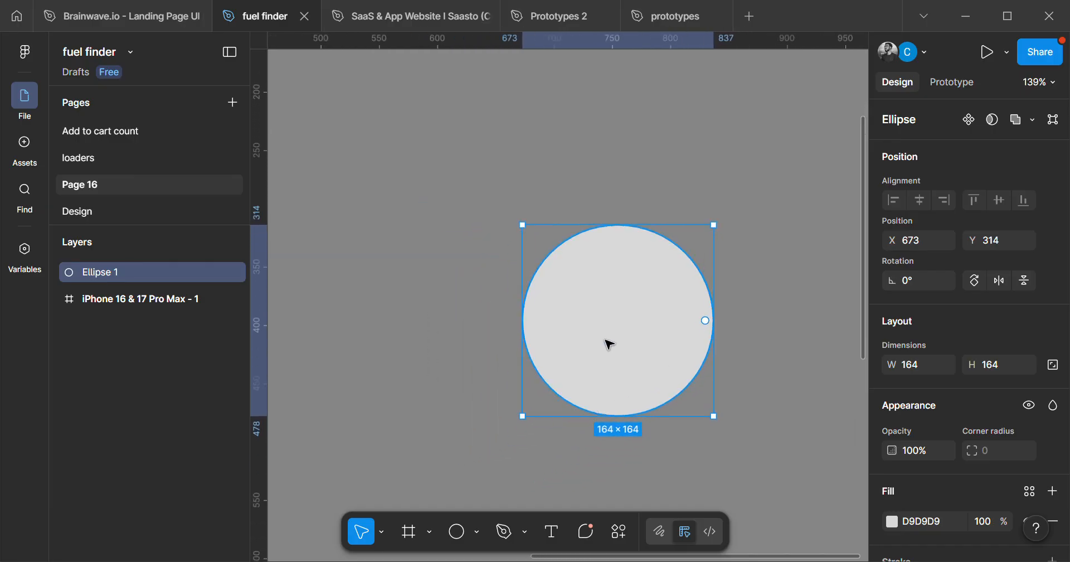
scroll(712, 334, "up", 5)
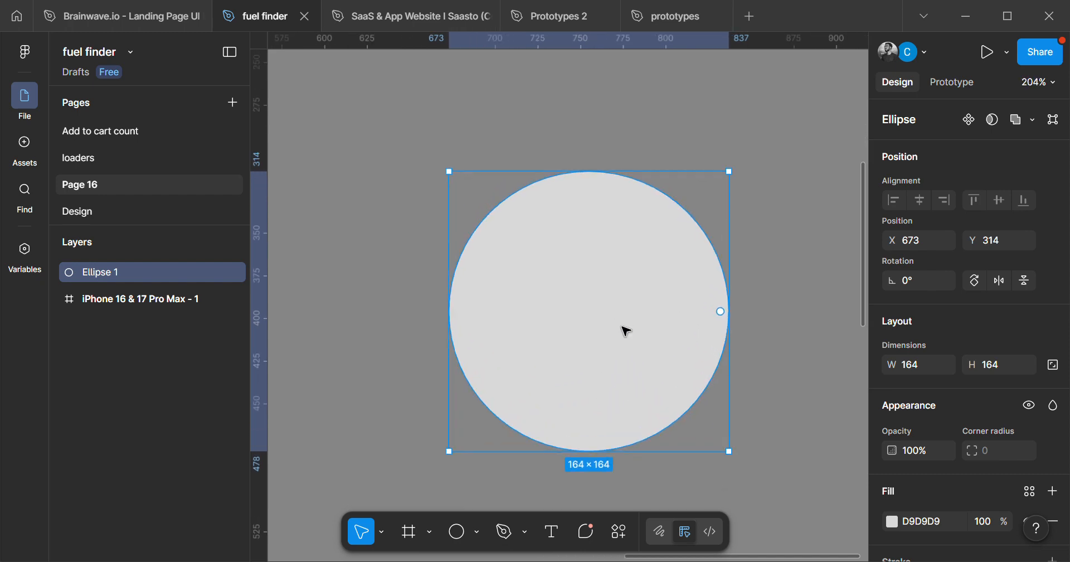
Open a wedge-shaped gap in the circle by setting its arc sweep to about -90.51%.
scroll(624, 330, "down", 6)
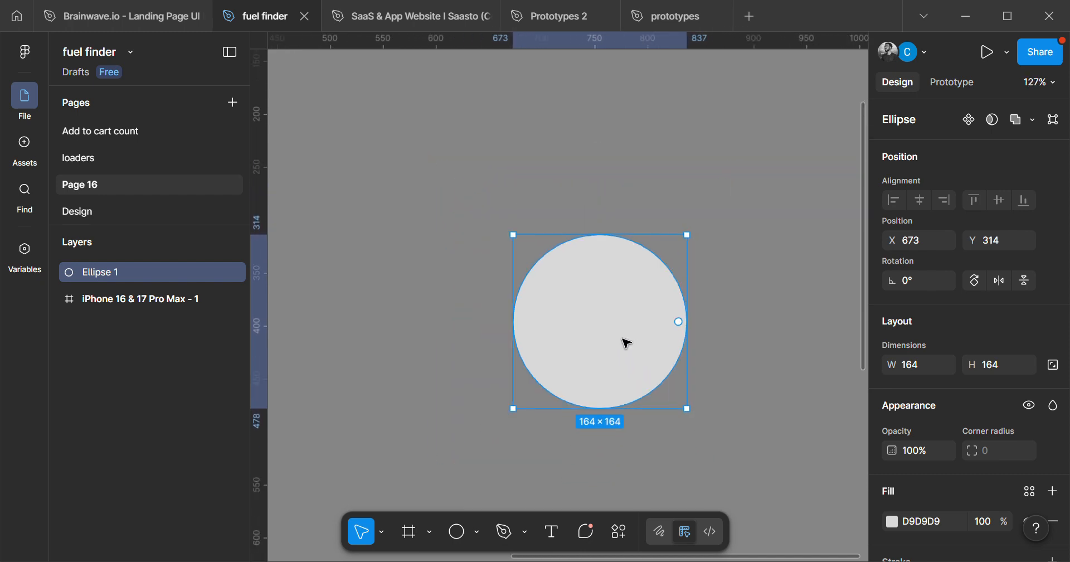
scroll(625, 342, "up", 3)
scroll(626, 341, "down", 5)
scroll(626, 342, "up", 3)
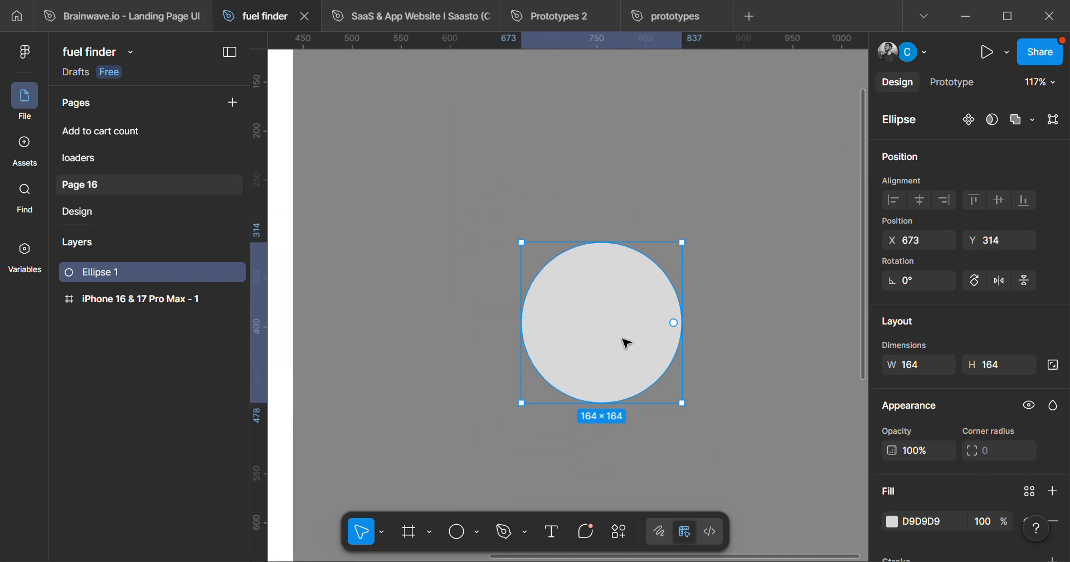
scroll(625, 347, "up", 3)
scroll(634, 371, "down", 1)
left_click_drag(645, 385, 674, 335)
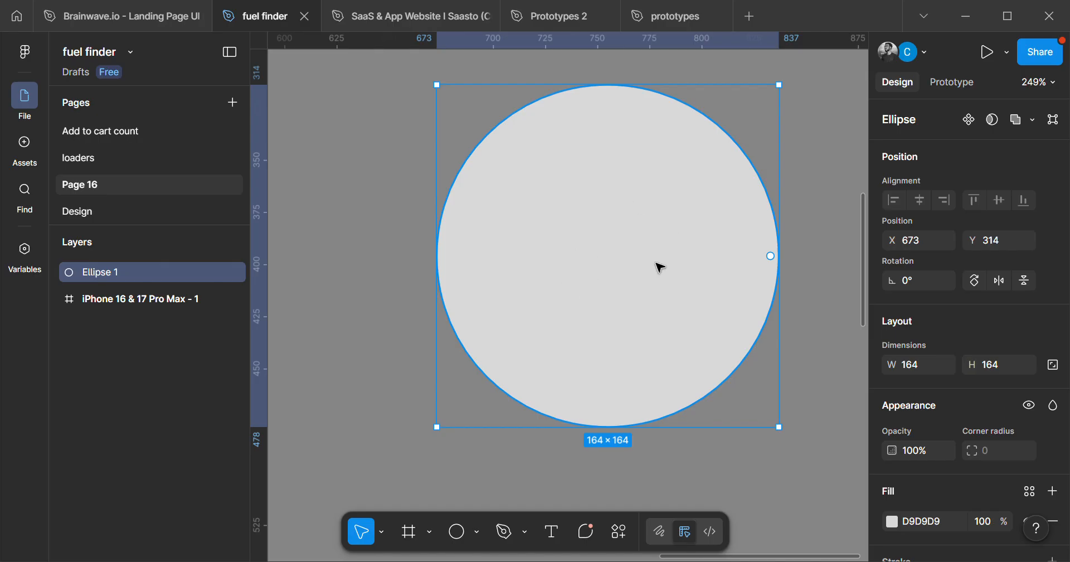
left_click_drag(771, 259, 762, 288)
mouse_move(739, 343)
left_mouse_down()
mouse_move(706, 375)
mouse_move(682, 379)
mouse_move(740, 338)
mouse_move(724, 335)
left_mouse_up()
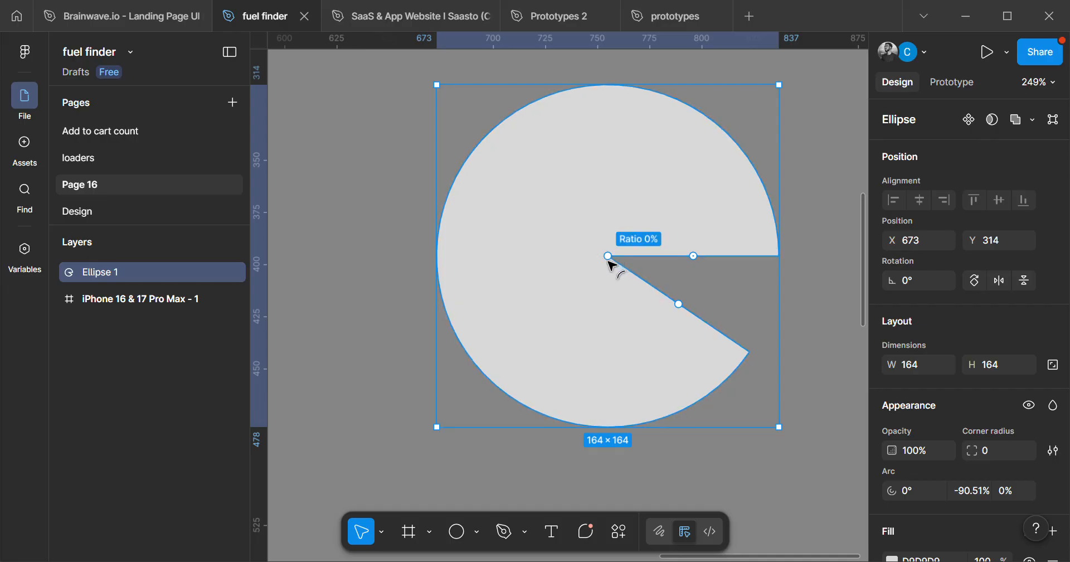
Hollow out the open circle into a ring with an inner ratio of about 75.11%.
left_click_drag(610, 259, 546, 288)
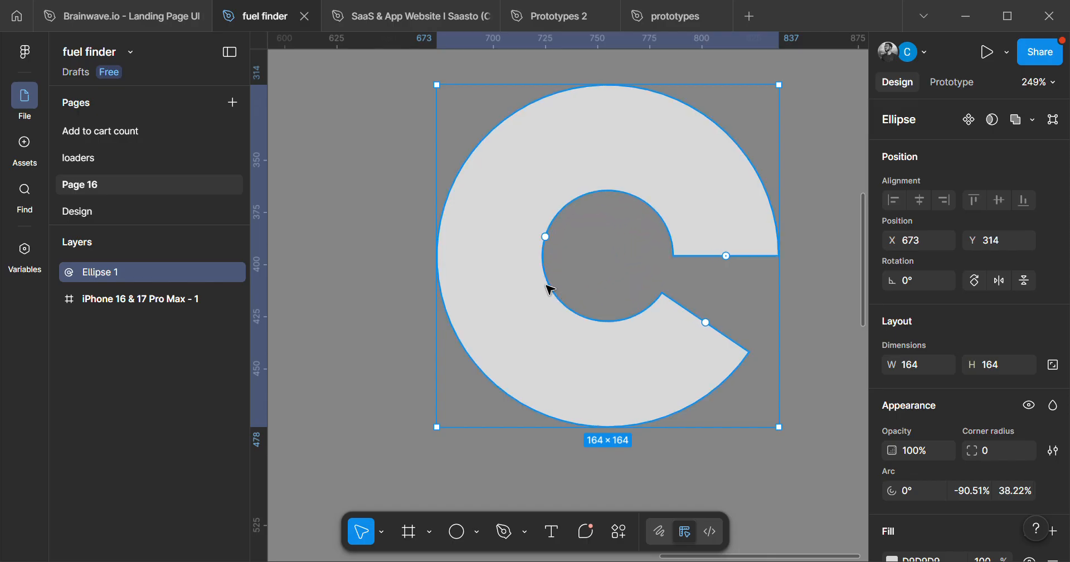
key("ctrl+z")
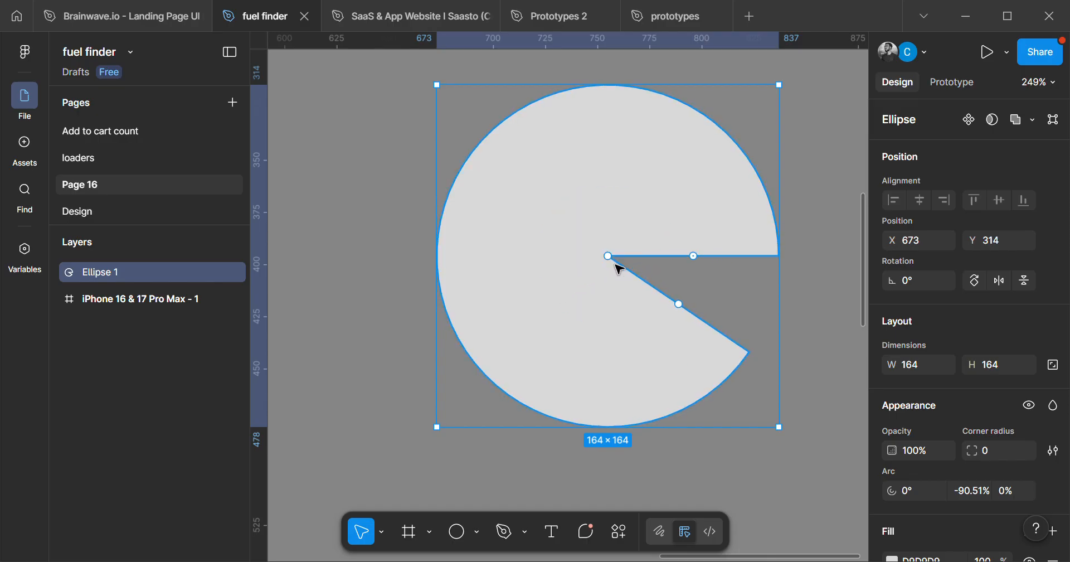
left_click_drag(610, 260, 511, 273)
left_click_drag(499, 278, 486, 285)
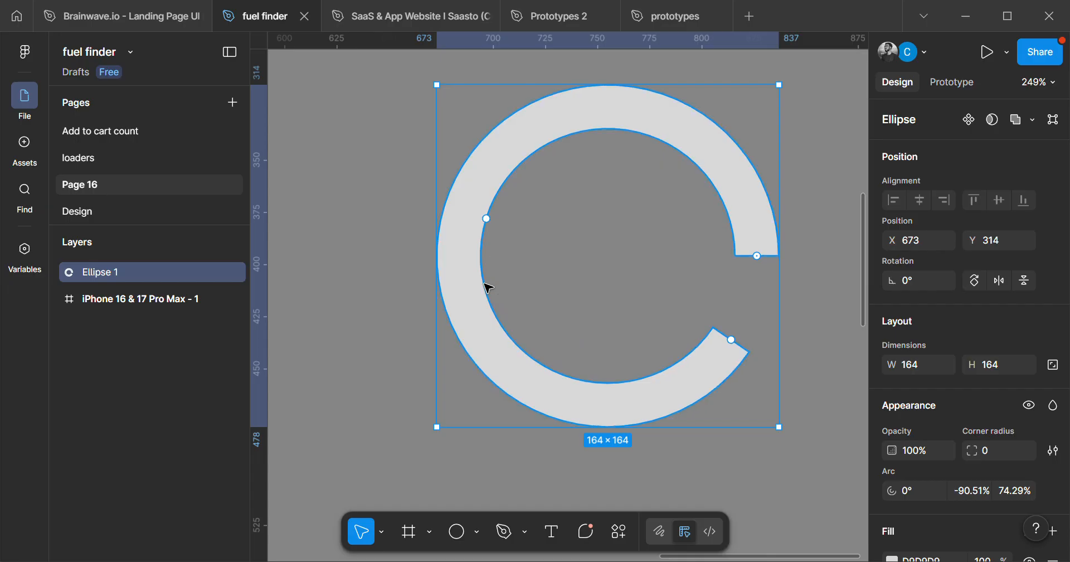
left_click_drag(489, 219, 484, 250)
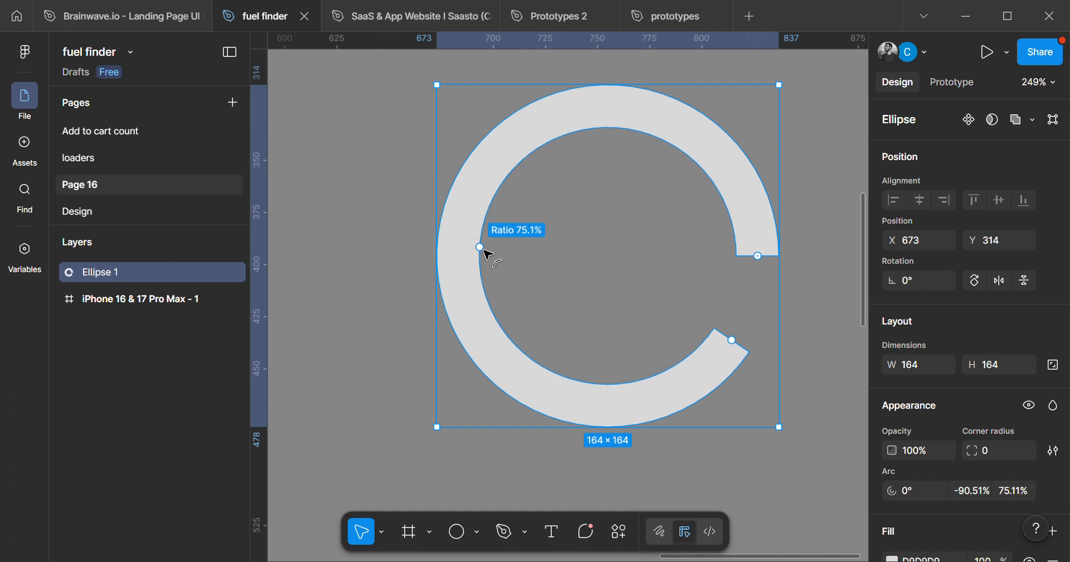
left_click_drag(485, 252, 485, 252)
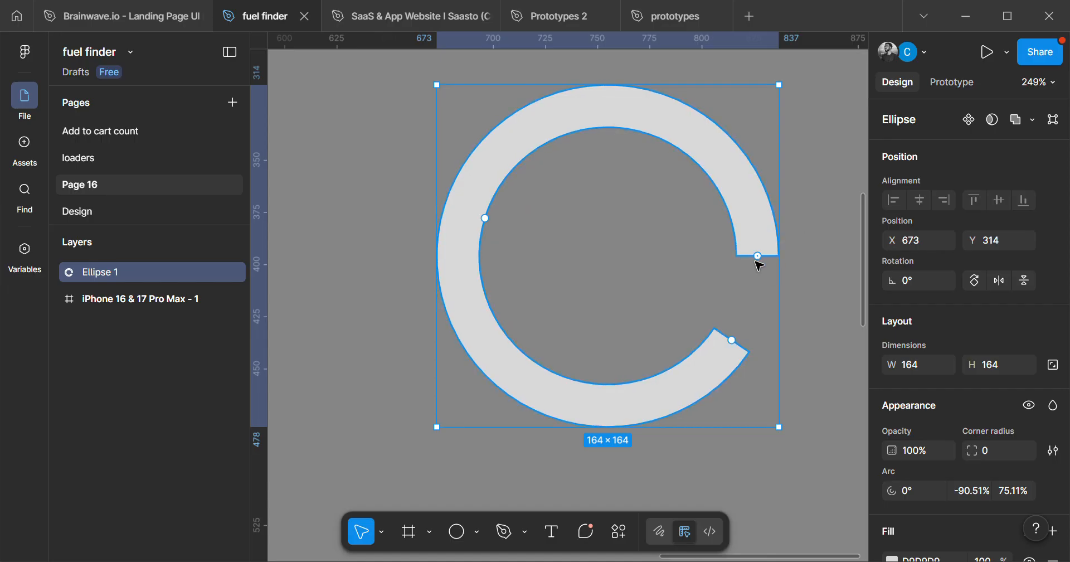
Close the ring's gap to a 100% sweep and move the ring to about X 662, Y 311.
left_click_drag(764, 262, 741, 265)
left_click_drag(737, 343, 757, 262)
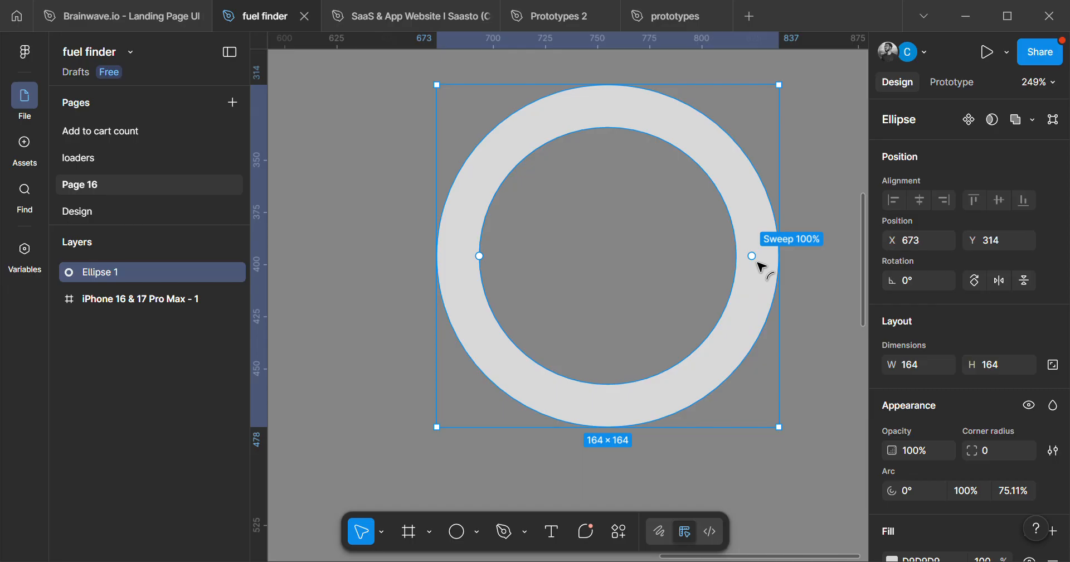
scroll(749, 177, "up", 3)
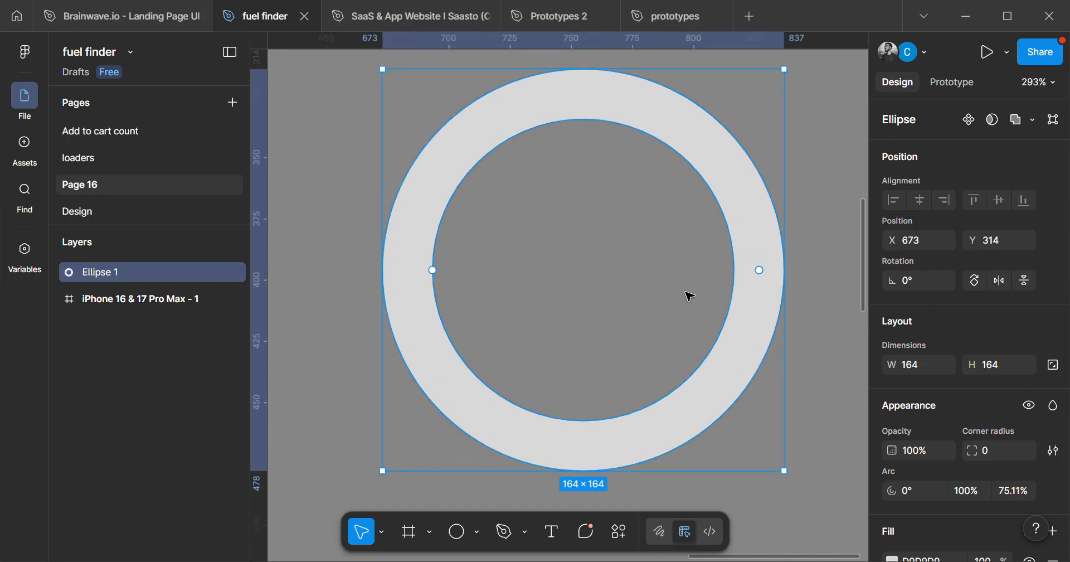
left_click(669, 312)
scroll(717, 251, "down", 3)
mouse_move(717, 237)
left_mouse_down()
mouse_move(684, 306)
mouse_move(700, 229)
left_mouse_up()
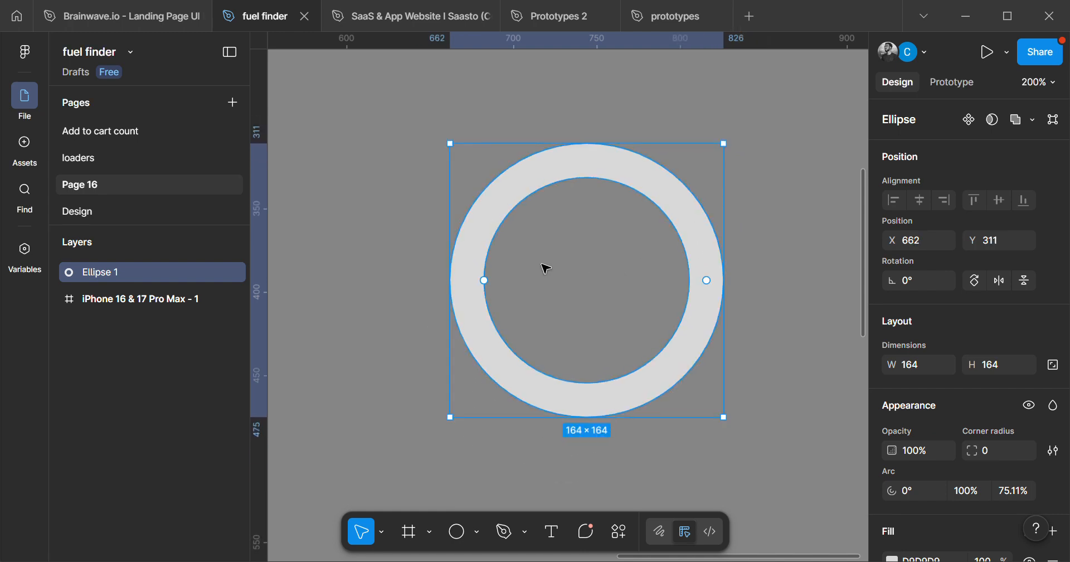
Change the ring's solid fill to blue 1156C4.
scroll(544, 351, "up", 3)
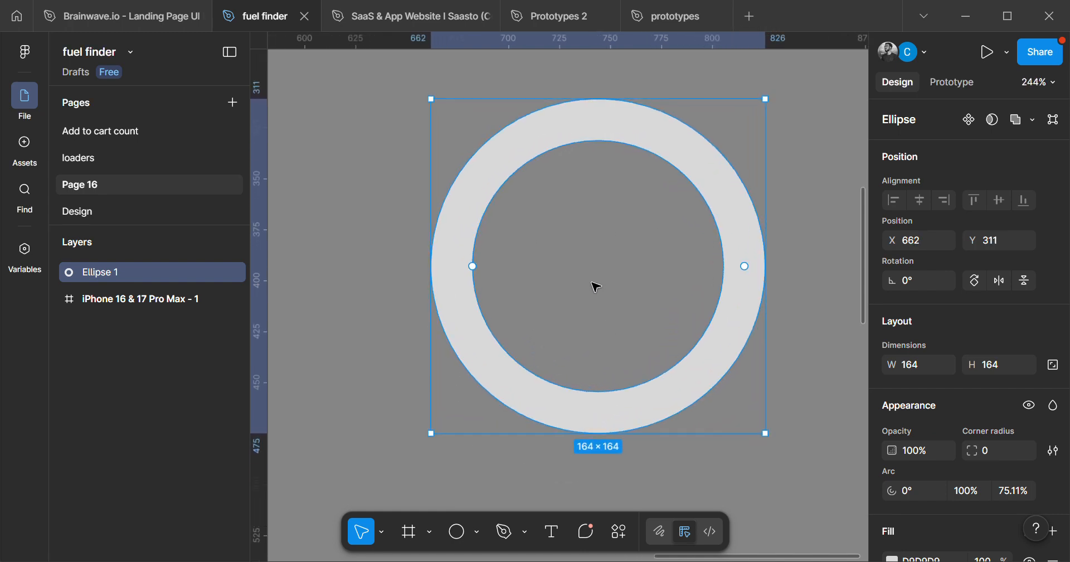
mouse_move(595, 287)
left_mouse_down()
mouse_move(605, 353)
mouse_move(607, 322)
left_mouse_up()
scroll(1009, 373, "down", 3)
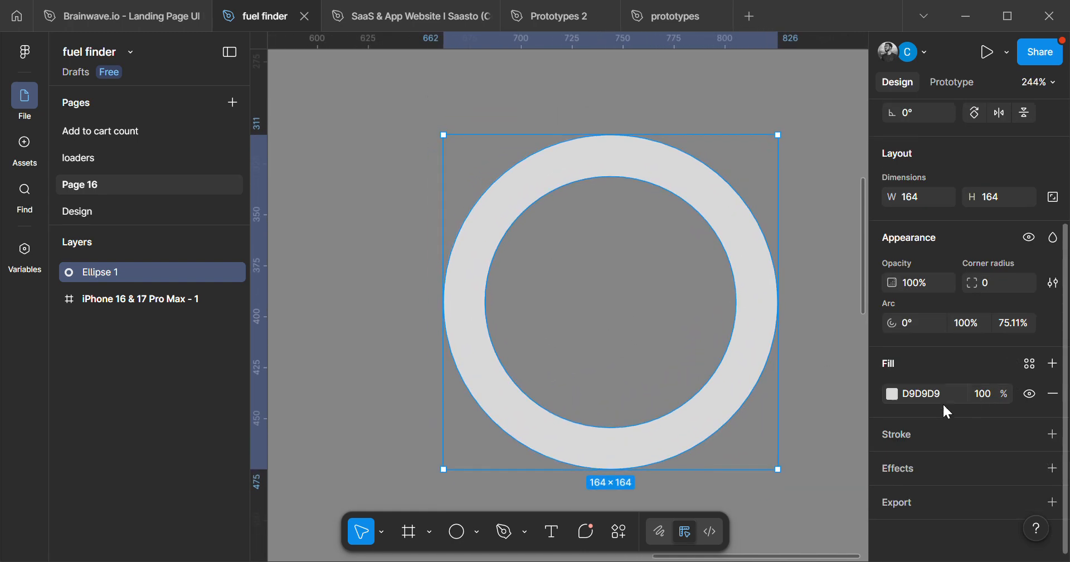
left_click(892, 393)
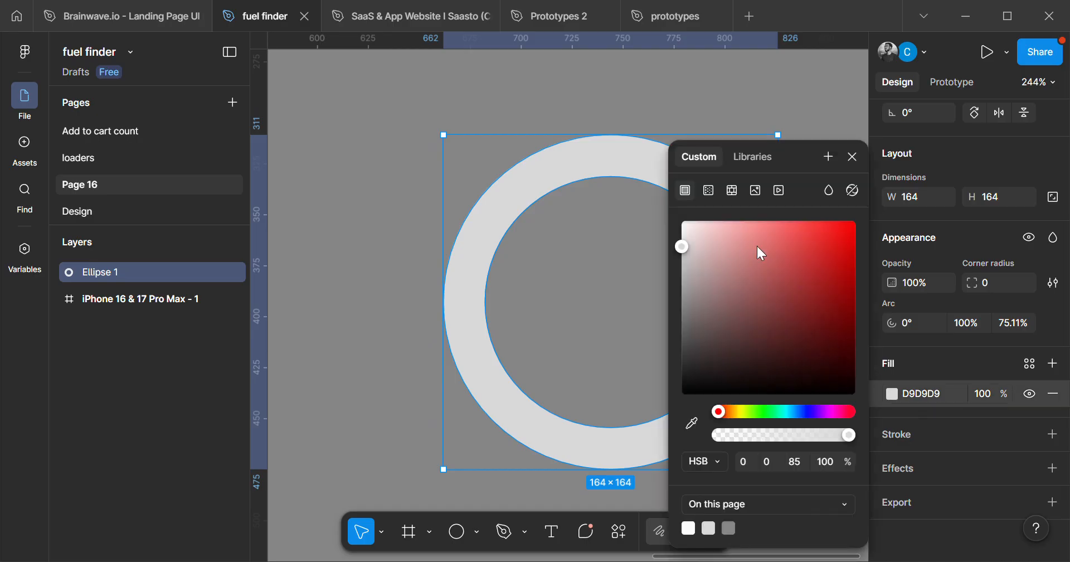
left_click_drag(824, 277, 841, 261)
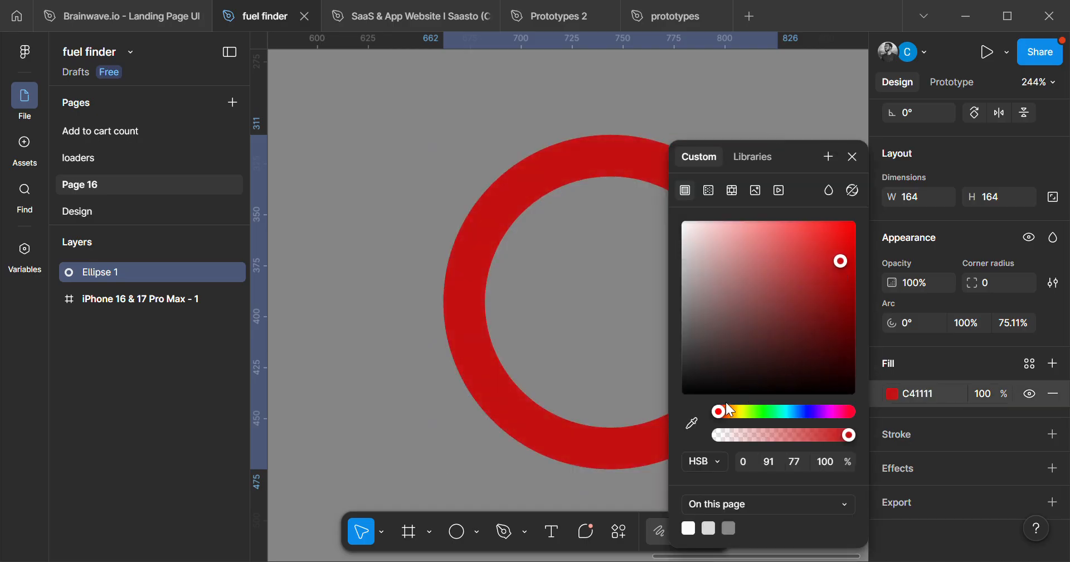
left_click_drag(730, 409, 786, 428)
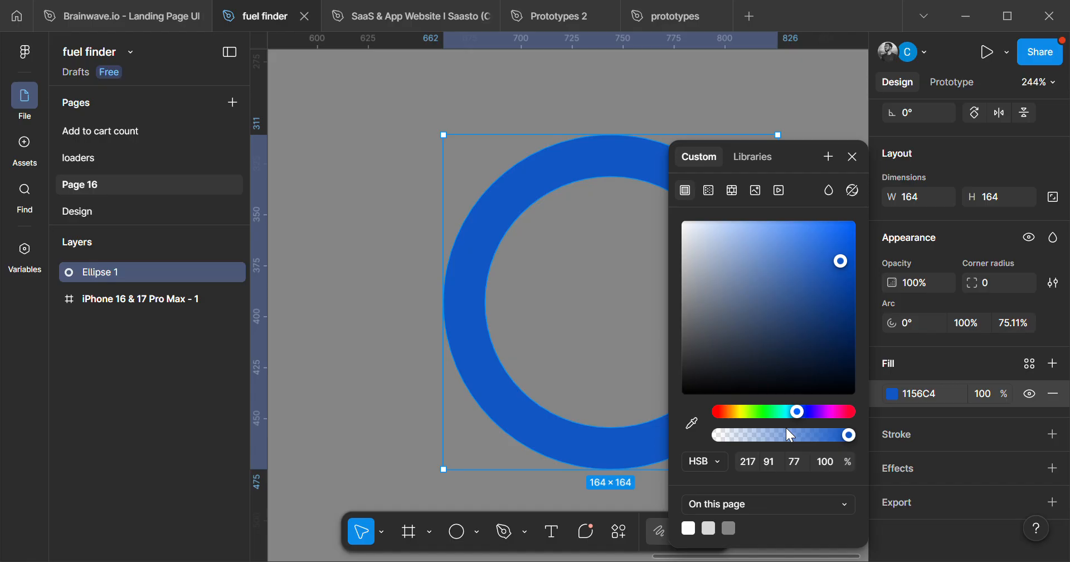
left_click(853, 157)
scroll(713, 344, "down", 5)
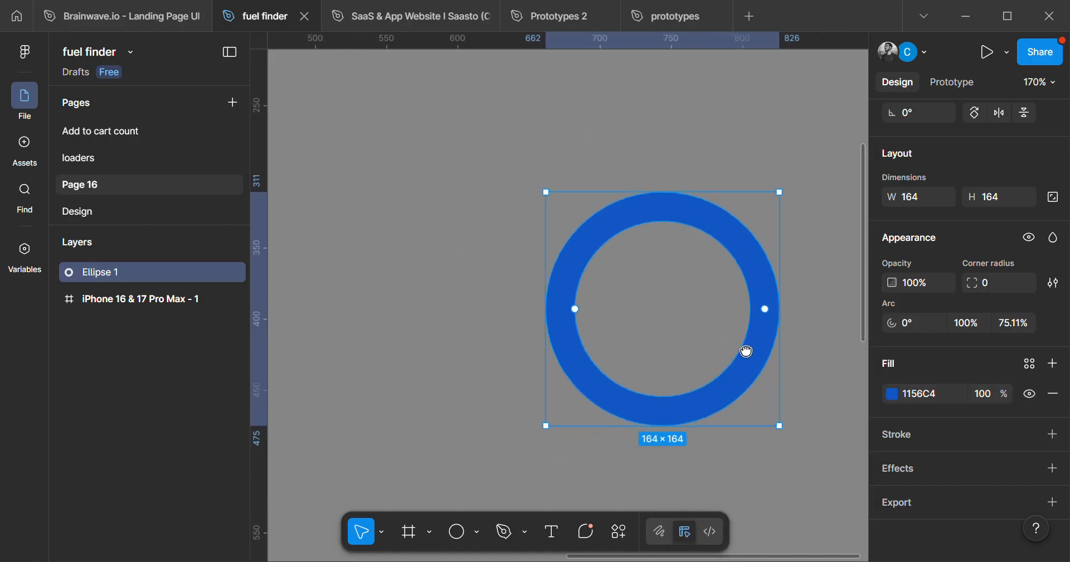
scroll(796, 423, "up", 3)
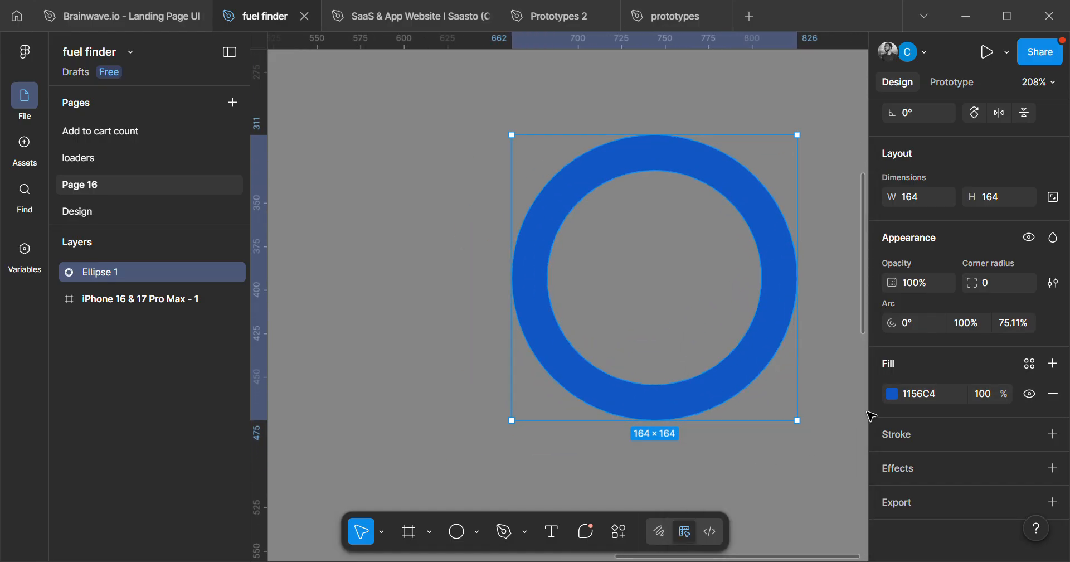
left_click(892, 393)
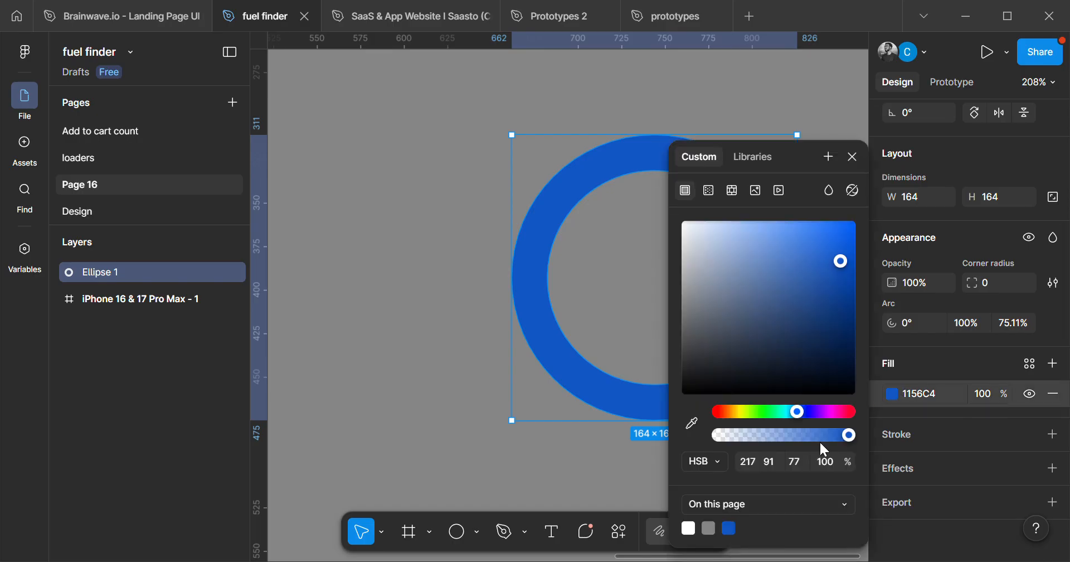
scroll(571, 172, "down", 2)
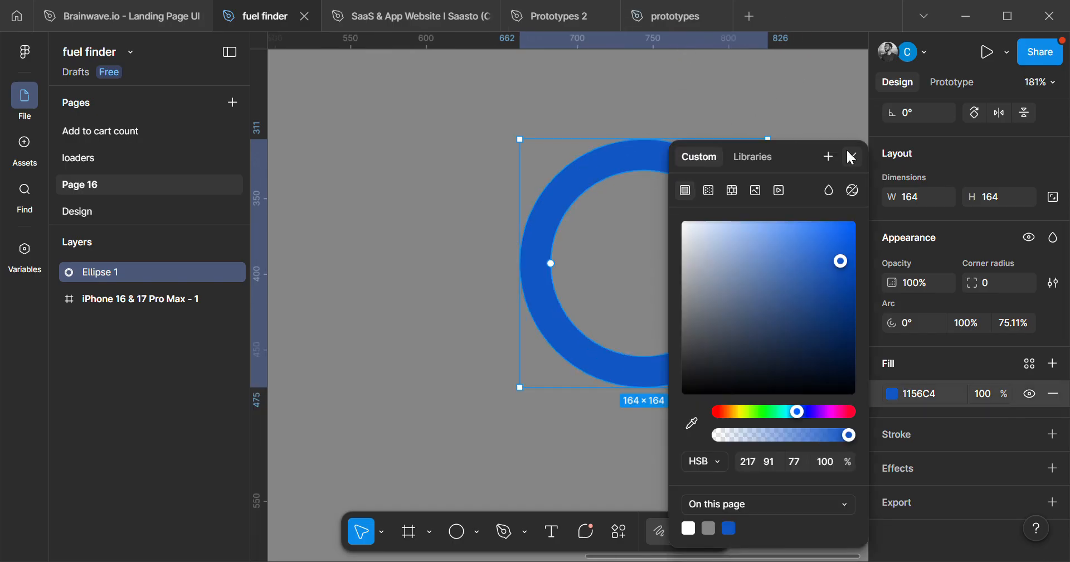
left_click(851, 157)
scroll(564, 227, "up", 3)
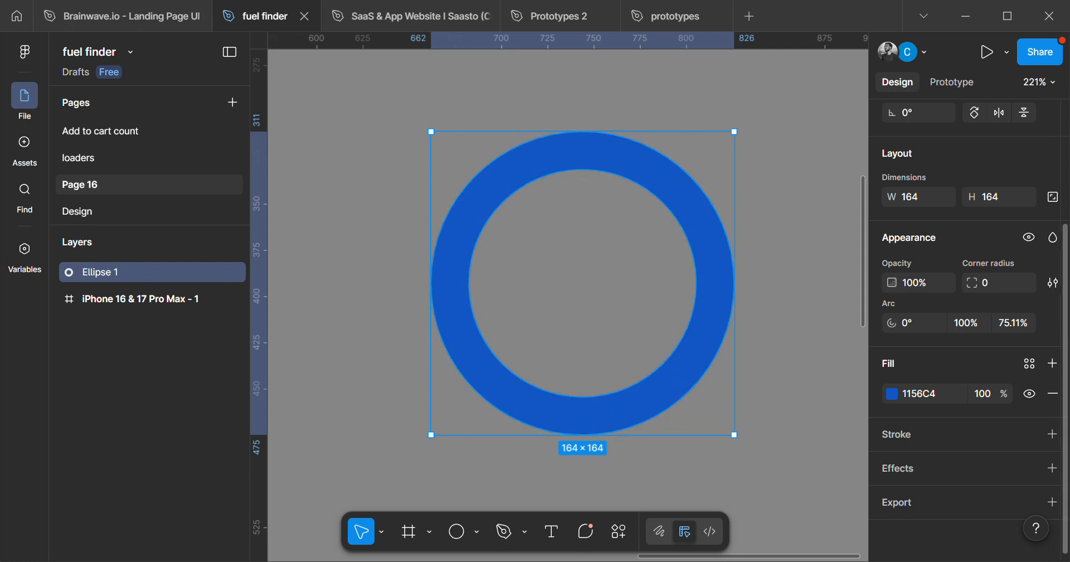
Convert the ring's blue fill to a gradient of the Angular type.
left_click(892, 394)
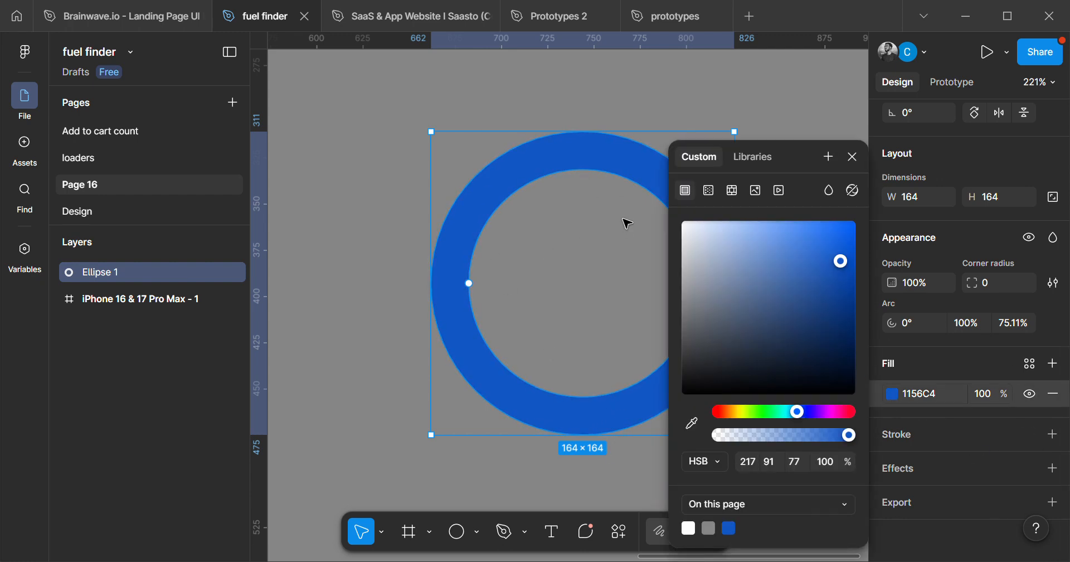
left_click_drag(803, 169, 948, 114)
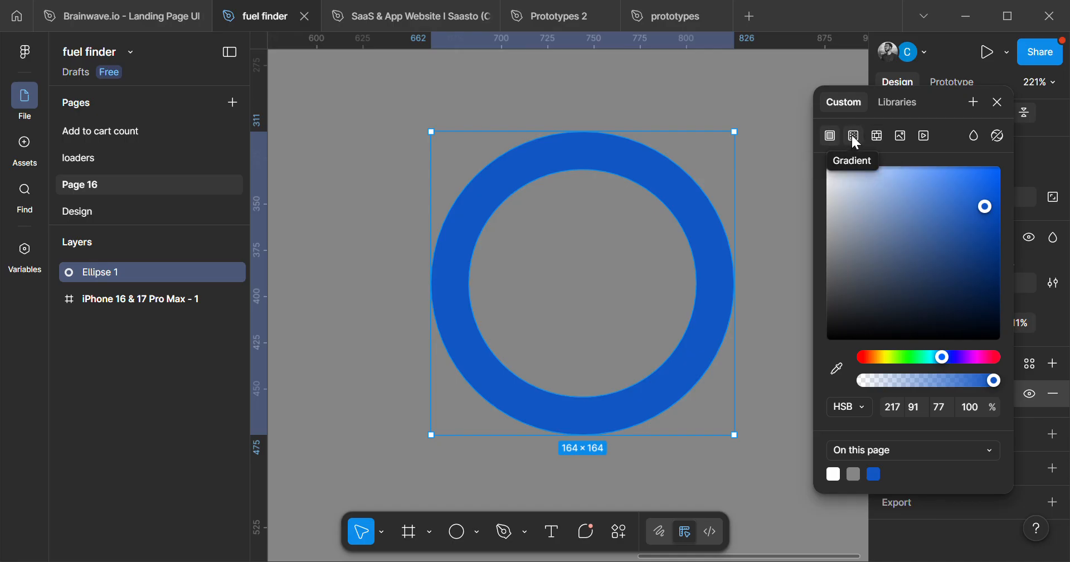
left_click(852, 135)
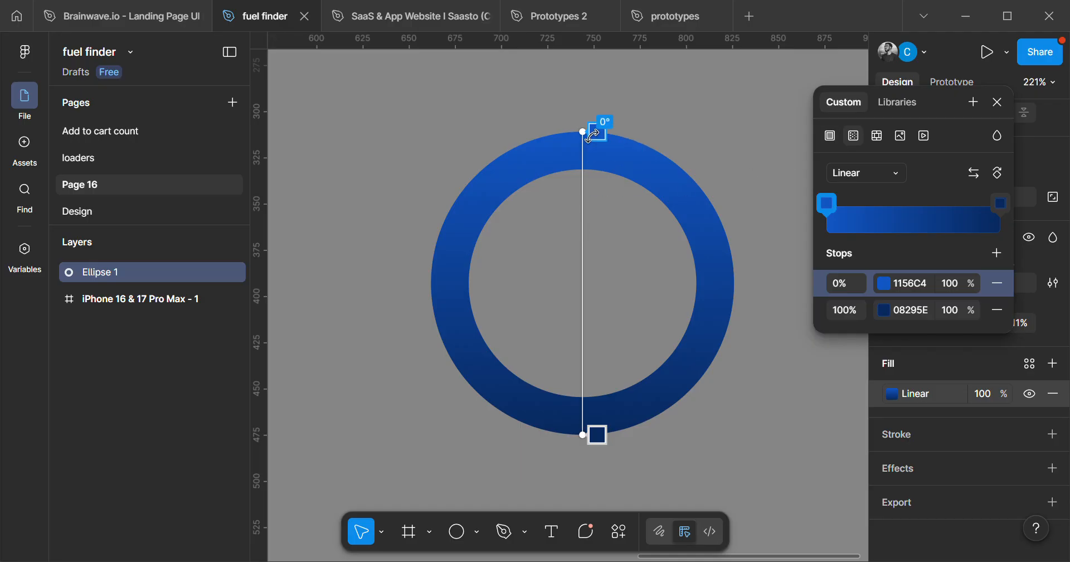
left_click_drag(587, 135, 648, 226)
key("ctrl+z")
left_click(897, 172)
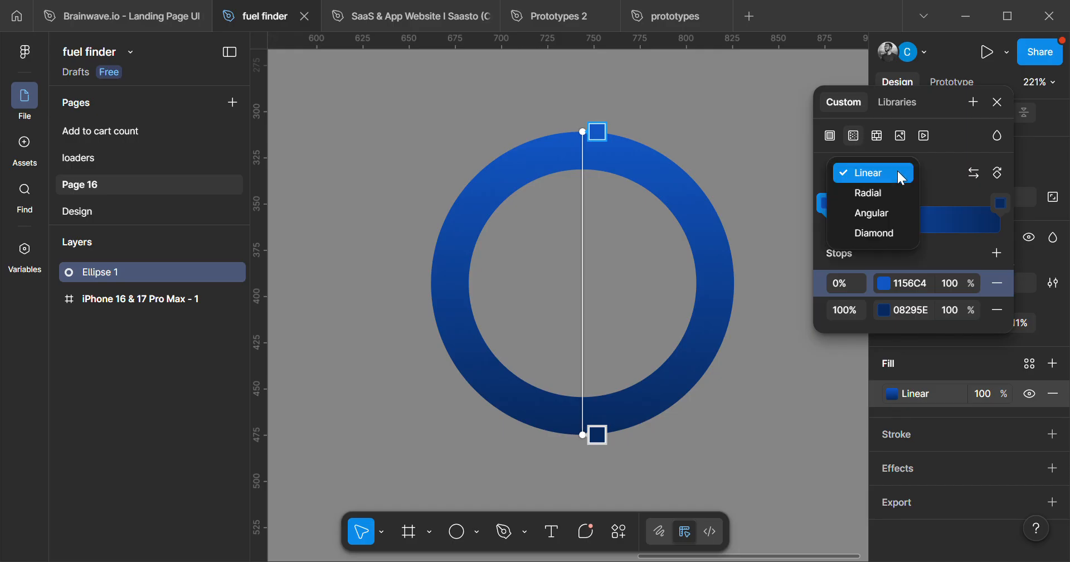
left_click(869, 217)
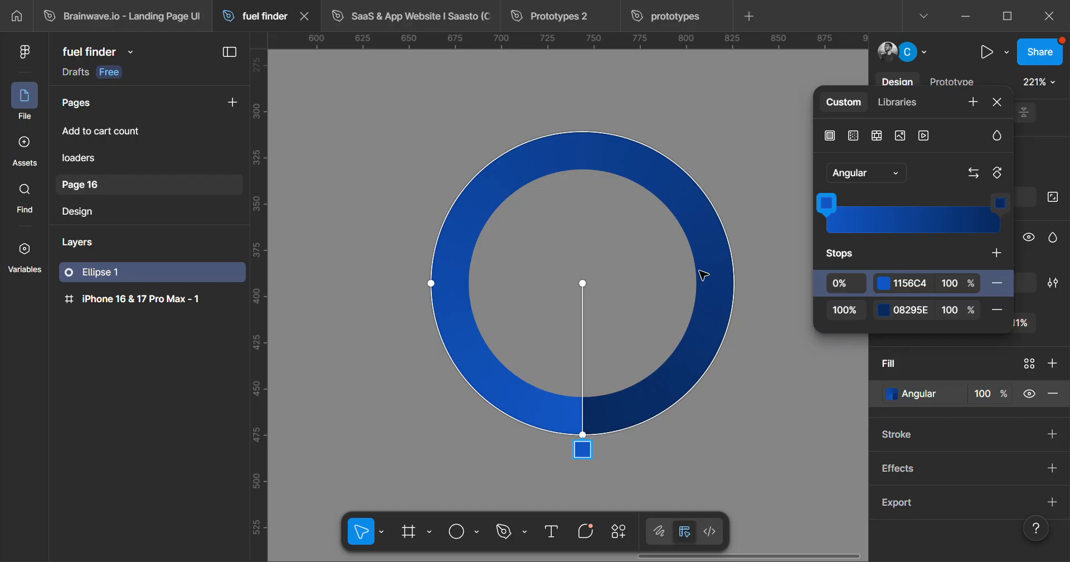
left_click_drag(595, 456, 602, 436)
scroll(600, 435, "up", 1)
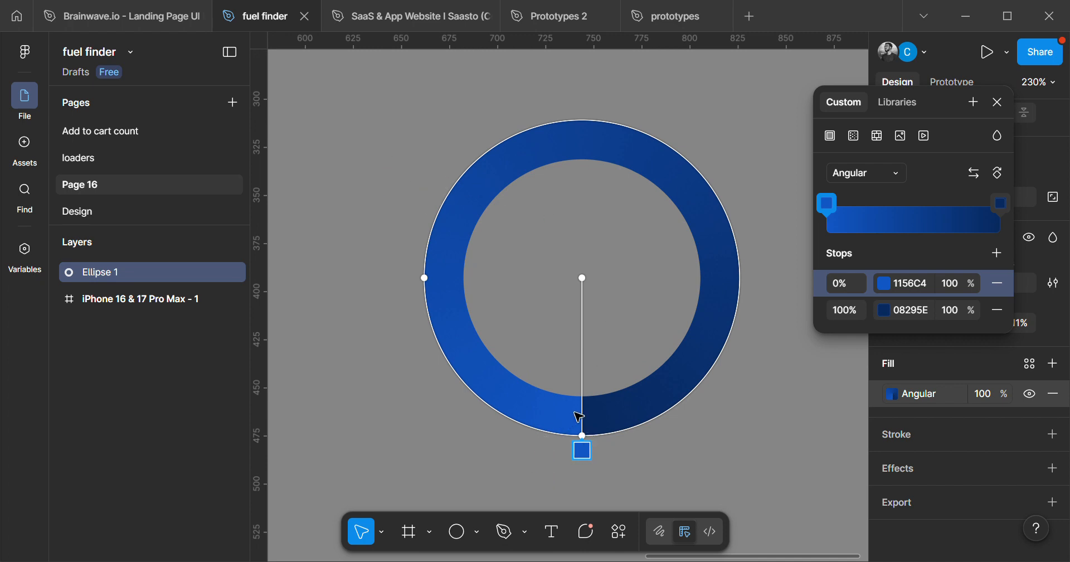
scroll(579, 417, "up", 2)
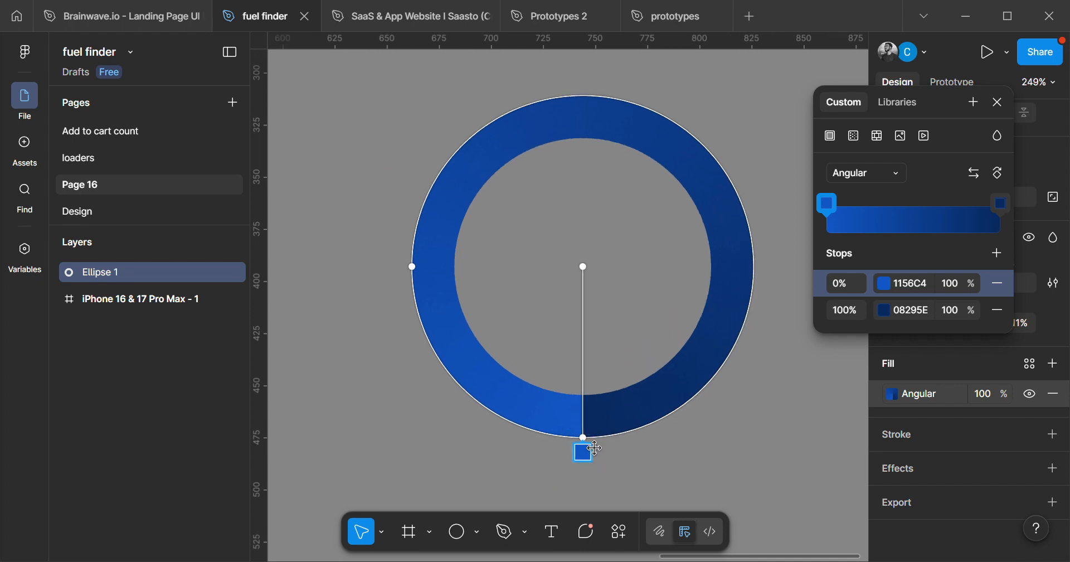
left_click_drag(594, 447, 594, 449)
left_click(883, 282)
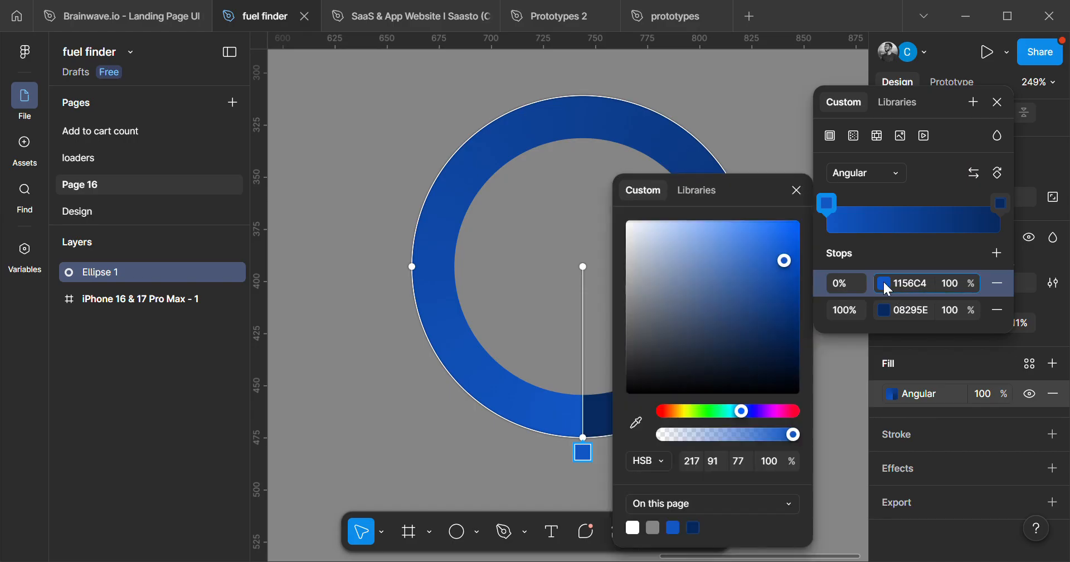
left_click(884, 283)
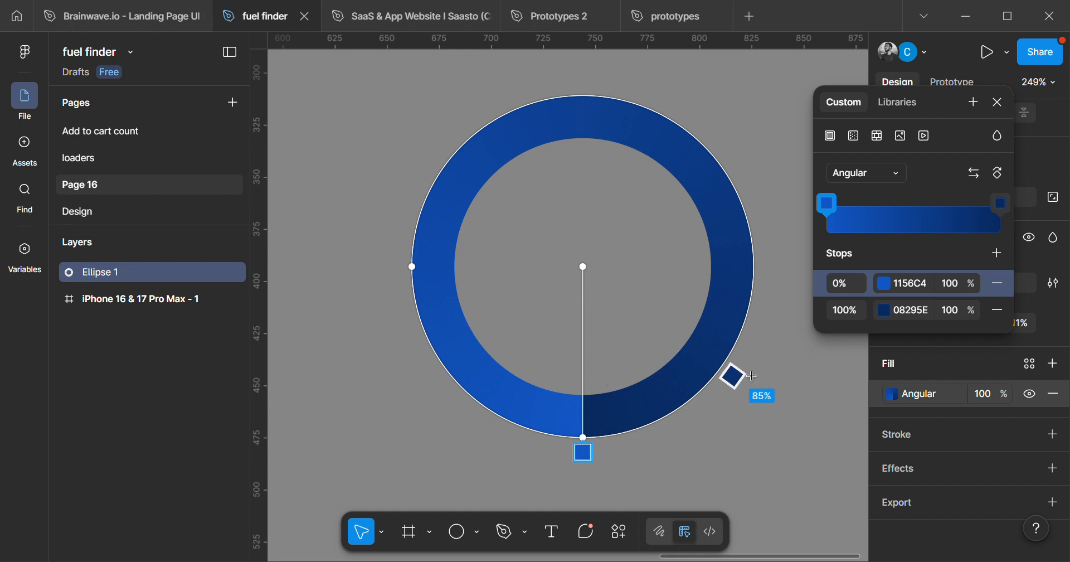
Copy the colour 1156C4 from the gradient's 0% stop to its 100% stop and close the fill settings.
left_click(919, 288)
key("ctrl+c")
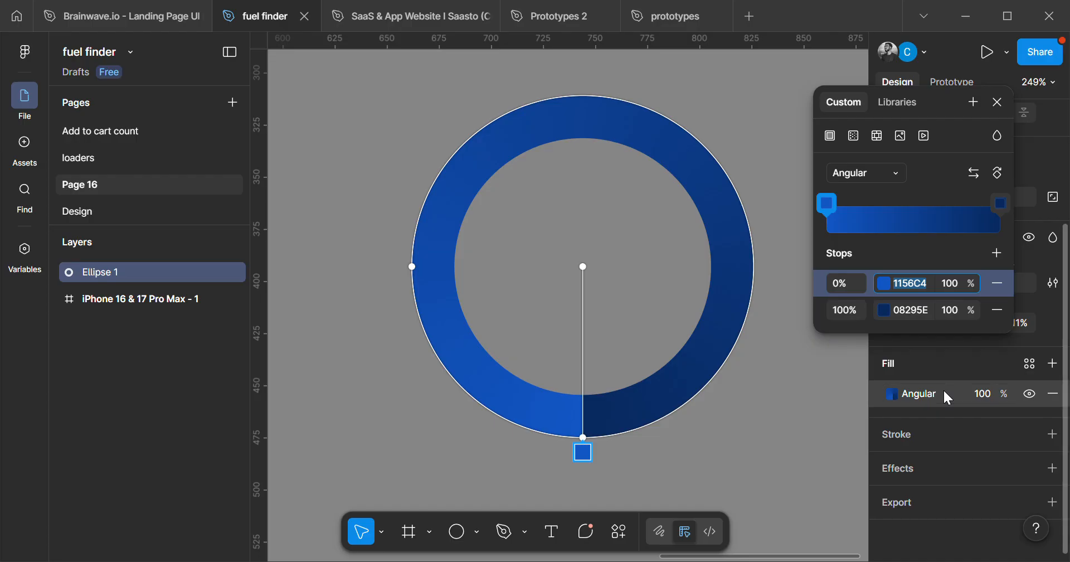
left_click(922, 313)
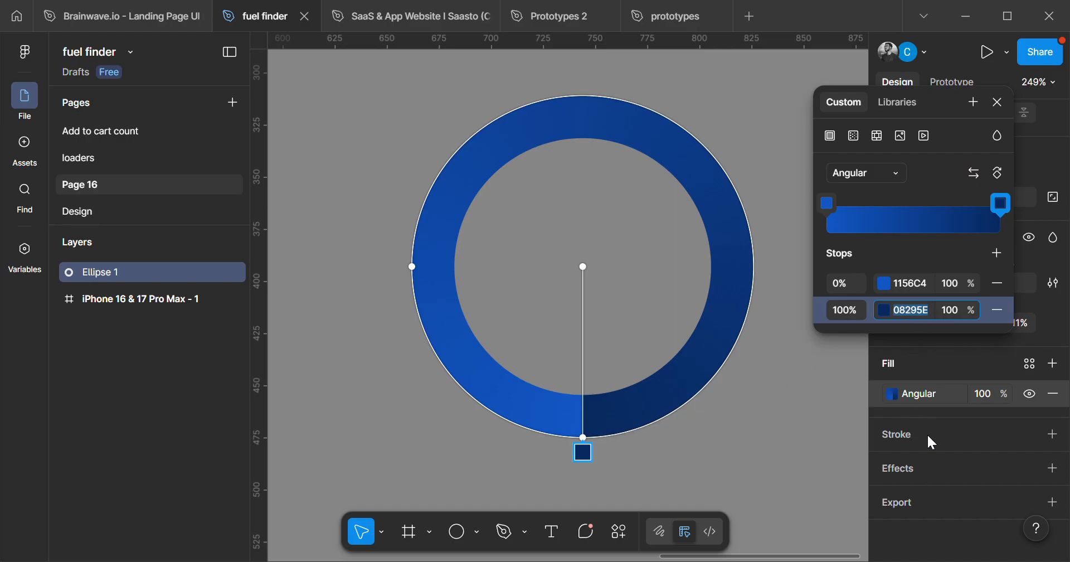
key("ctrl+v")
key("Escape")
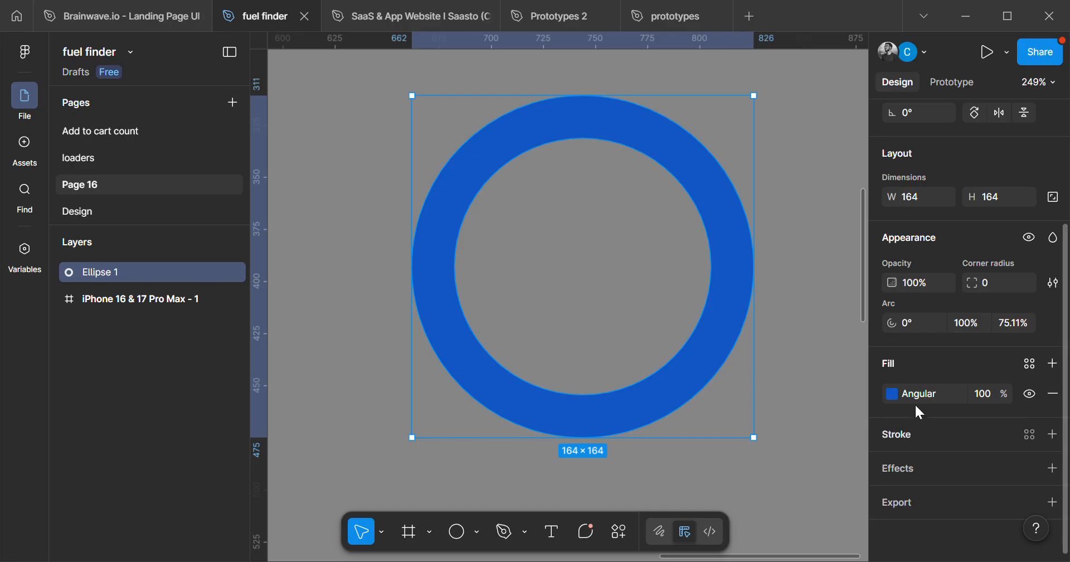
Set the opacity of the ring gradient's 100% stop to 0% and close the fill settings.
left_click(891, 393)
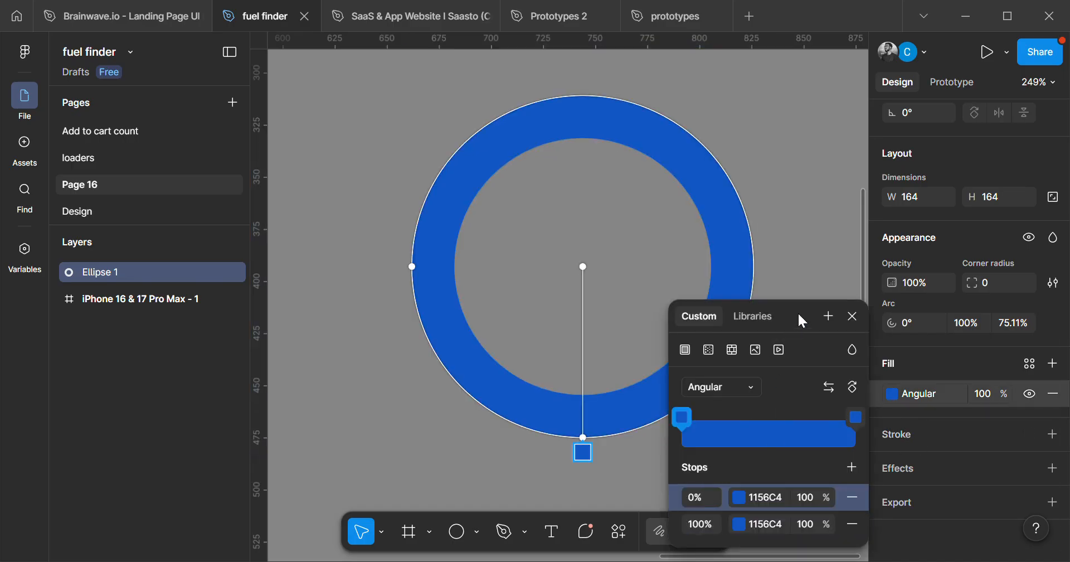
left_click_drag(798, 315, 954, 160)
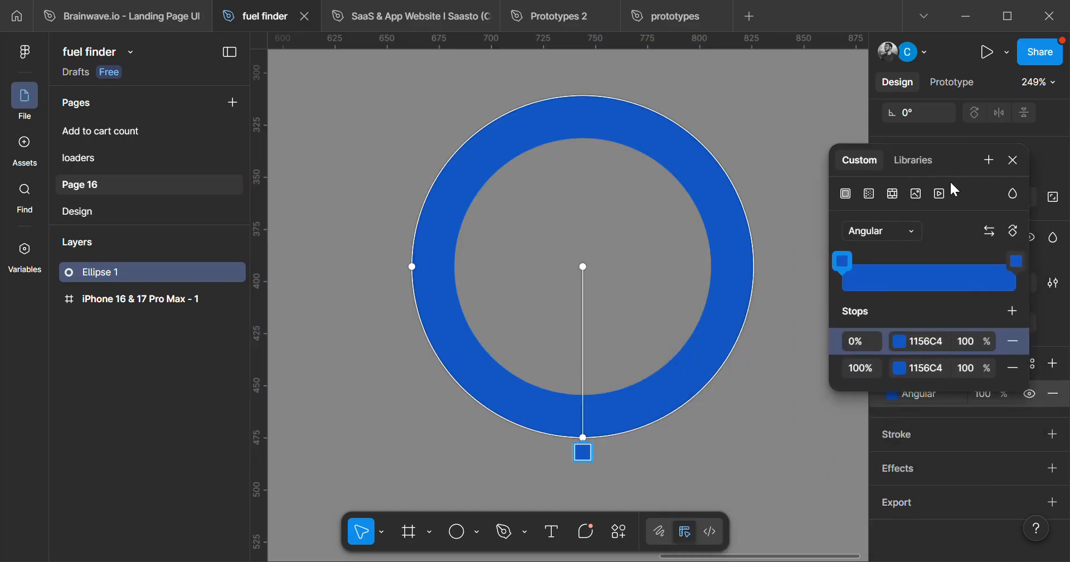
left_click(923, 376)
left_click(967, 363)
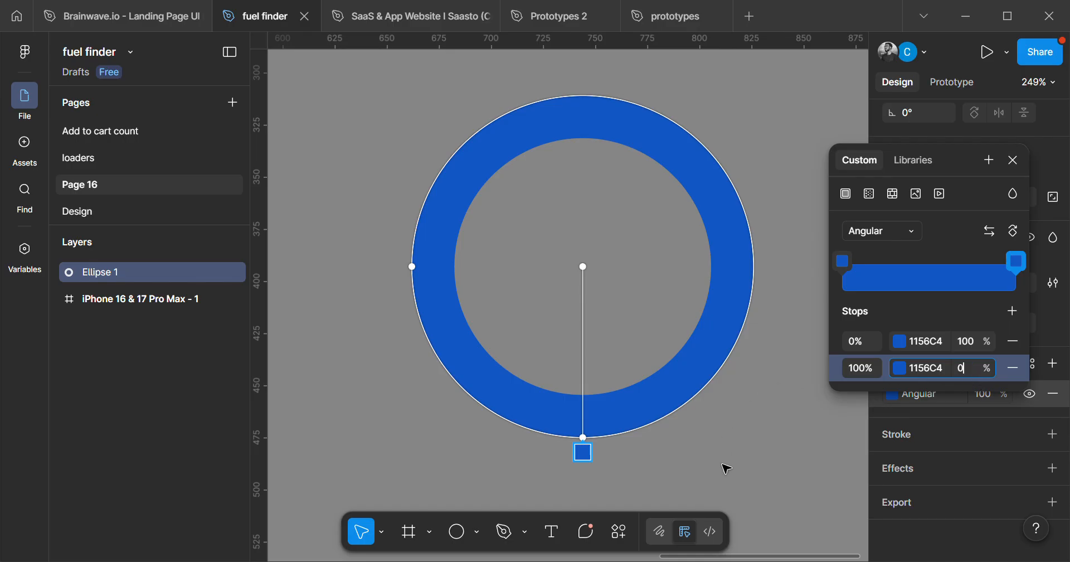
key("Escape")
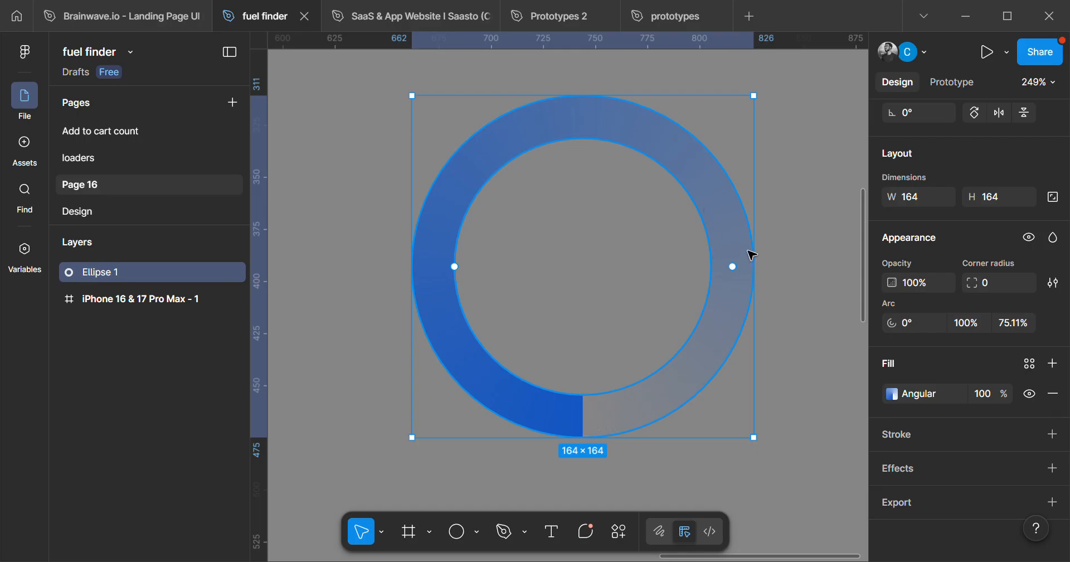
key("Escape")
Darken the ring gradient's 0% stop to HSB 217, 100, 55 and deselect the ring.
scroll(805, 390, "down", 5)
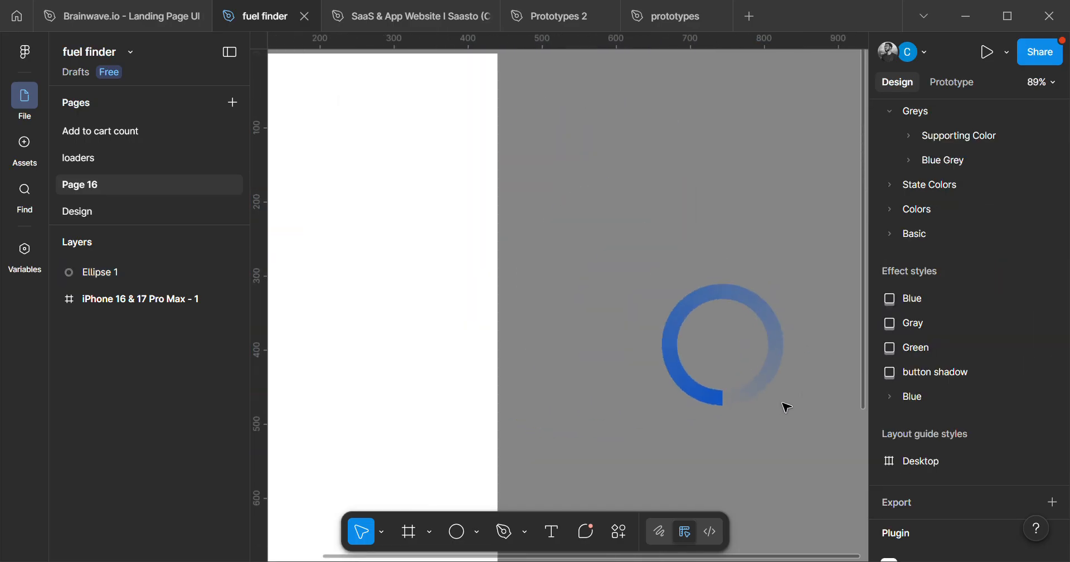
scroll(758, 411, "down", 2)
scroll(730, 400, "up", 5)
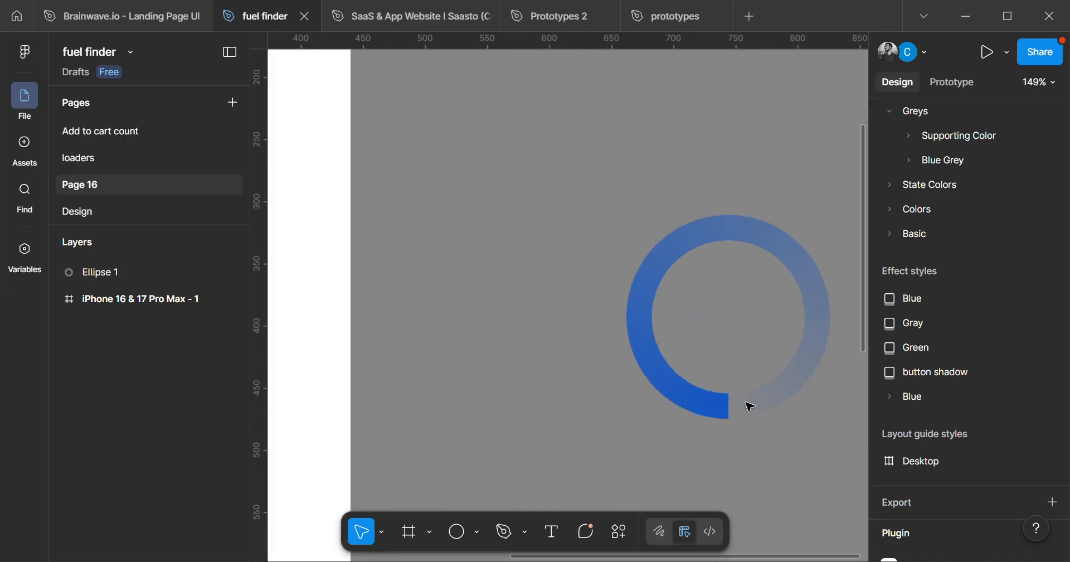
left_click(706, 414)
scroll(812, 413, "up", 3)
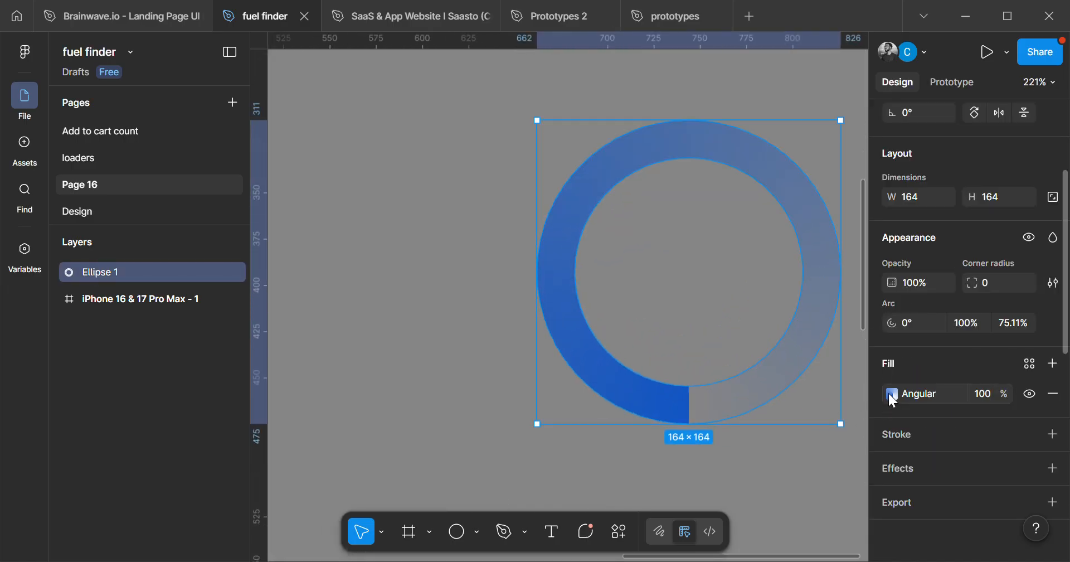
left_click(891, 395)
left_click_drag(797, 318, 997, 249)
left_click(936, 438)
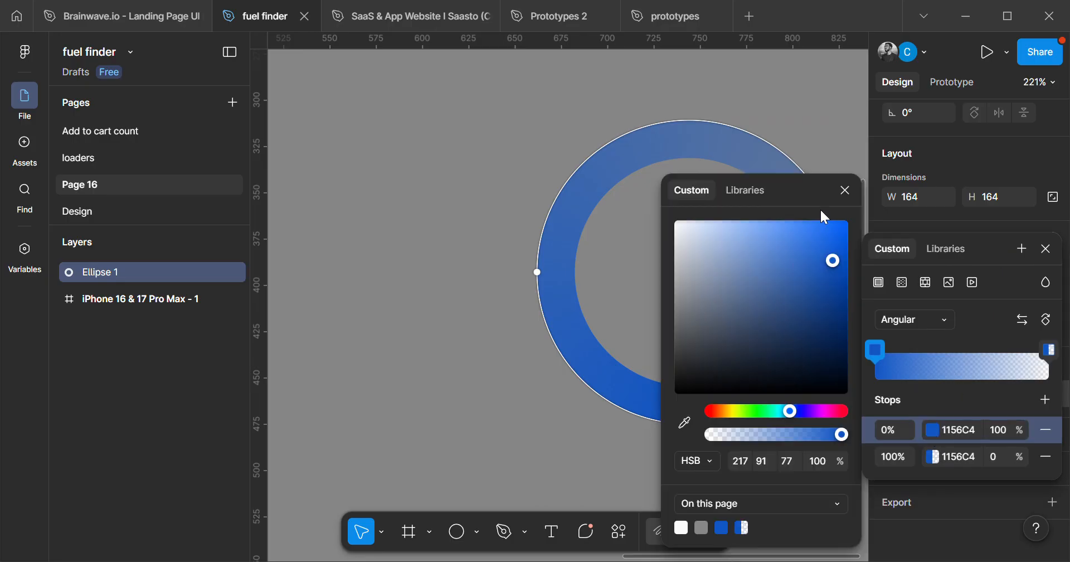
left_click_drag(841, 184, 984, 151)
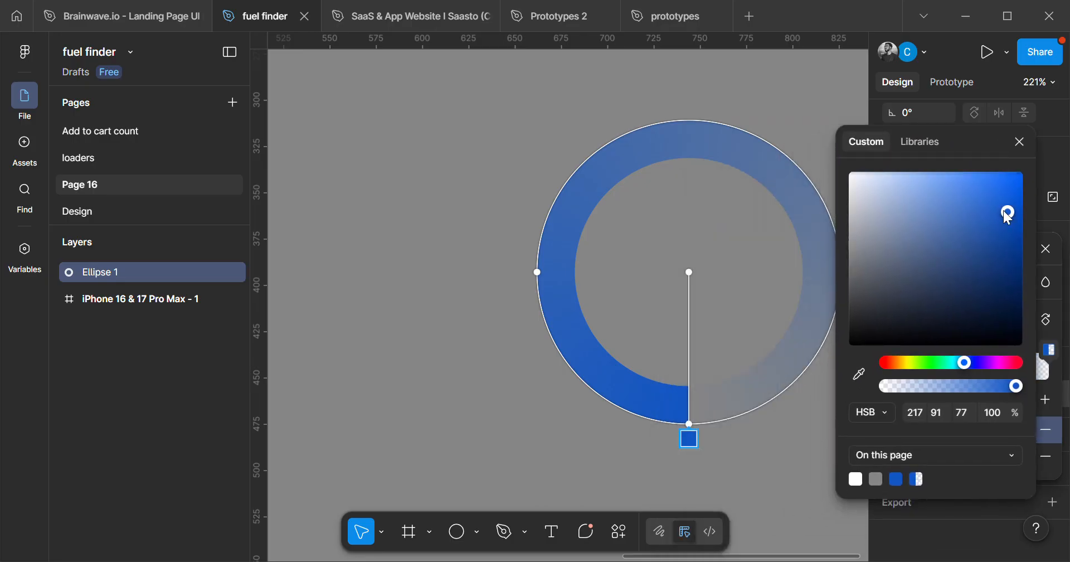
left_click_drag(1013, 218, 1031, 257)
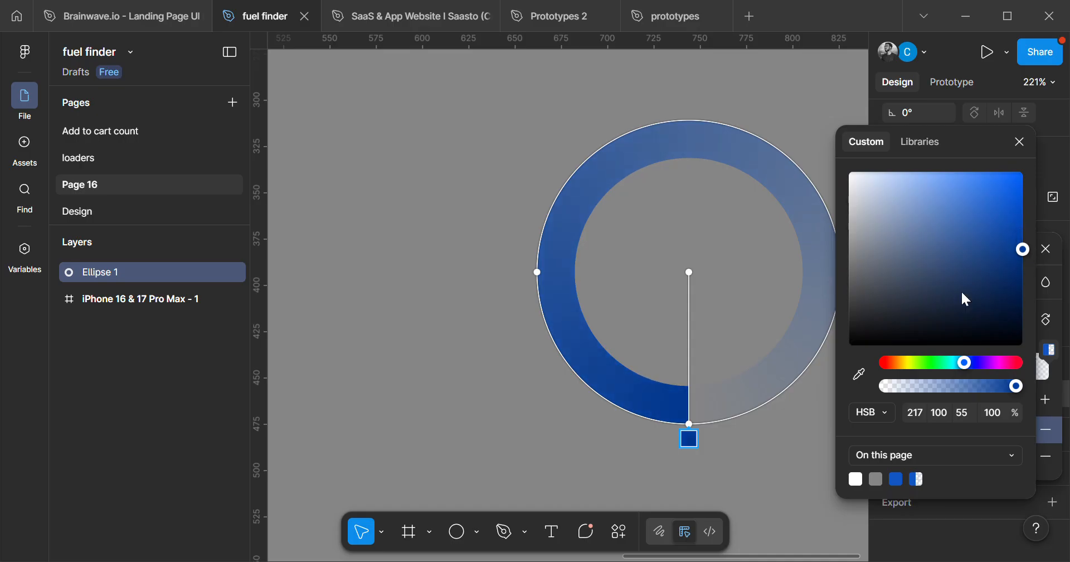
left_click(800, 447)
scroll(798, 446, "down", 4)
left_click(757, 460)
Place the ring inside the iPhone frame, centred horizontally at about X 138, Y 275.
scroll(752, 401, "down", 4)
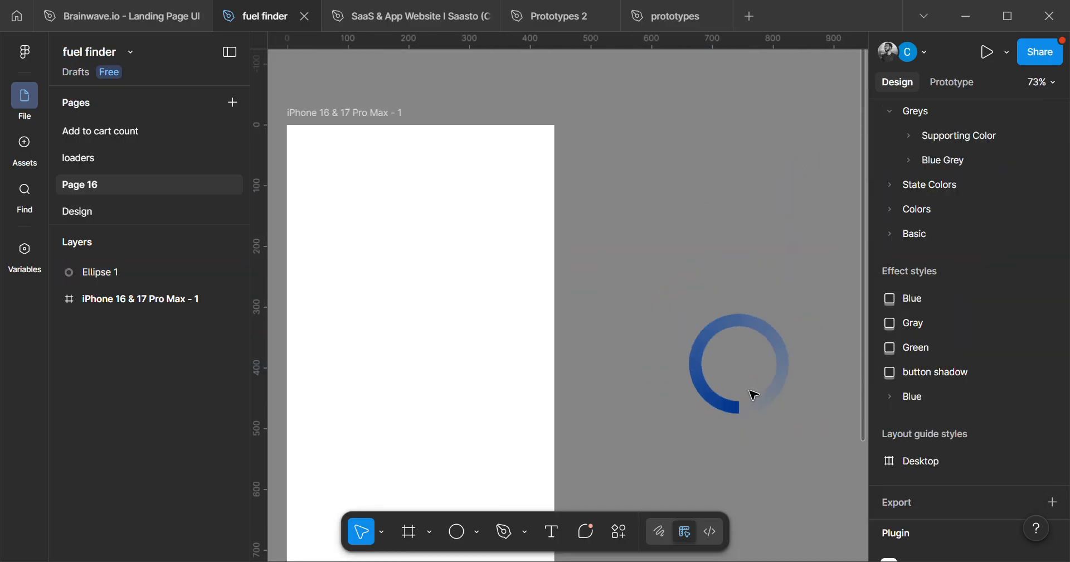
left_click(773, 405)
left_click_drag(769, 402, 462, 383)
left_click_drag(499, 386, 707, 434)
scroll(631, 376, "up", 4)
left_click_drag(642, 436, 638, 378)
scroll(615, 379, "up", 3)
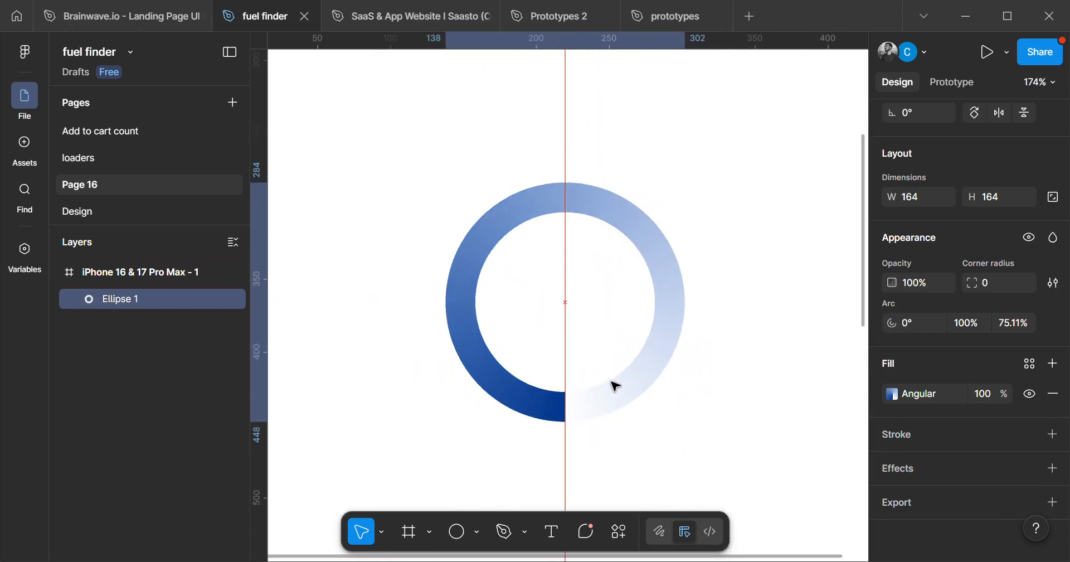
scroll(622, 379, "down", 3)
scroll(669, 418, "right", 2)
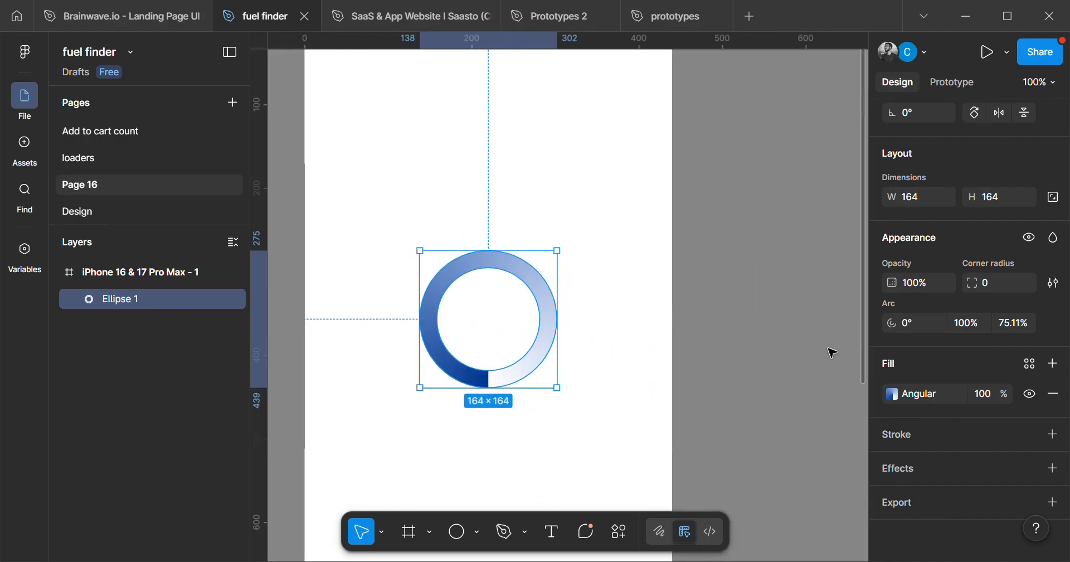
left_click(724, 377)
Move the ring out of the iPhone frame onto the empty canvas at about X 746, Y 248.
scroll(734, 409, "down", 2)
scroll(668, 396, "right", 3)
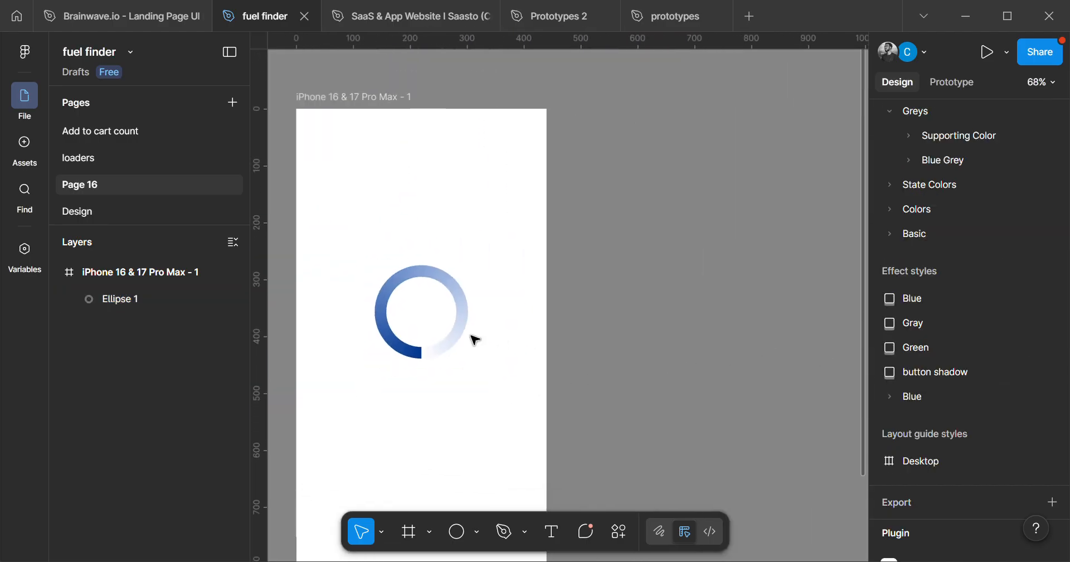
left_click(463, 335)
left_click_drag(465, 337, 745, 275)
scroll(745, 275, "down", 2)
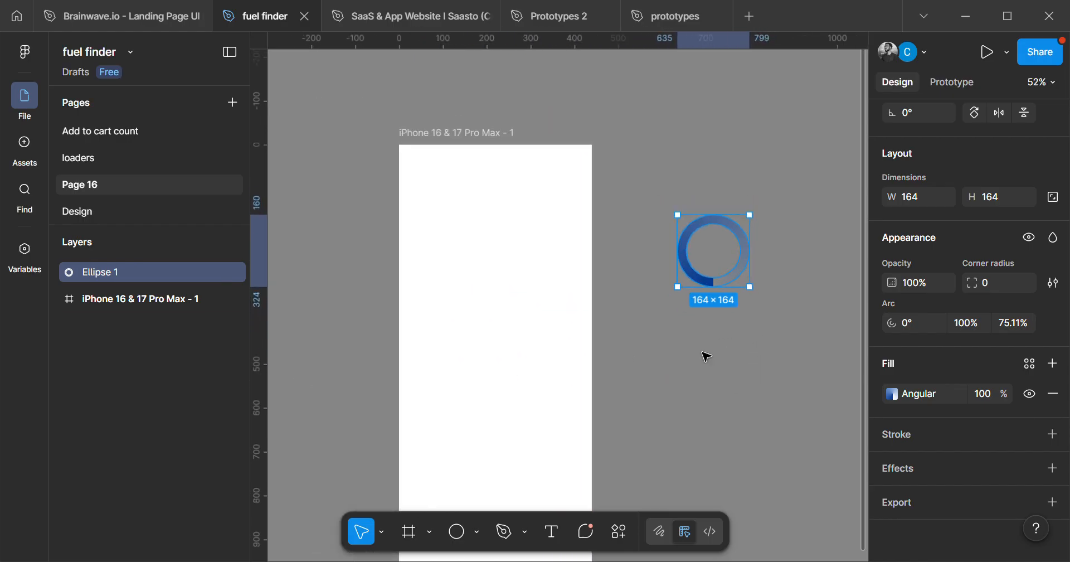
left_click_drag(705, 353, 636, 287)
scroll(692, 360, "down", 4)
scroll(676, 399, "up", 2)
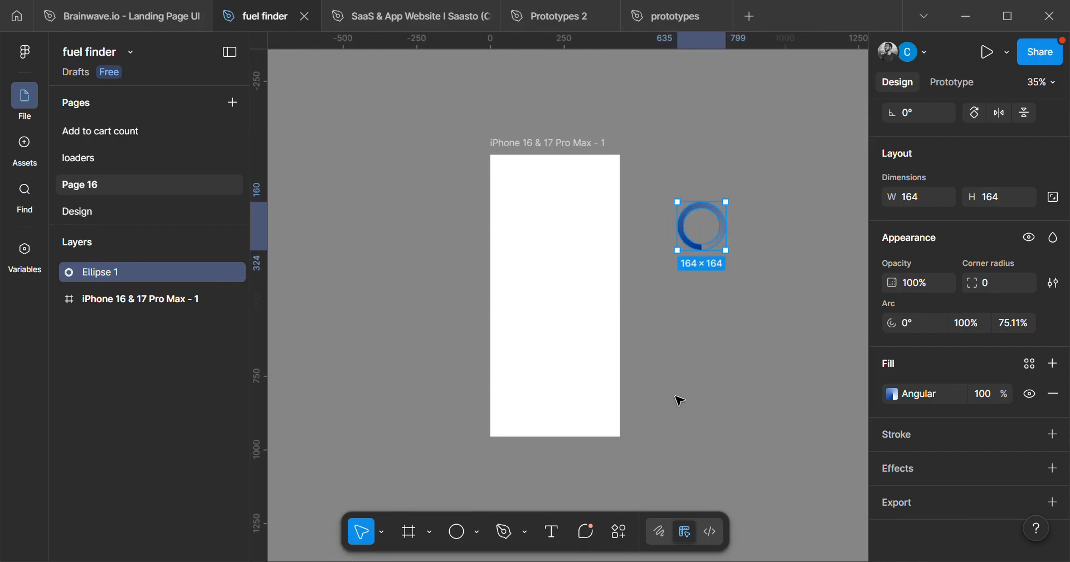
scroll(734, 261, "up", 1)
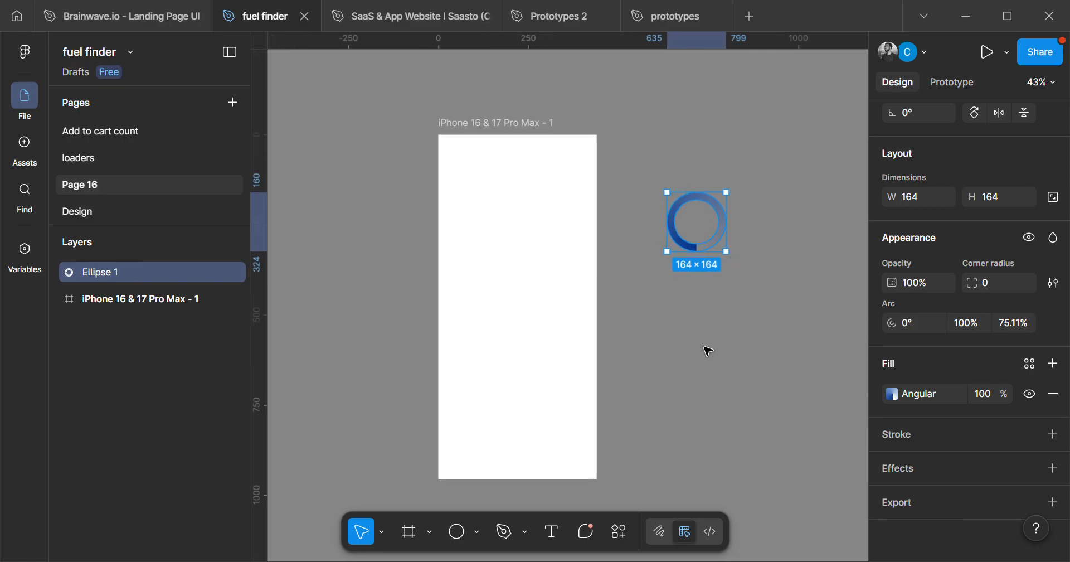
left_click_drag(707, 351, 660, 325)
left_click_drag(671, 215, 710, 328)
scroll(709, 243, "up", 2)
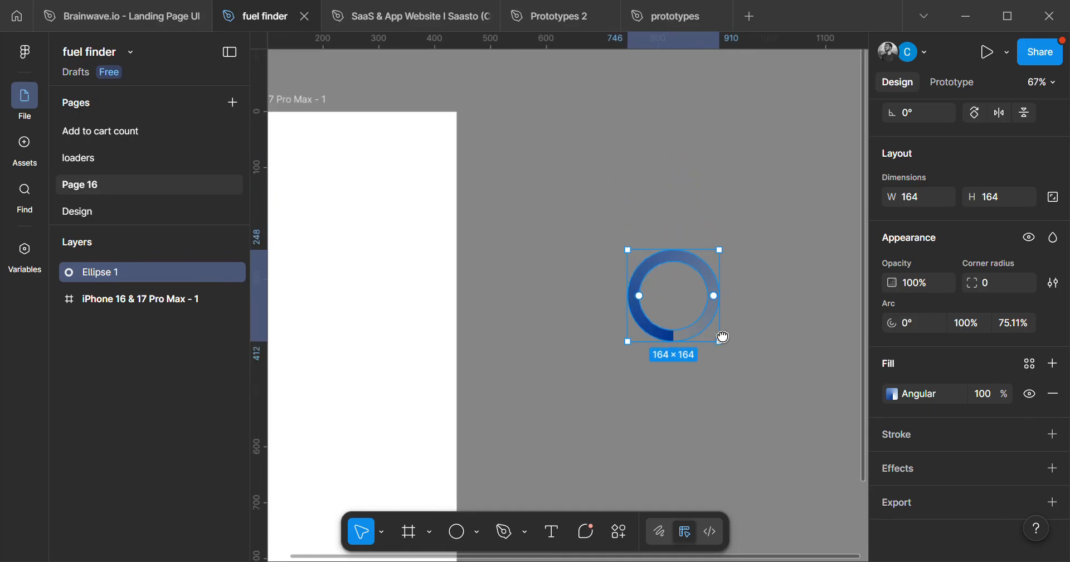
Wrap the gradient ring in its own frame with Frame selection.
scroll(708, 328, "up", 1)
scroll(711, 332, "up", 4)
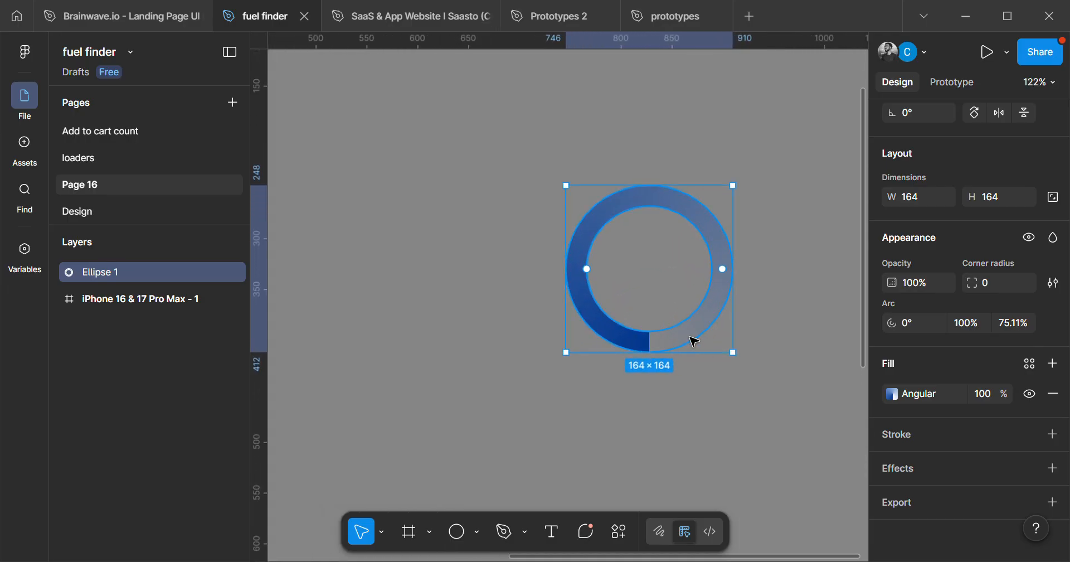
scroll(687, 341, "up", 1)
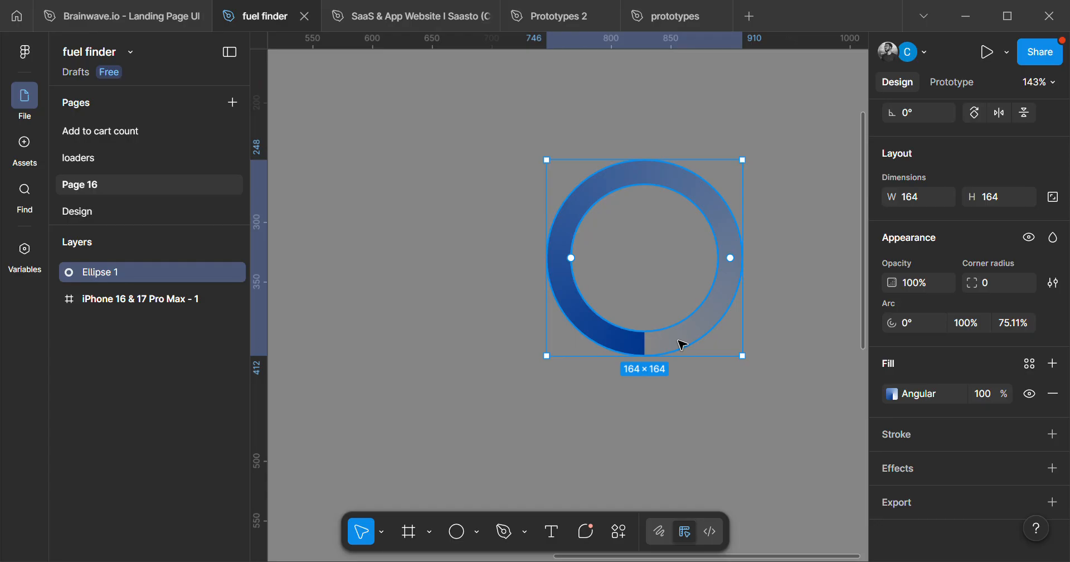
right_click(674, 335)
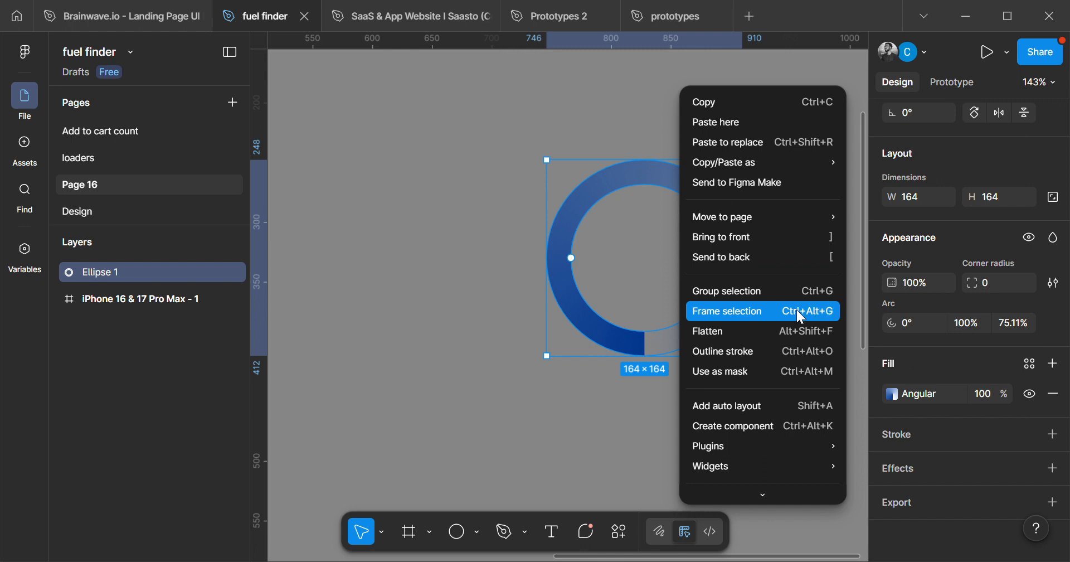
left_click(743, 318)
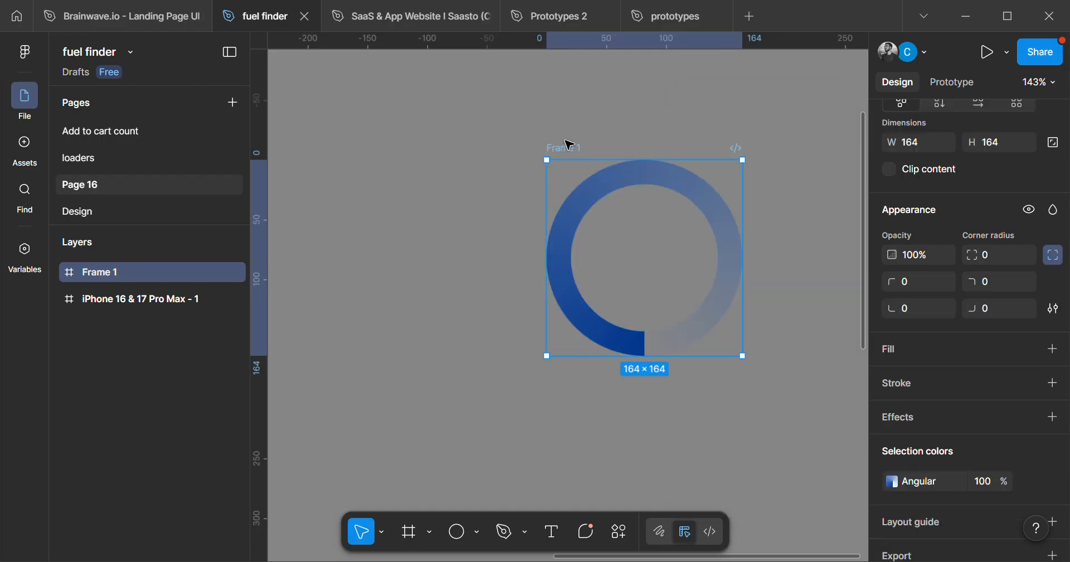
scroll(680, 202, "up", 3)
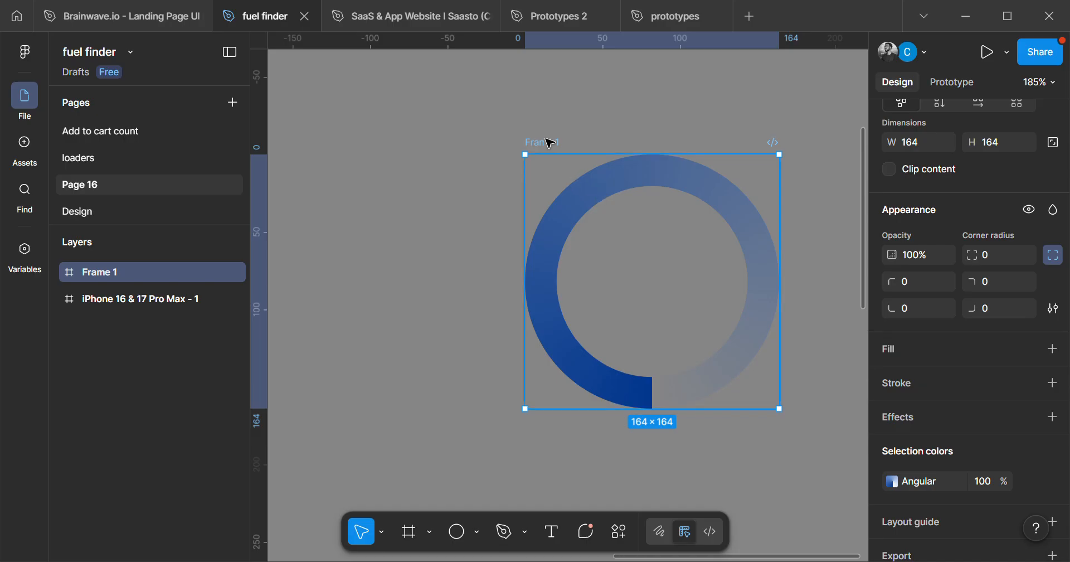
scroll(633, 256, "up", 2)
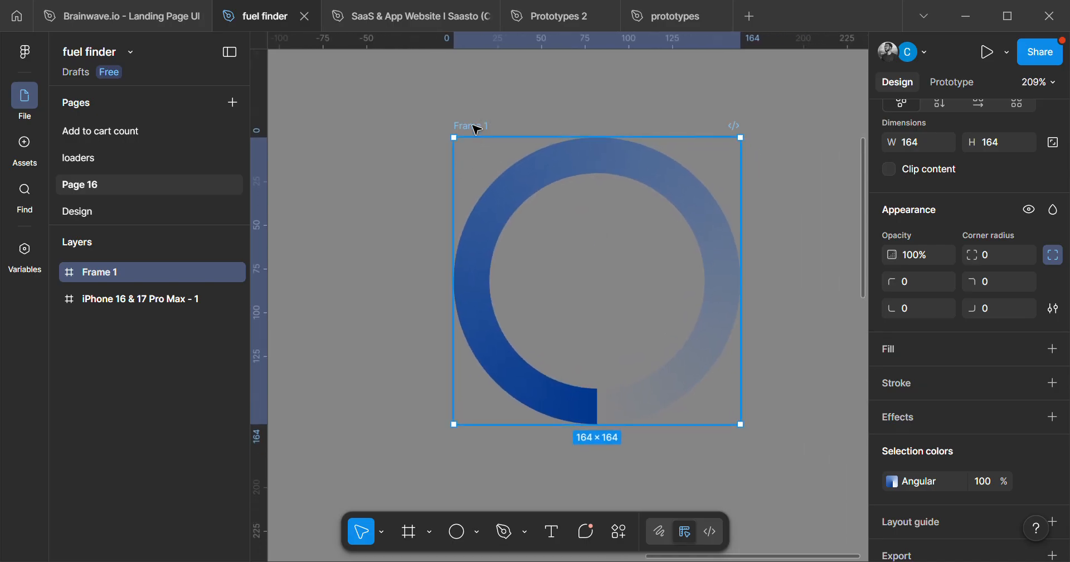
scroll(678, 290, "down", 3)
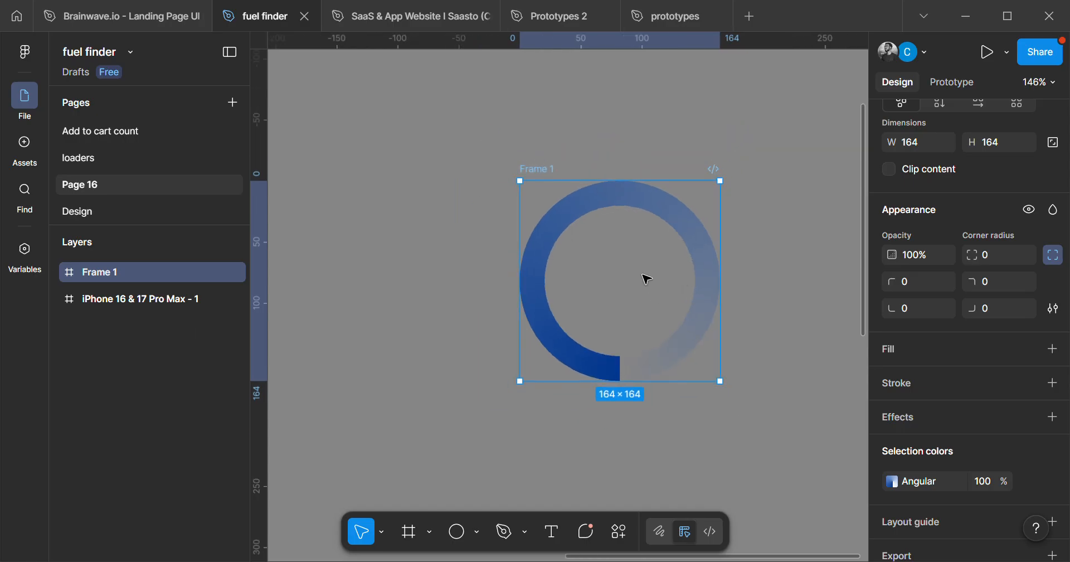
scroll(645, 254, "up", 2)
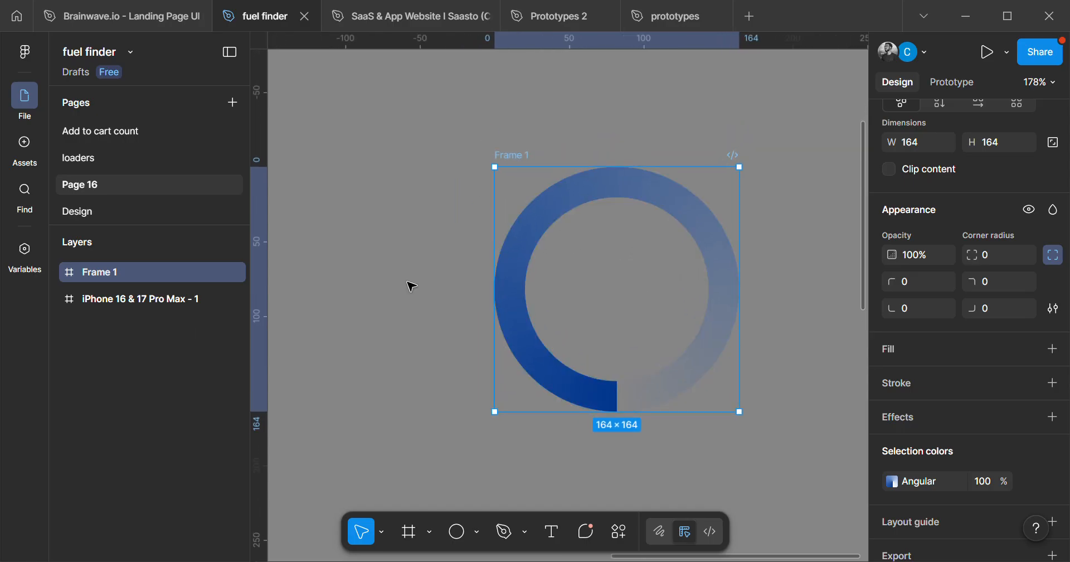
scroll(411, 286, "down", 2)
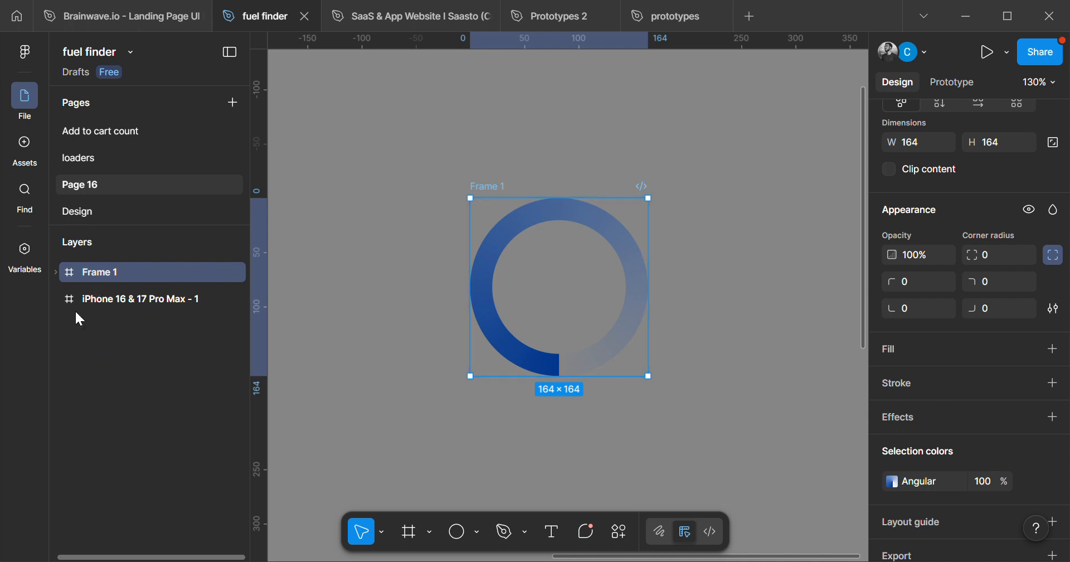
scroll(612, 301, "down", 4)
scroll(613, 335, "up", 1)
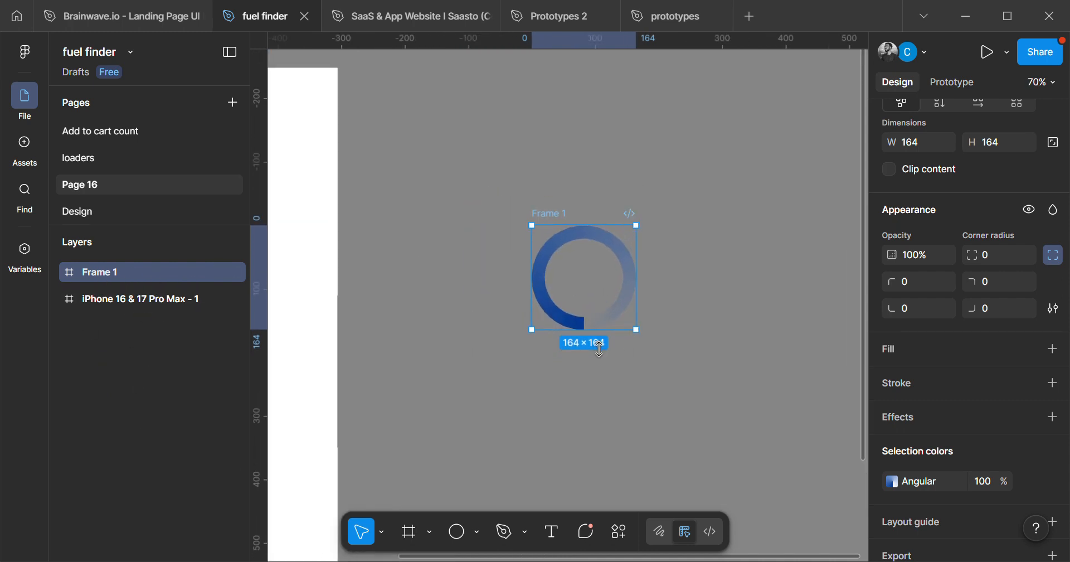
Move the ring's frame to about X 733, Y 246 and convert it into a component.
scroll(560, 245, "up", 3)
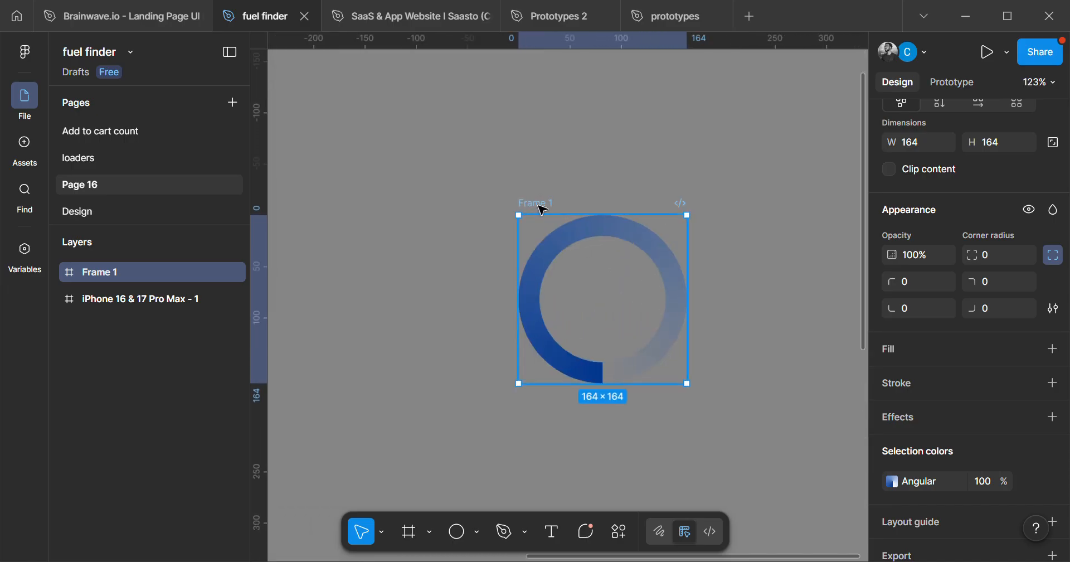
mouse_move(539, 205)
left_mouse_down()
mouse_move(536, 183)
mouse_move(525, 204)
left_mouse_up()
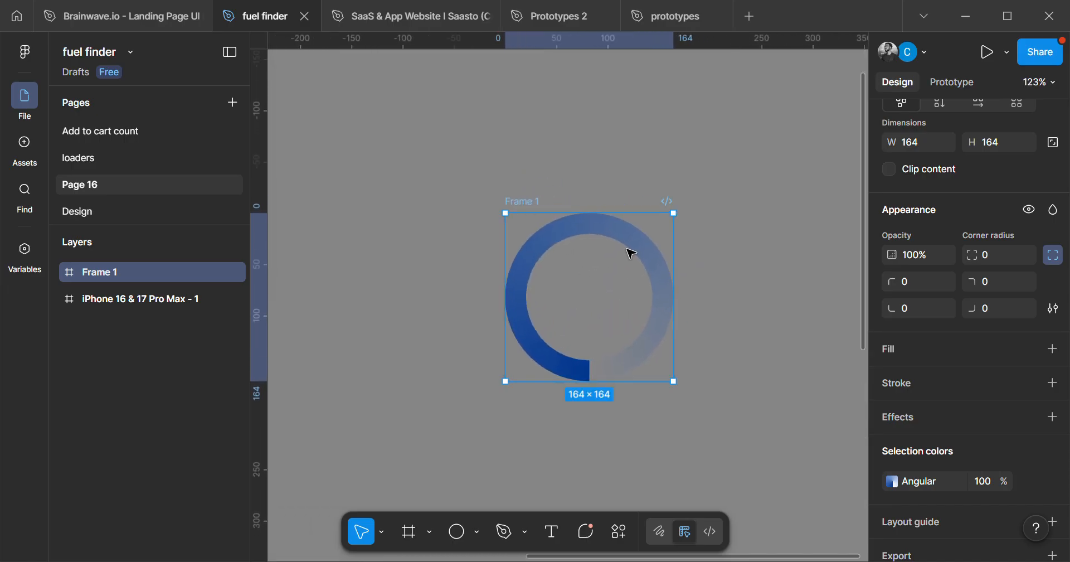
scroll(641, 333, "up", 2)
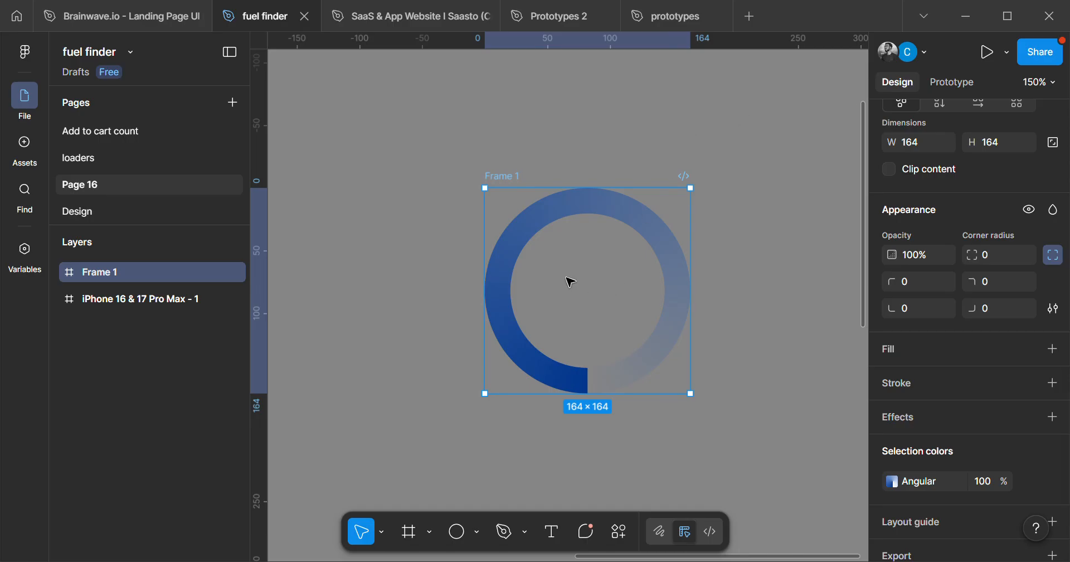
scroll(1028, 111, "up", 5)
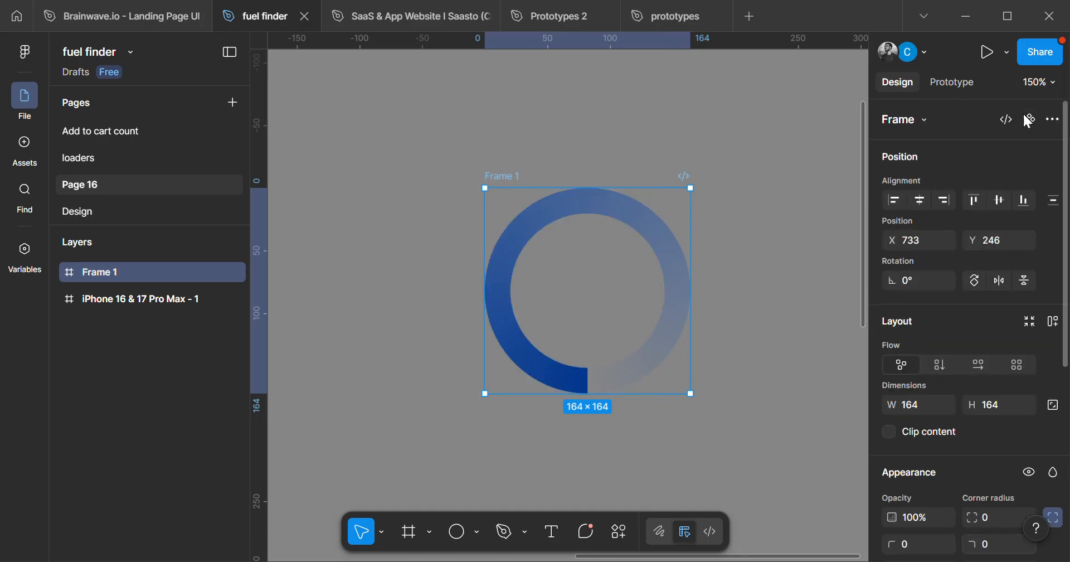
left_click(1028, 120)
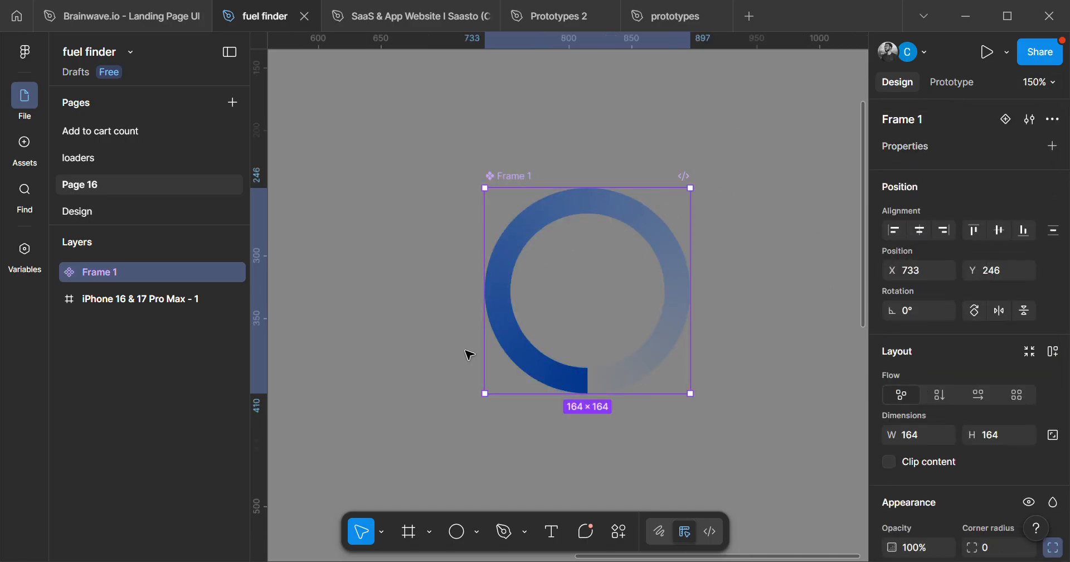
scroll(470, 354, "down", 6)
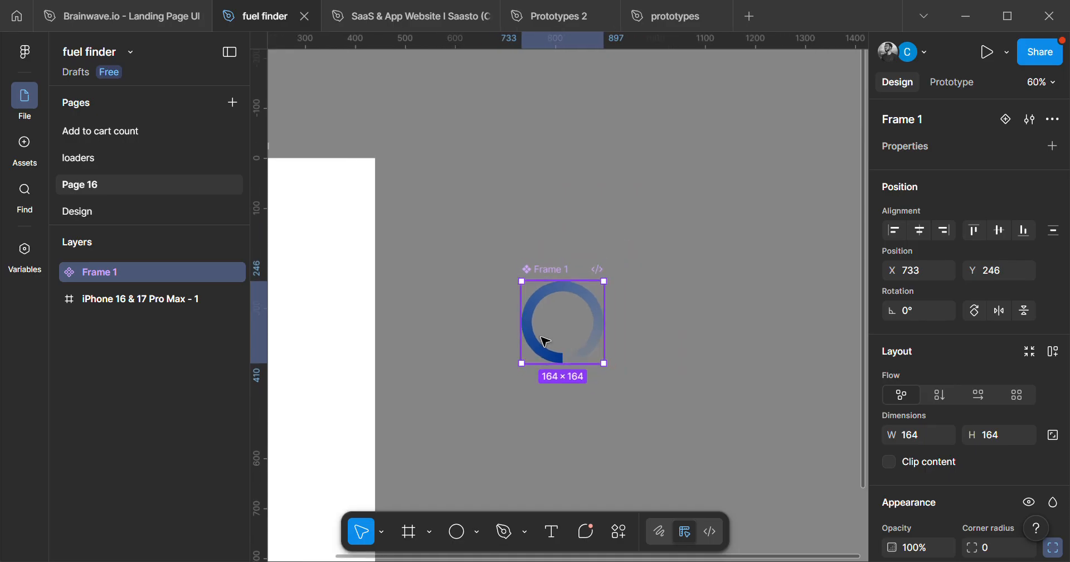
scroll(544, 342, "down", 4)
scroll(524, 359, "up", 5)
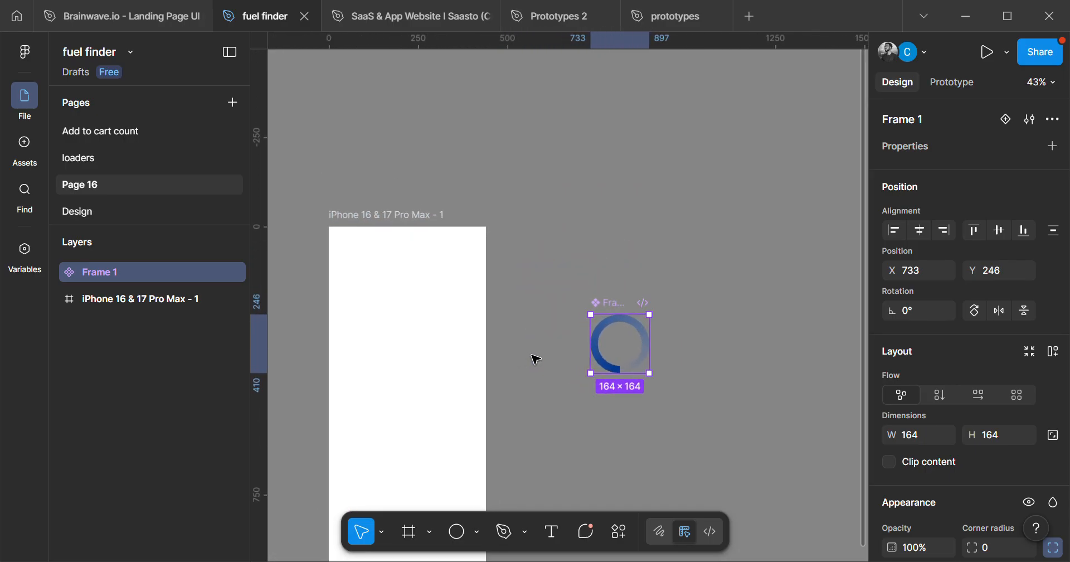
Move the ring component to about X 810, Y 113 on the empty canvas.
scroll(642, 384, "up", 1)
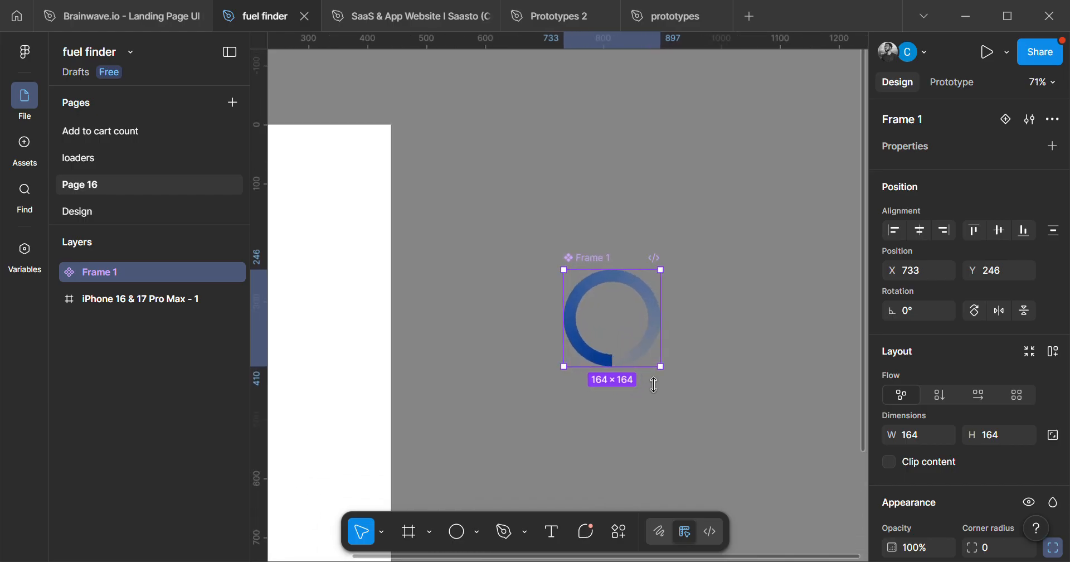
left_click_drag(611, 263, 652, 184)
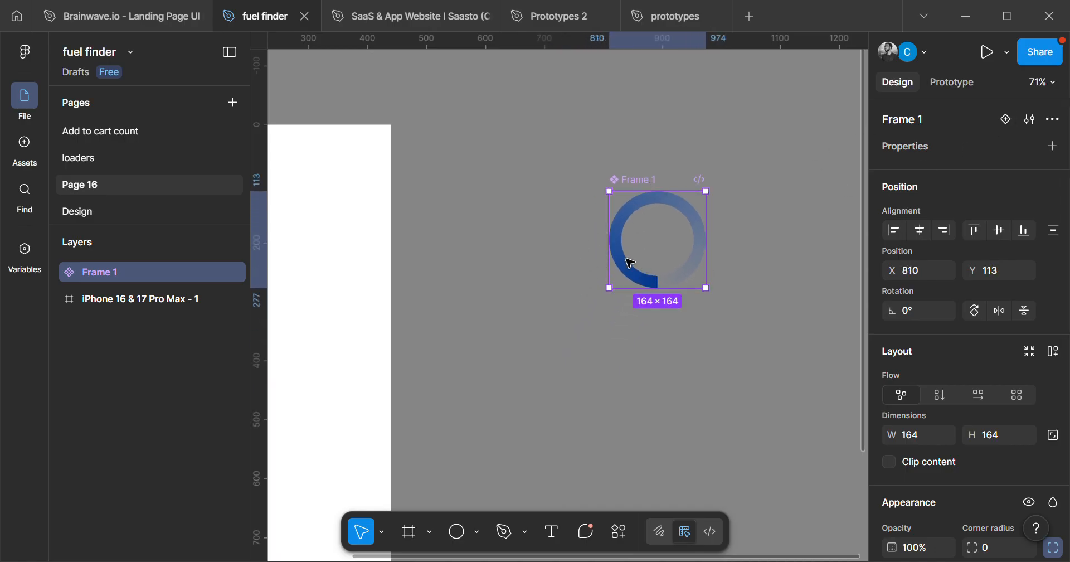
Add three variants to the ring component, stacked in a column below the default ring.
scroll(666, 205, "up", 1)
scroll(666, 205, "up", 2)
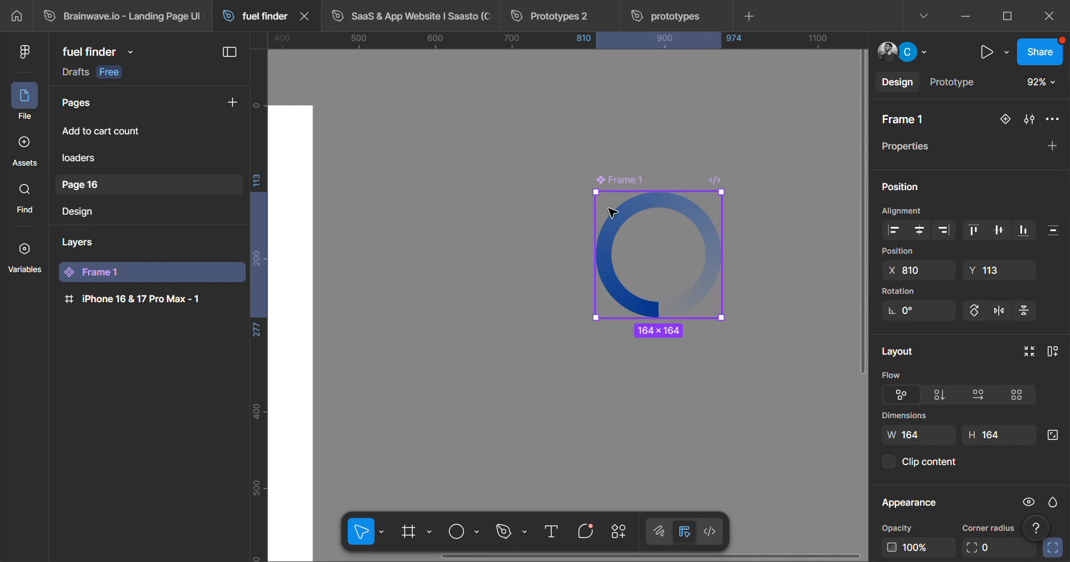
scroll(645, 184, "up", 1)
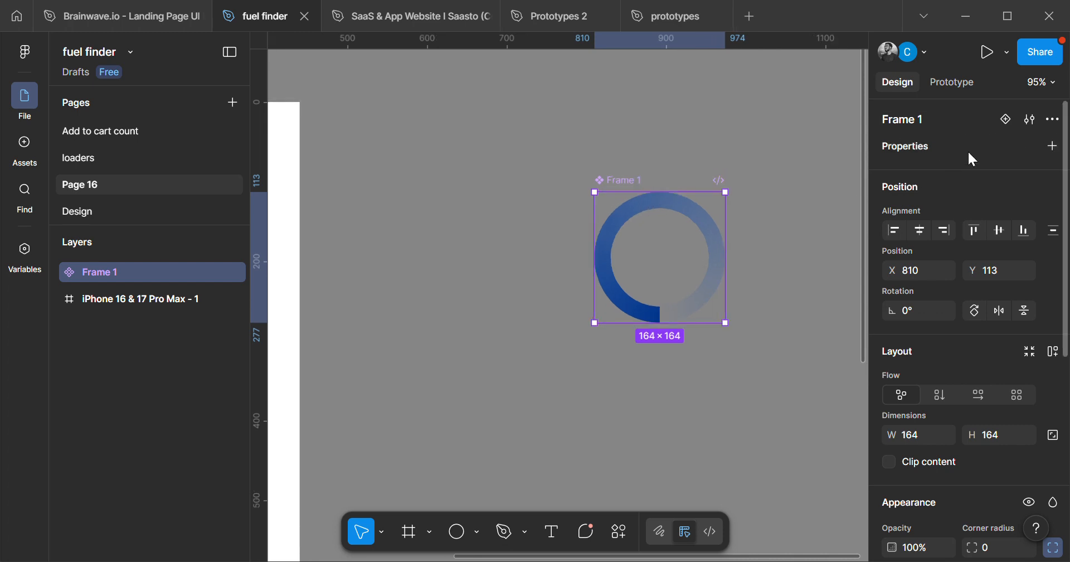
left_click(1004, 120)
scroll(631, 419, "down", 2)
left_click_drag(631, 419, 609, 286)
left_click(631, 345)
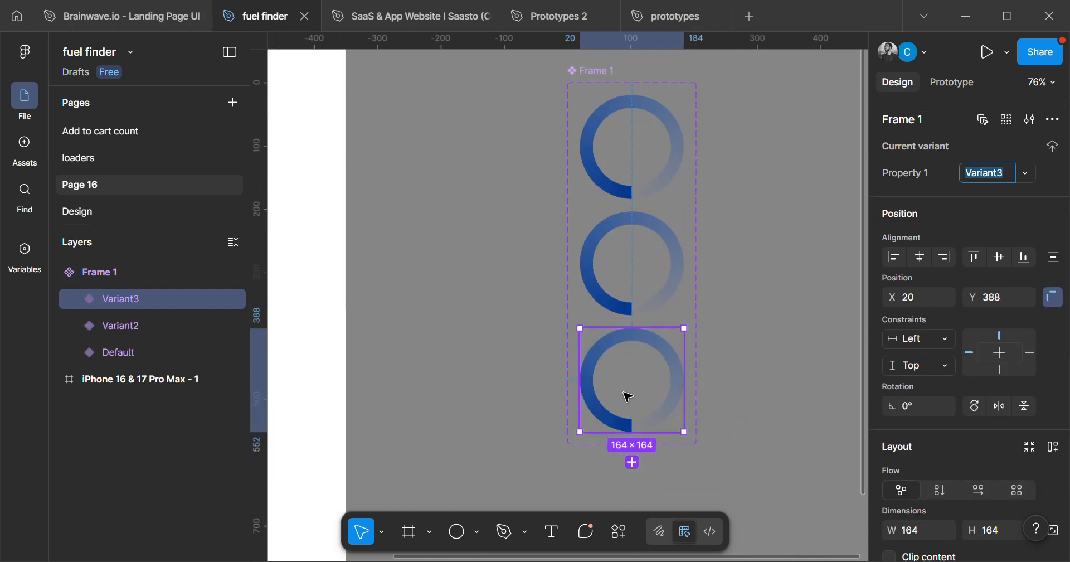
left_click_drag(633, 417, 629, 315)
left_click(626, 357)
scroll(657, 382, "up", 2)
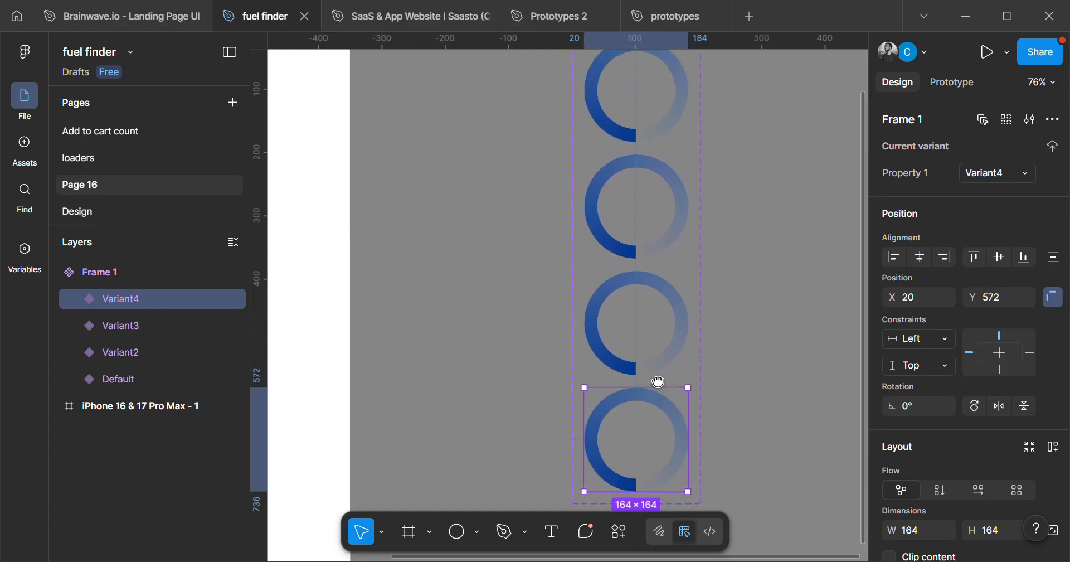
scroll(652, 375, "down", 3)
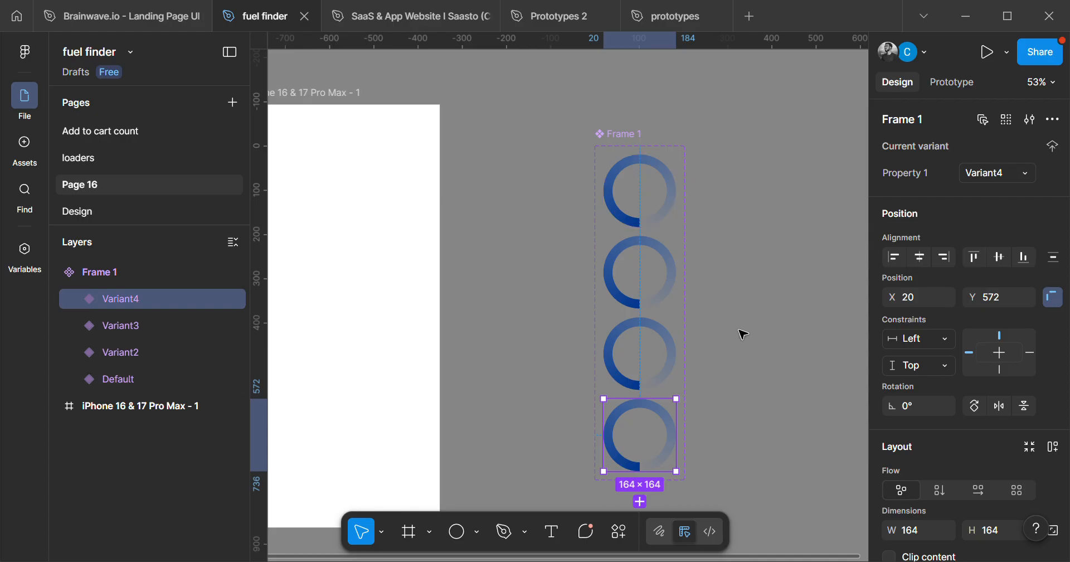
left_click_drag(700, 386, 765, 398)
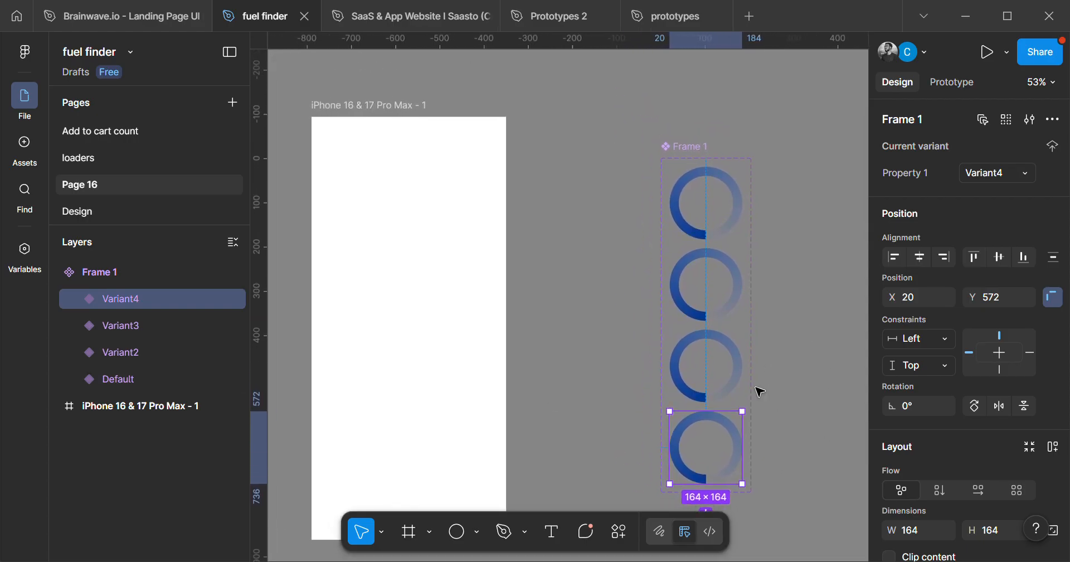
Select the second ring variant and examine it against the other rings in the component set.
scroll(731, 323, "up", 10)
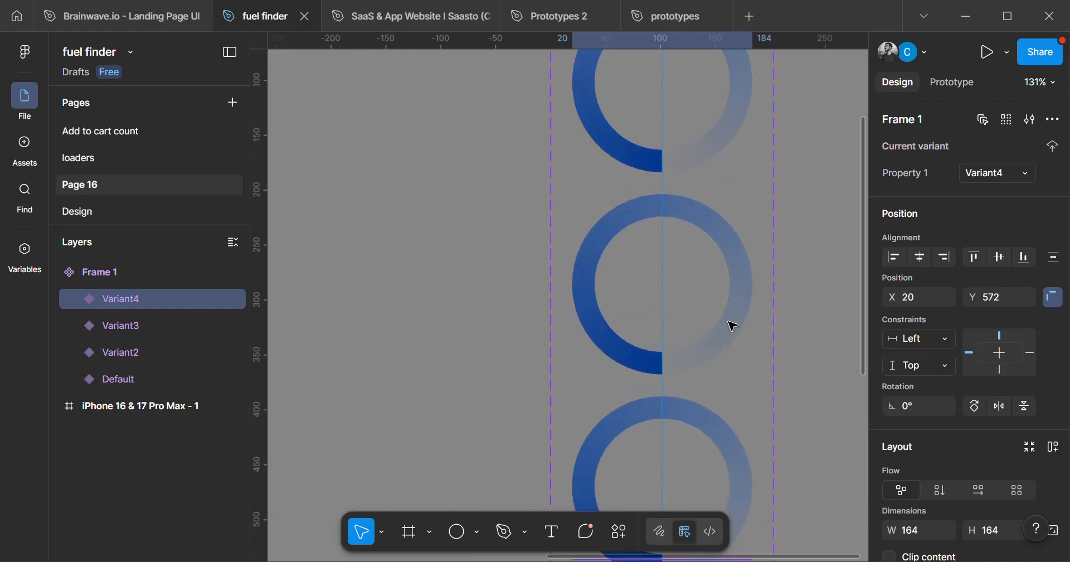
scroll(730, 334, "down", 5)
scroll(724, 370, "up", 2)
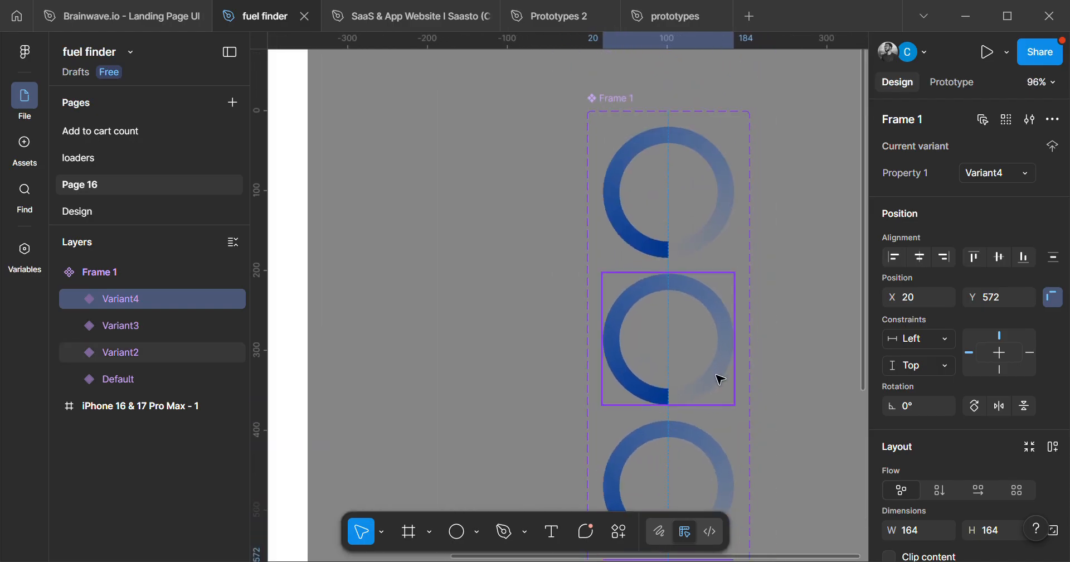
left_click(720, 379)
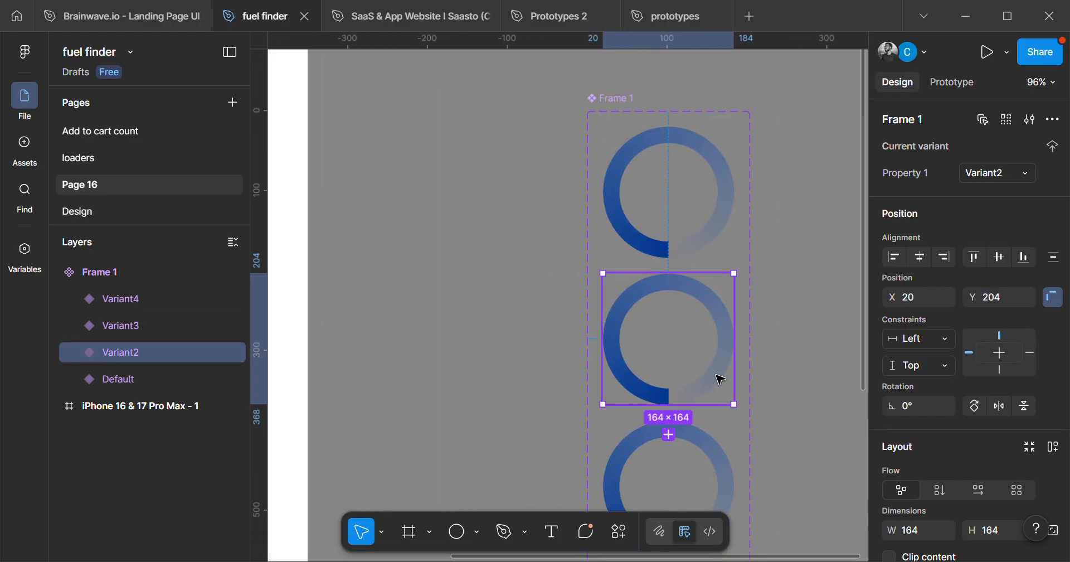
scroll(721, 379, "down", 5)
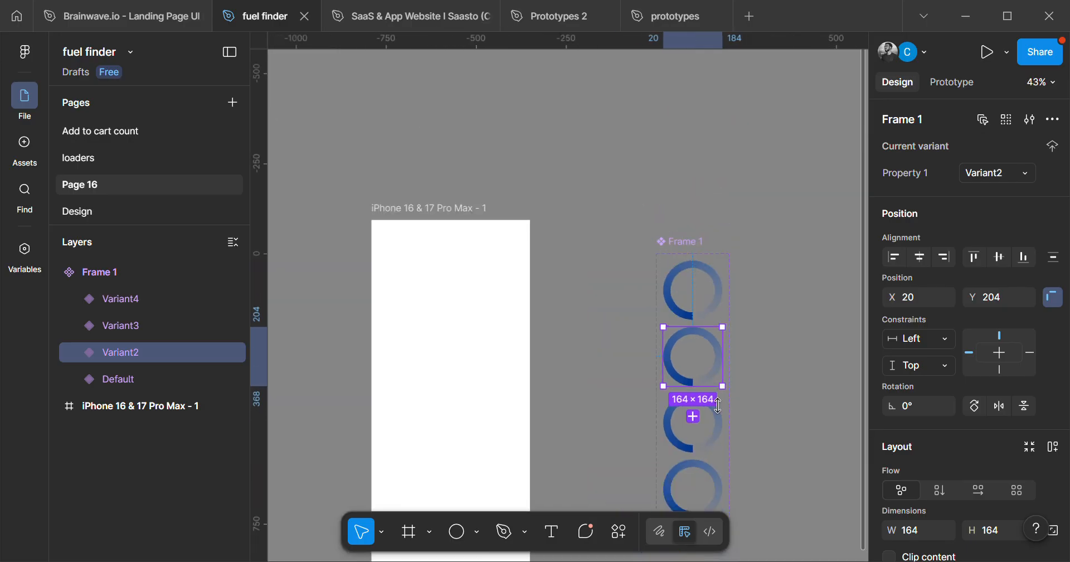
scroll(690, 360, "up", 5)
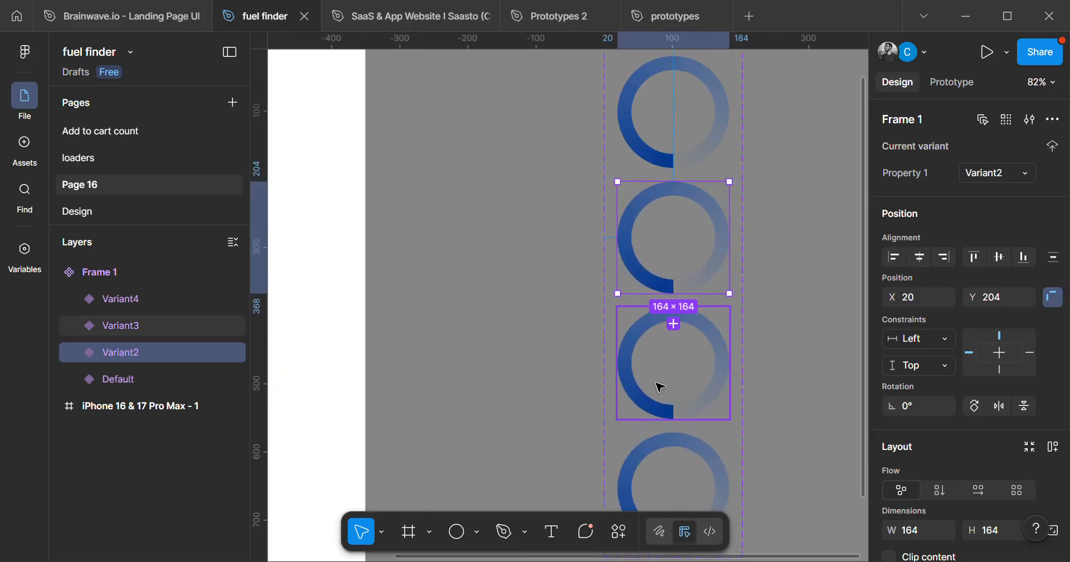
scroll(660, 456, "down", 6)
scroll(664, 458, "down", 2)
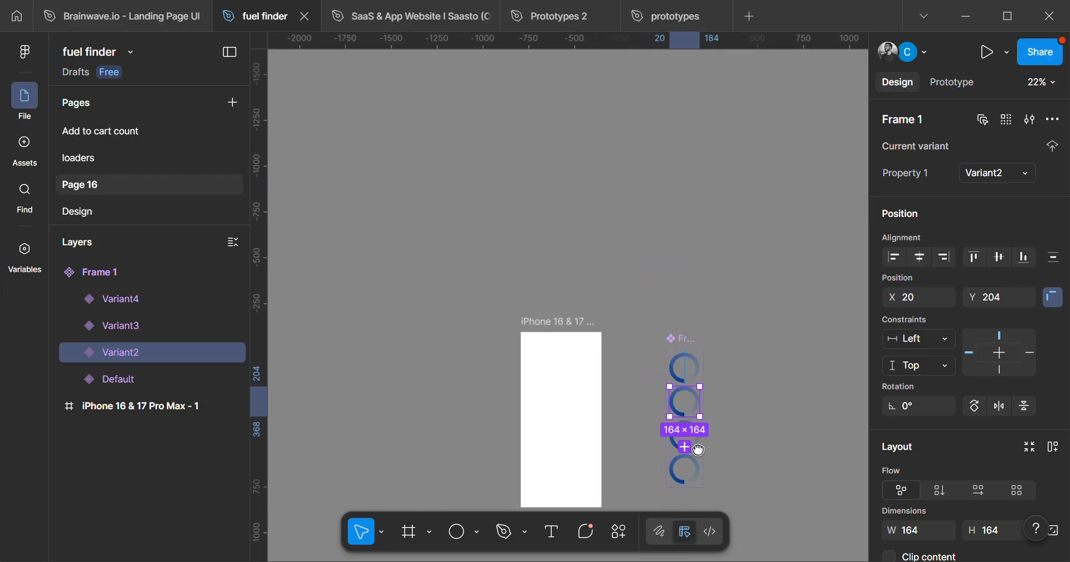
scroll(671, 462, "up", 4)
scroll(671, 462, "up", 6)
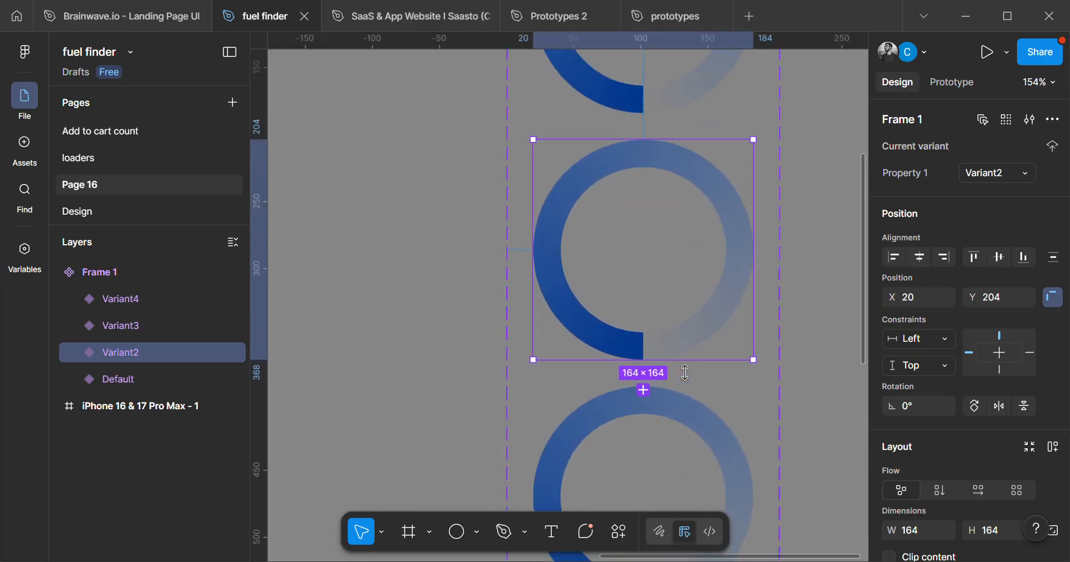
Select the ellipse nested inside the second ring variant.
double_click(702, 341)
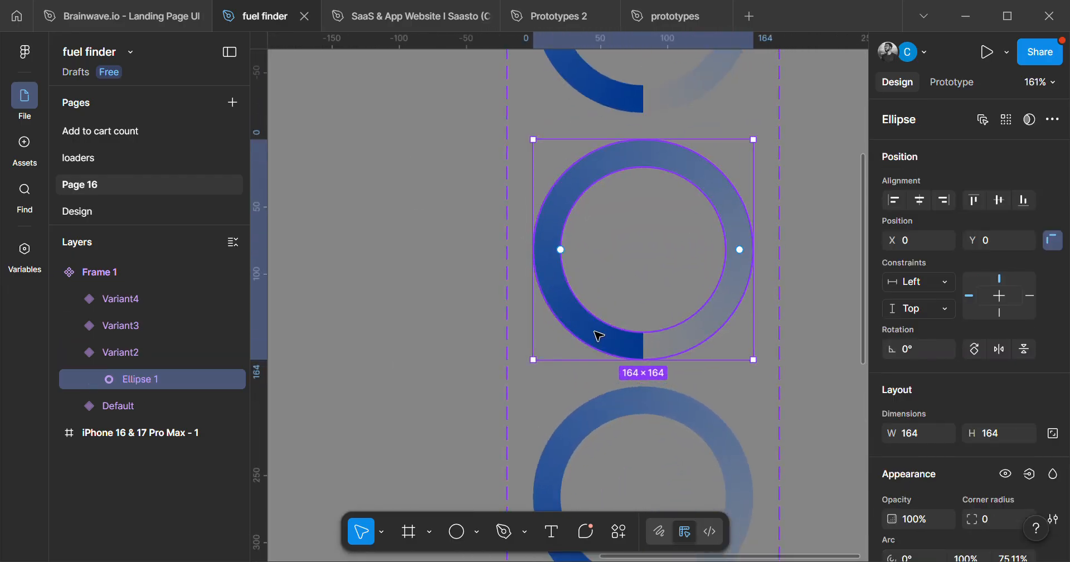
left_click(492, 389)
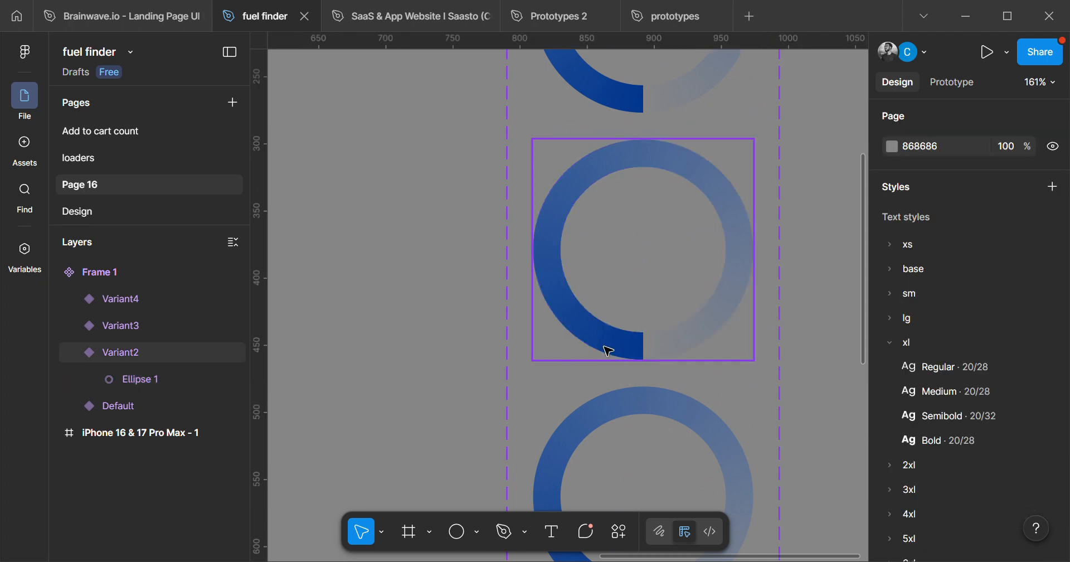
left_click(612, 348)
scroll(612, 348, "down", 5)
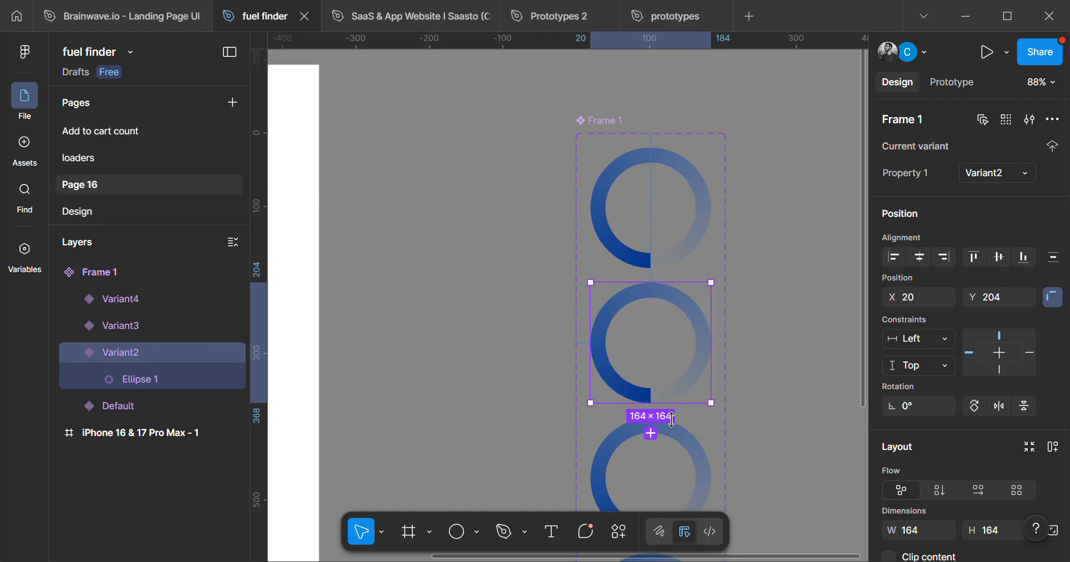
scroll(658, 388, "up", 3)
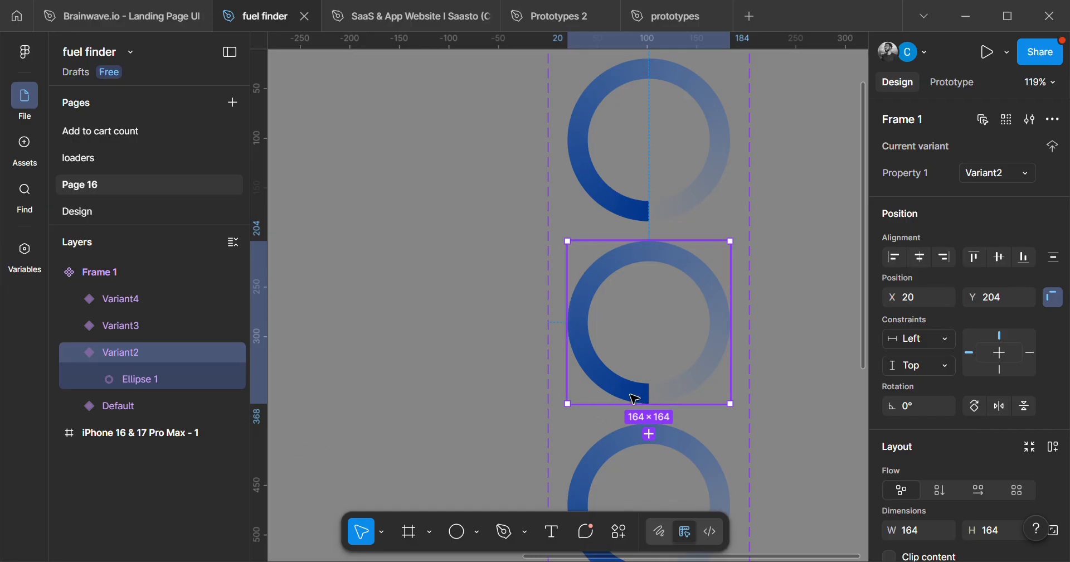
scroll(634, 398, "up", 5)
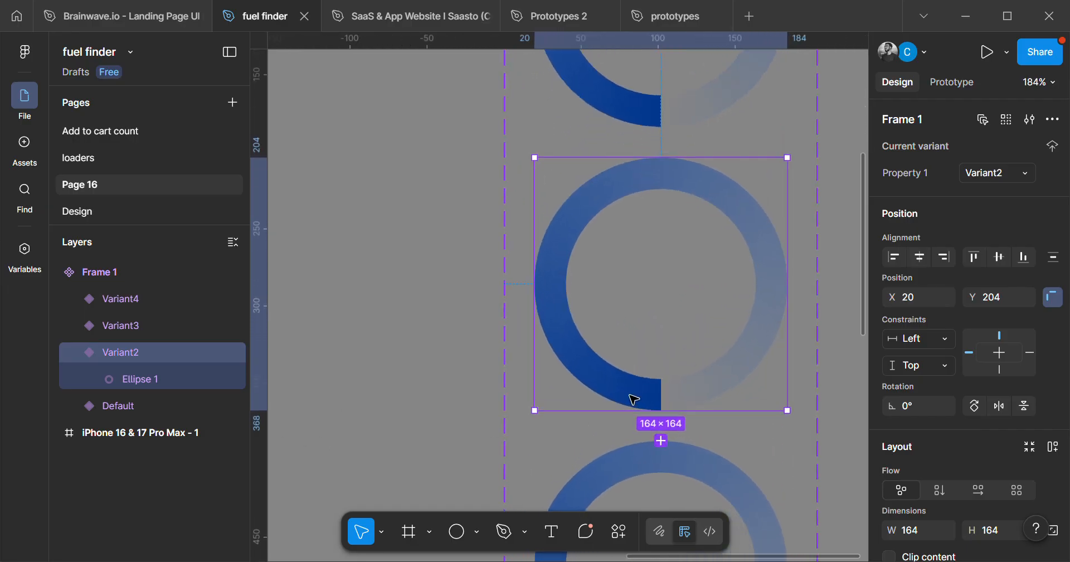
left_click_drag(636, 438, 591, 440)
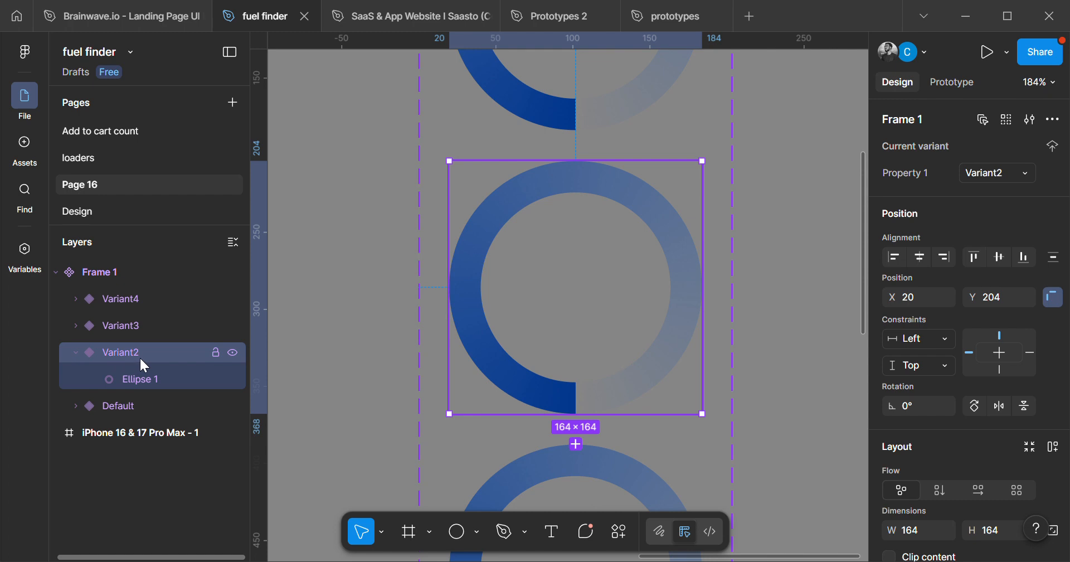
left_click(119, 379)
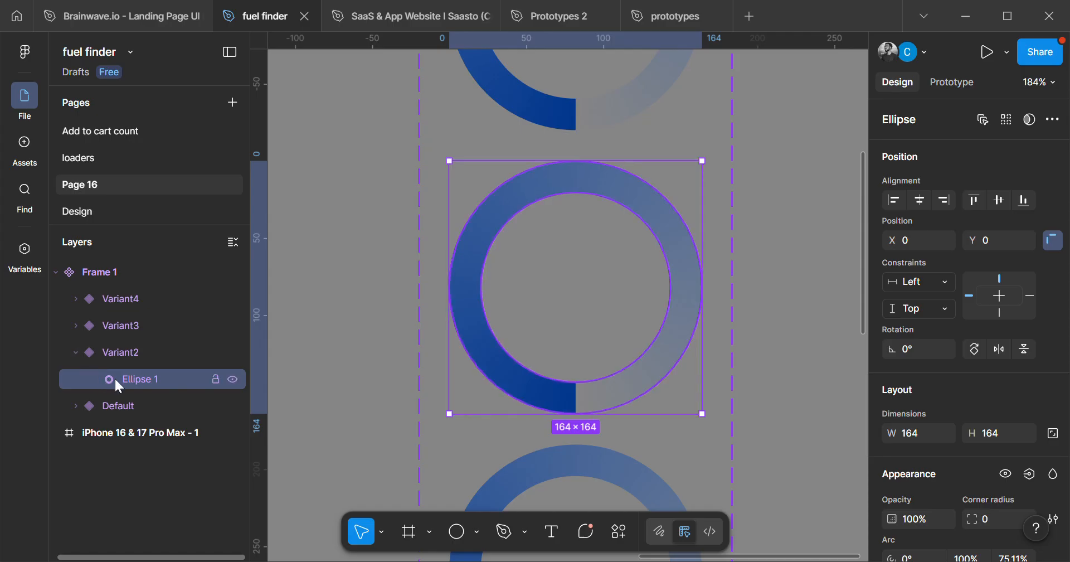
Examine the second variant's ellipse and compare its gradient with the other three rings in the set.
scroll(596, 383, "down", 5)
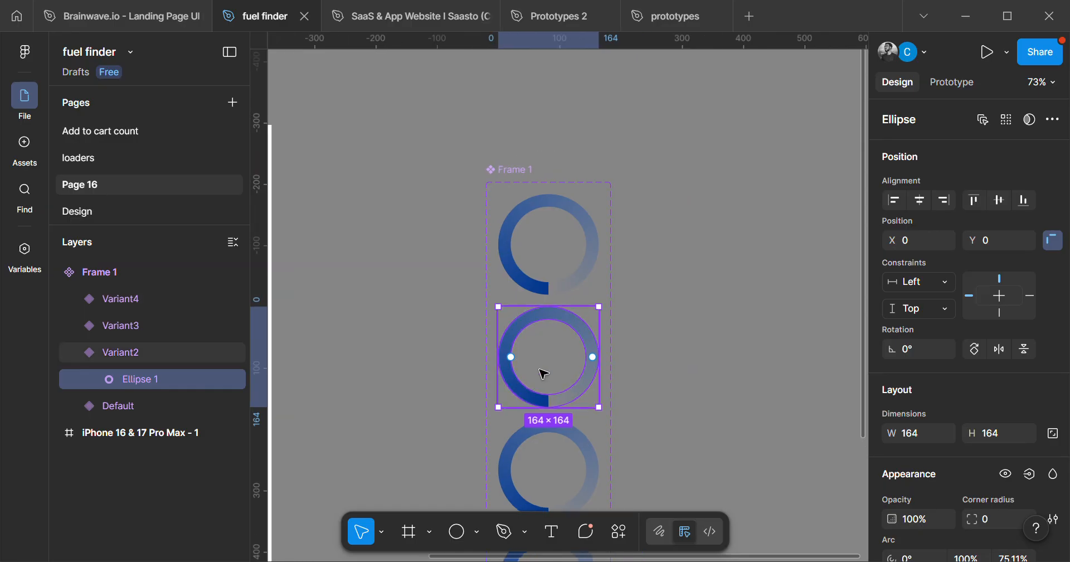
scroll(544, 372, "up", 5)
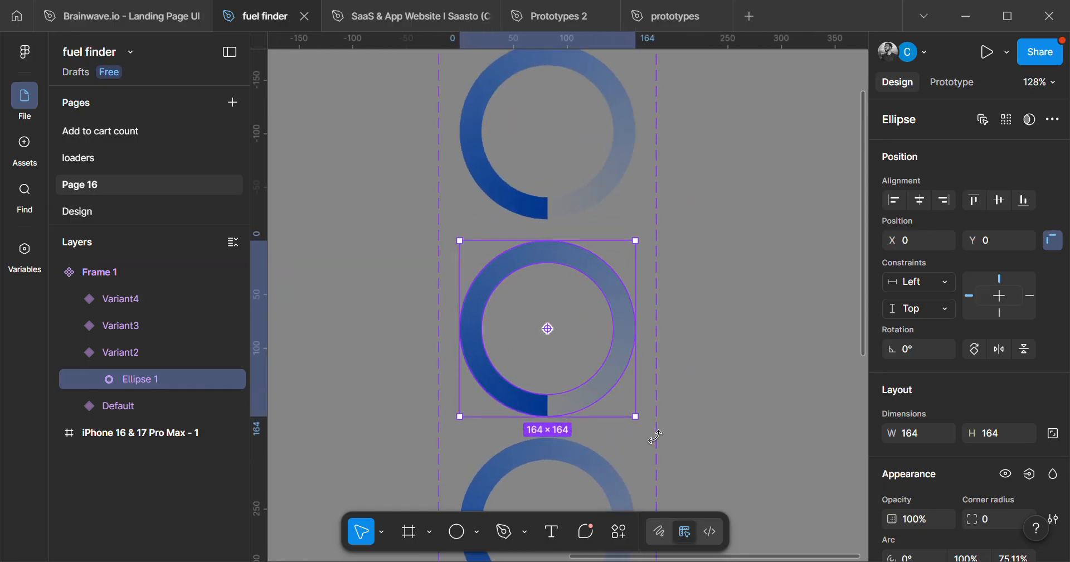
scroll(655, 436, "down", 5)
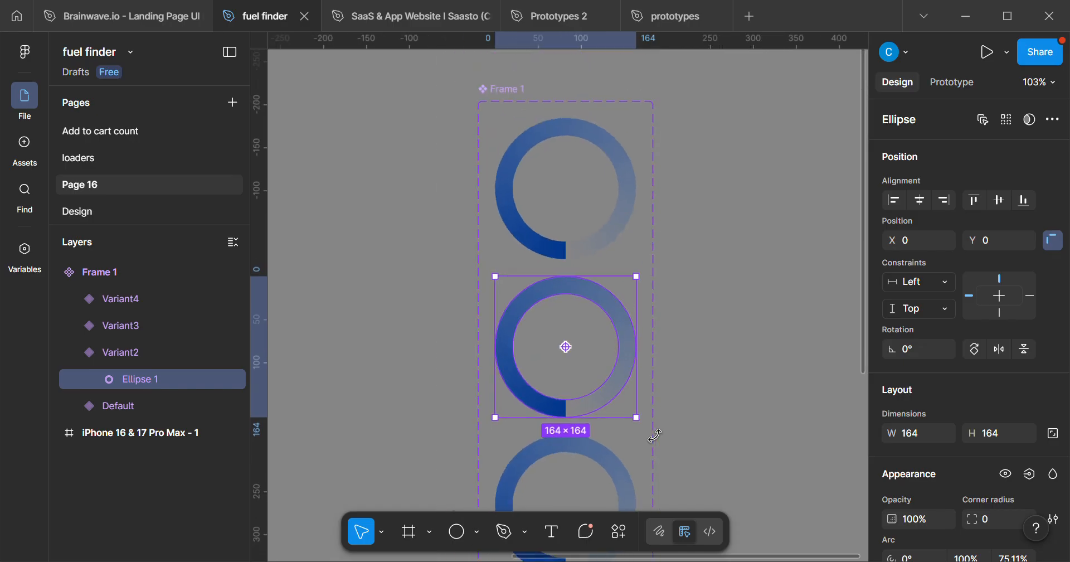
scroll(646, 390, "down", 2)
scroll(591, 443, "up", 2)
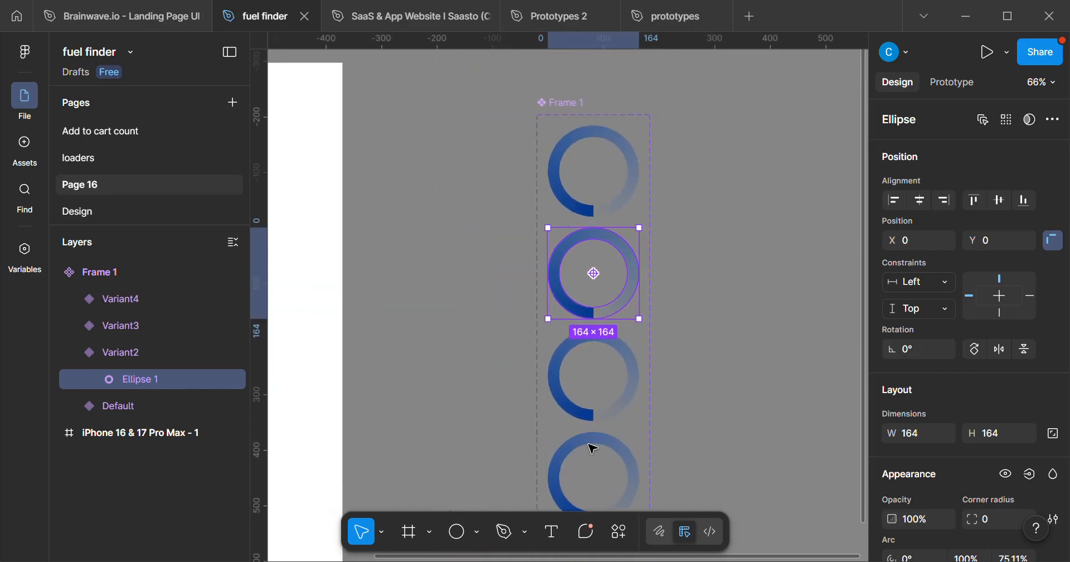
scroll(592, 384, "down", 4)
scroll(596, 356, "up", 3)
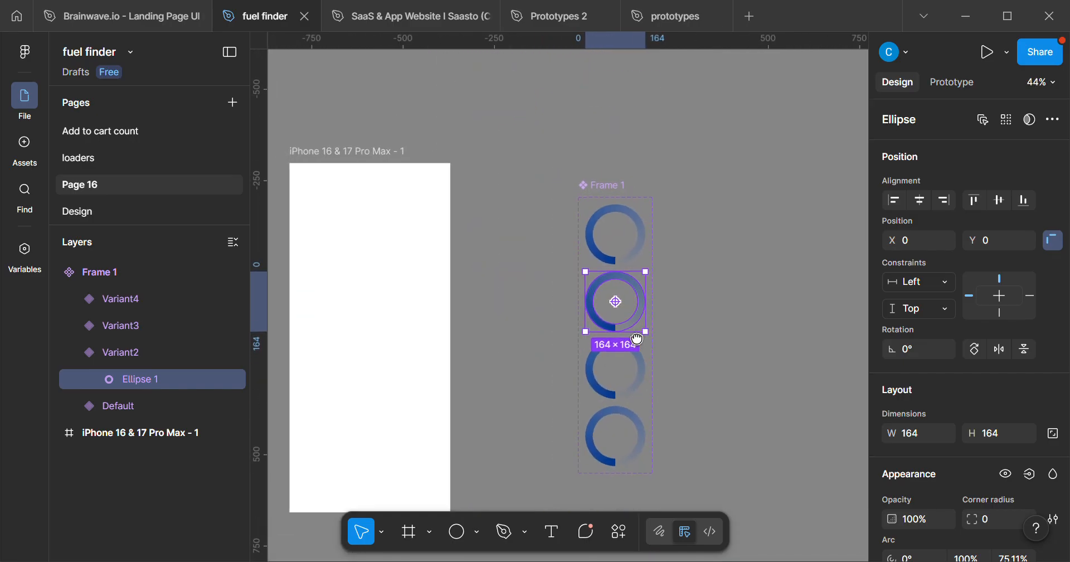
scroll(599, 333, "up", 2)
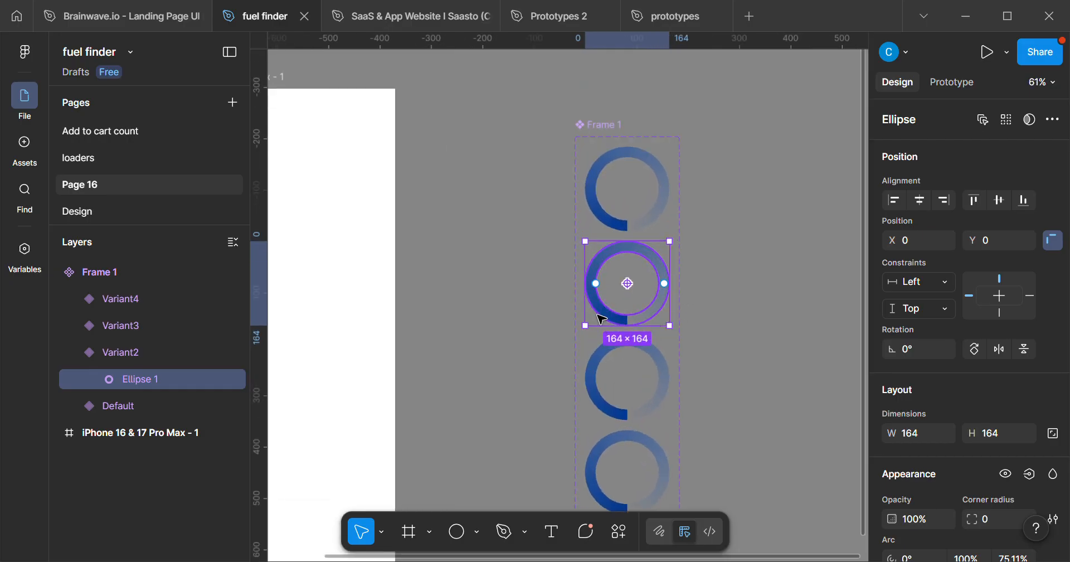
scroll(635, 307, "down", 4)
scroll(624, 313, "up", 2)
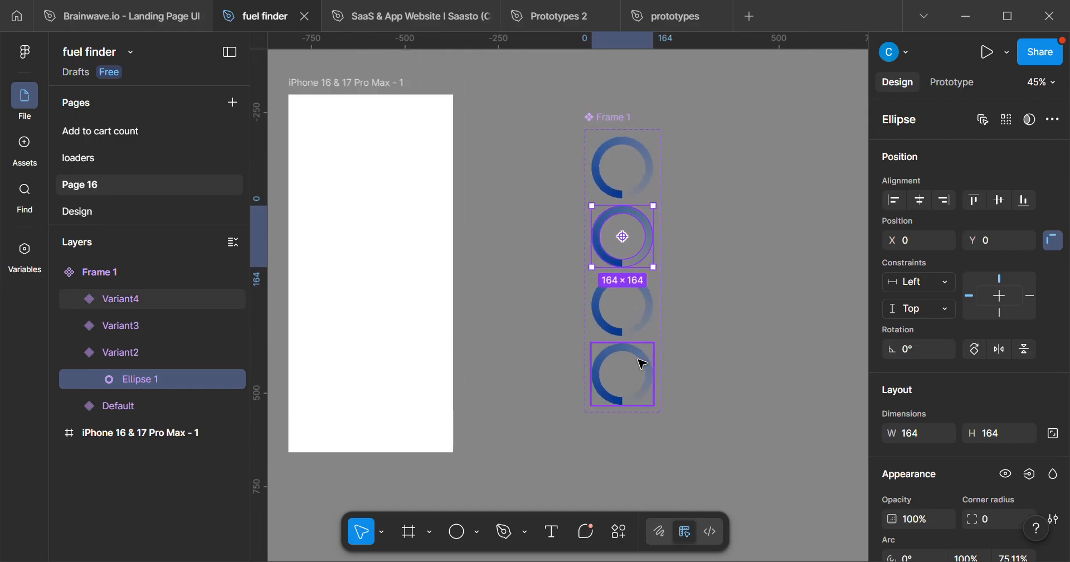
Select the fourth ring variant and inspect where the dark and faded gradient ends meet on the second ring.
left_click(642, 364)
scroll(624, 184, "down", 3)
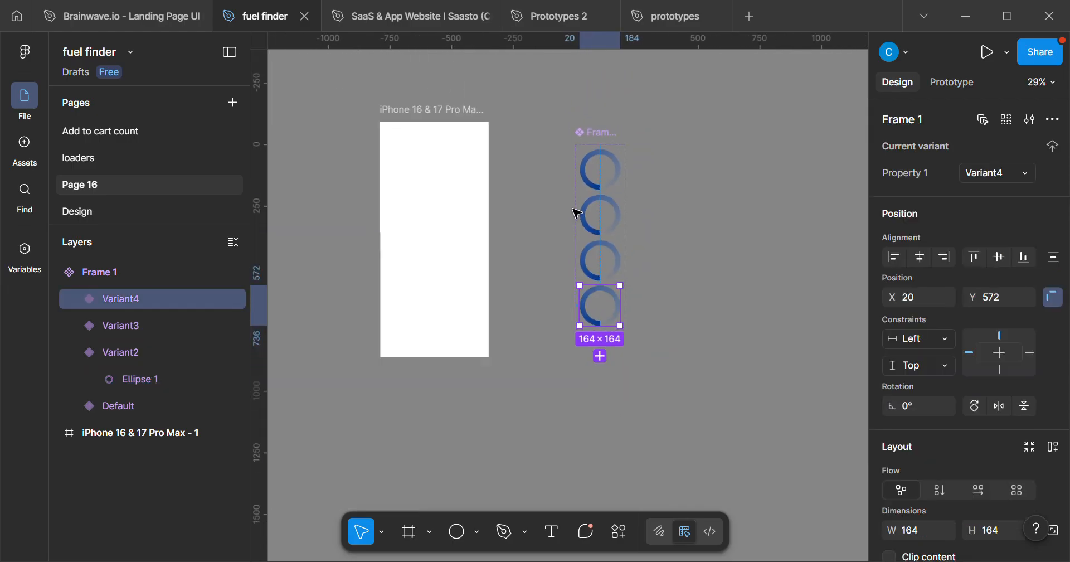
scroll(609, 167, "up", 2)
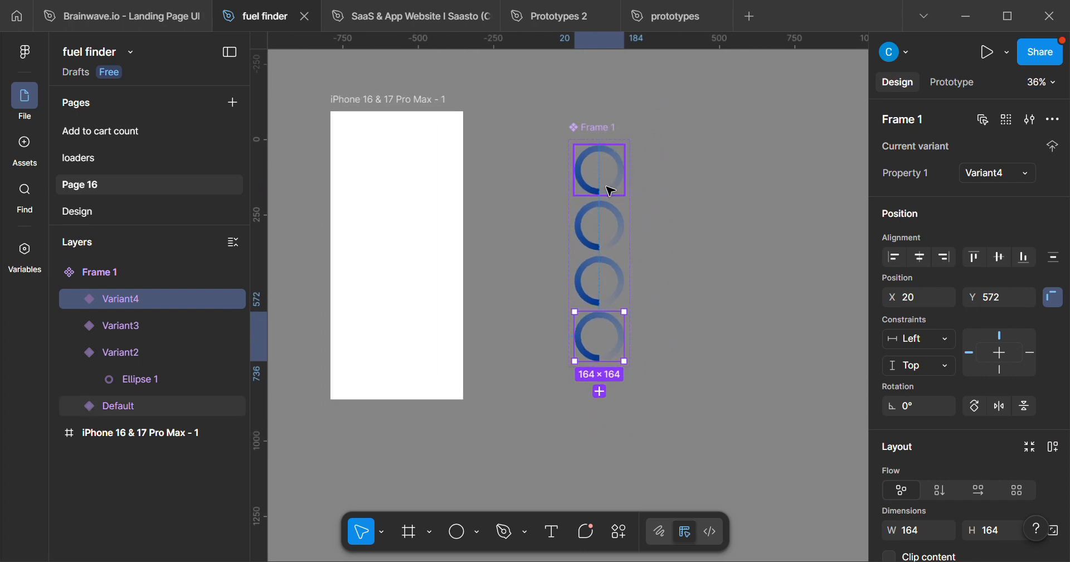
scroll(611, 193, "up", 5)
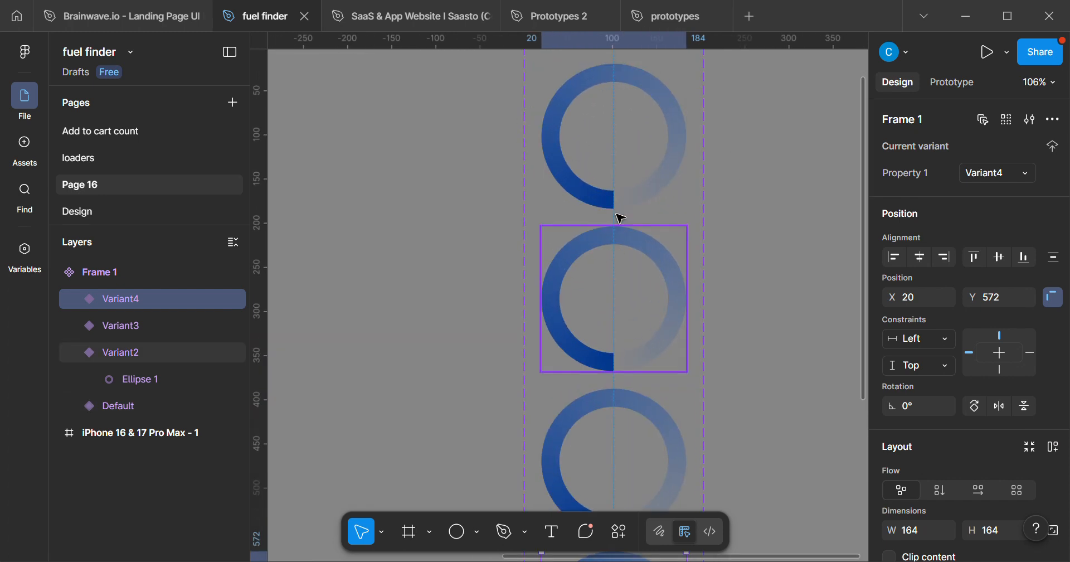
scroll(621, 363, "down", 2)
scroll(620, 363, "up", 5)
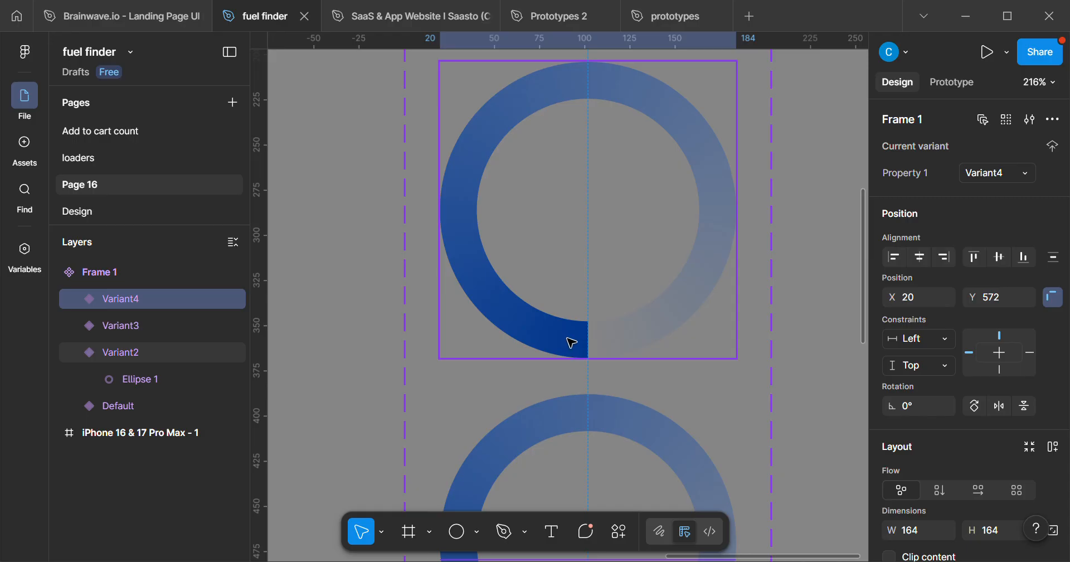
scroll(569, 343, "up", 3)
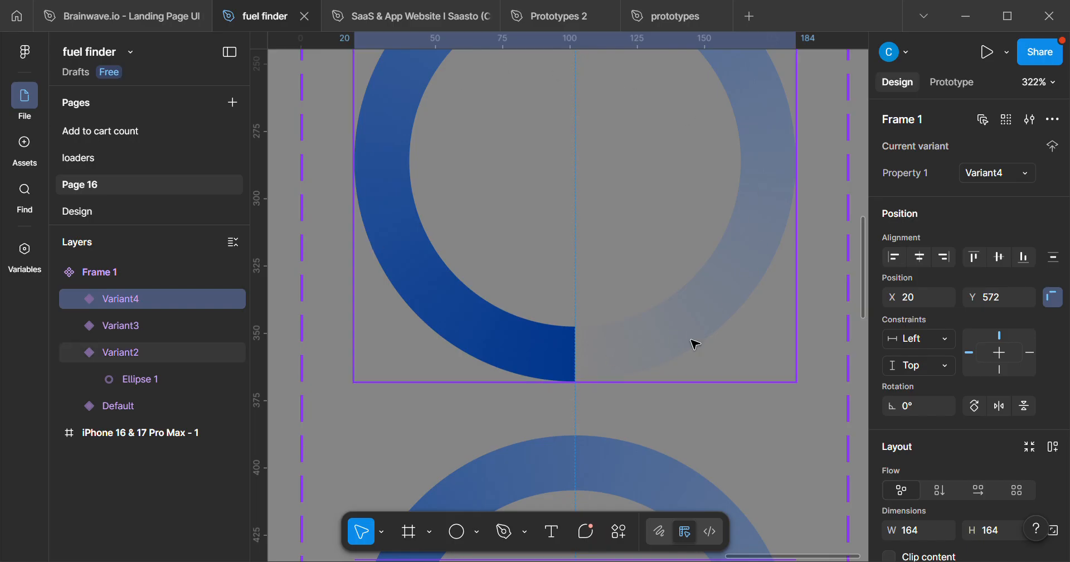
scroll(503, 330, "down", 5)
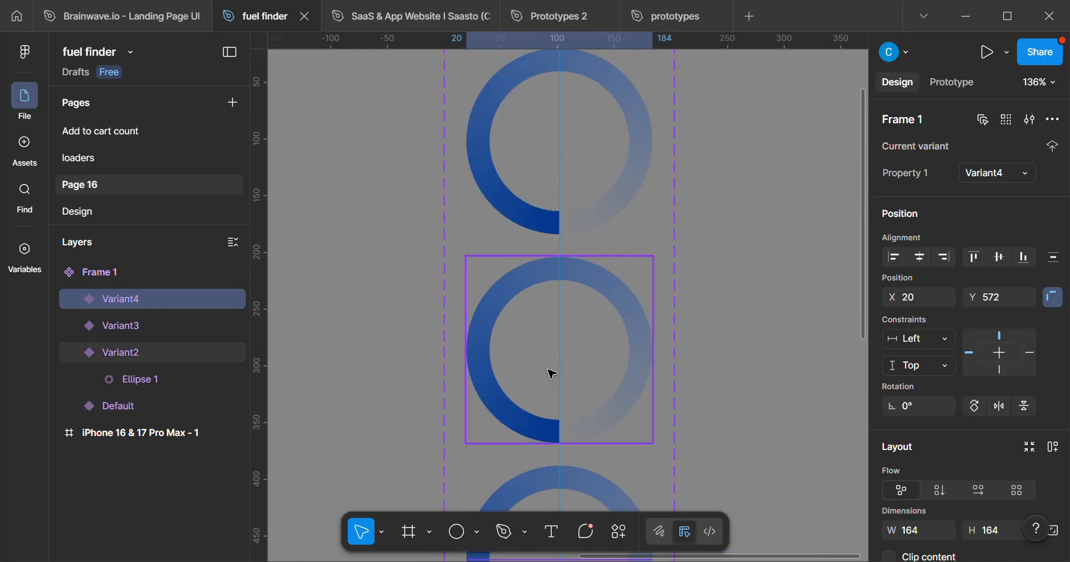
Undo the recent edits until the variants are gone and only the single ring component remains.
scroll(553, 371, "down", 3)
left_click_drag(556, 362, 561, 233)
scroll(557, 373, "down", 5)
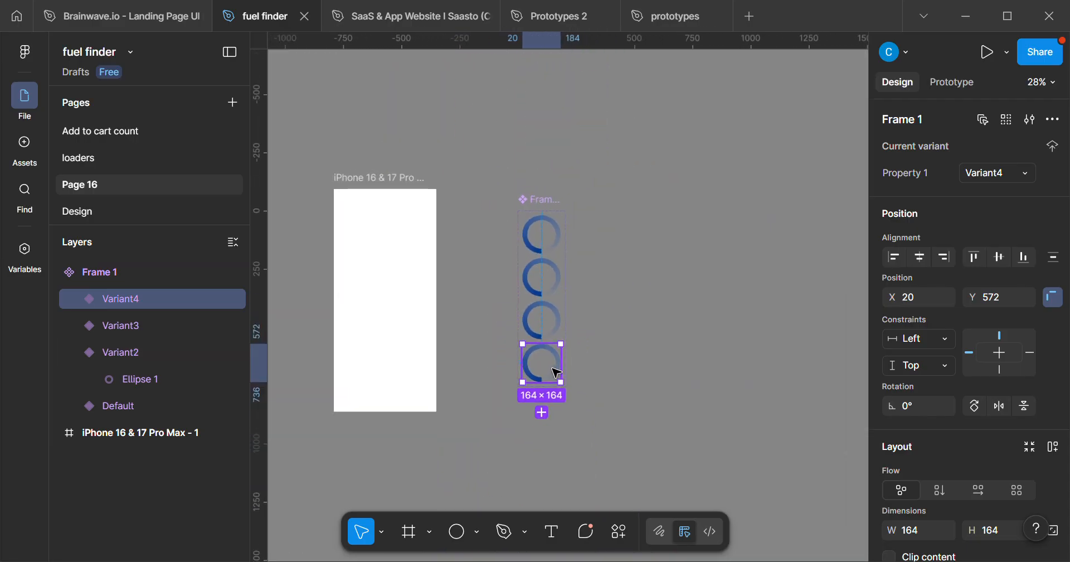
key("ctrl+z")
key("ctrl+z")
key("ctrl+z")
key("ctrl+z")
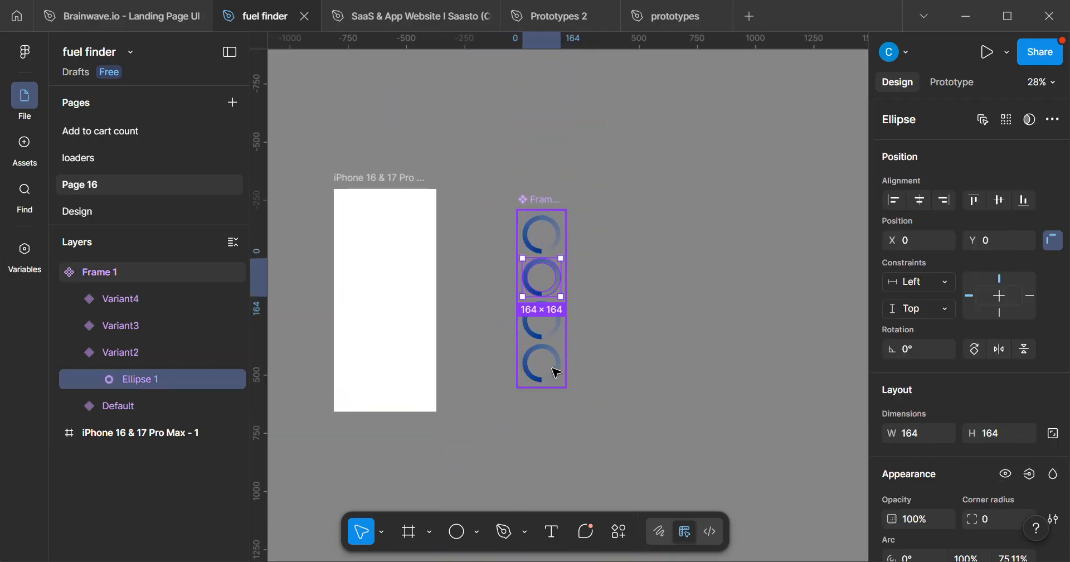
key("ctrl+z")
key("ctrl+z")
key("ctrl+z")
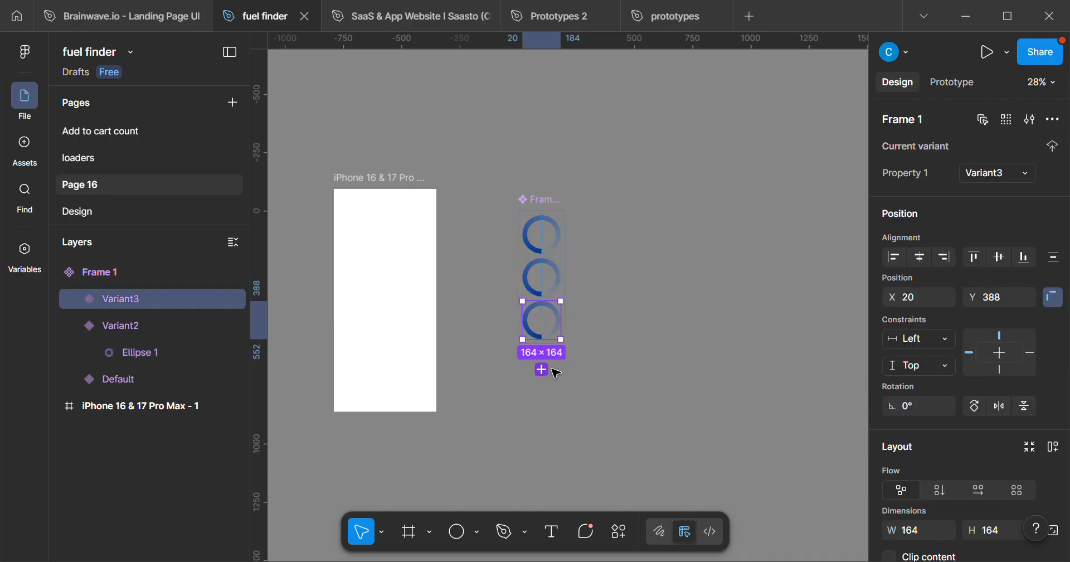
scroll(537, 205, "up", 10)
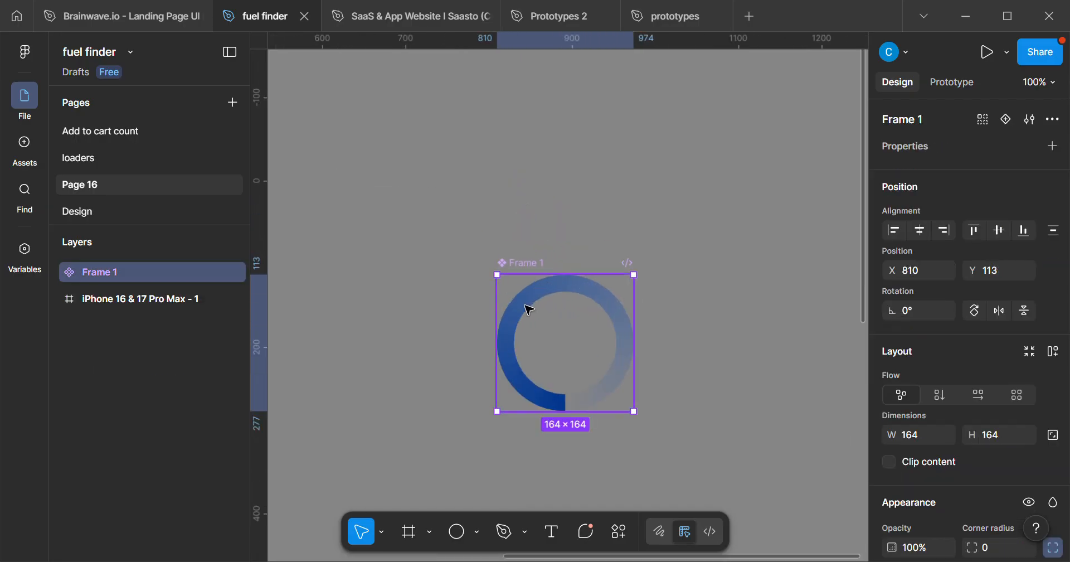
Flip the ring component horizontally so its dark gradient end lies on the opposite side of the gap.
scroll(575, 379, "down", 5)
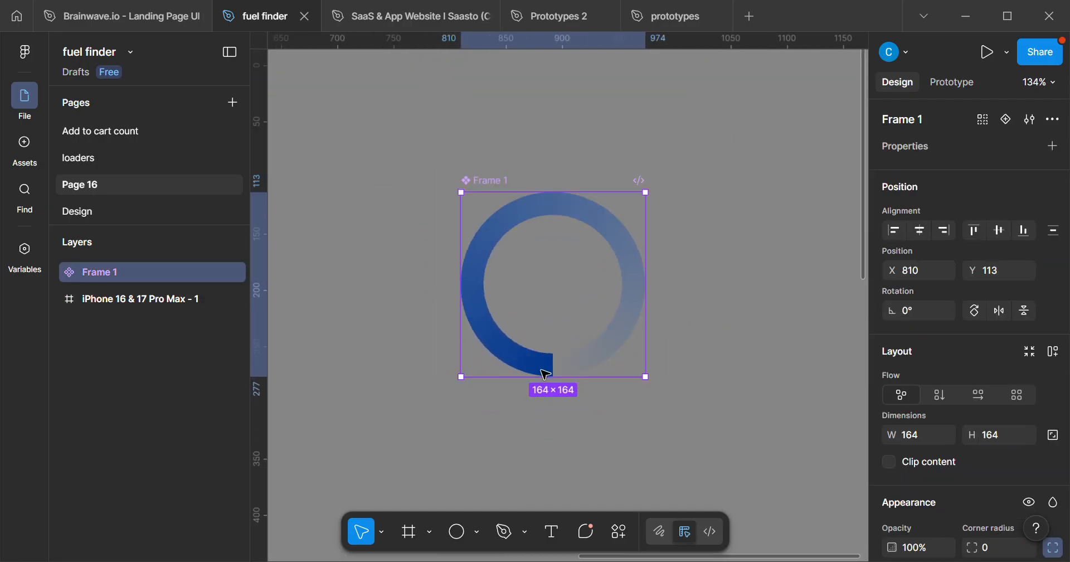
left_click(997, 310)
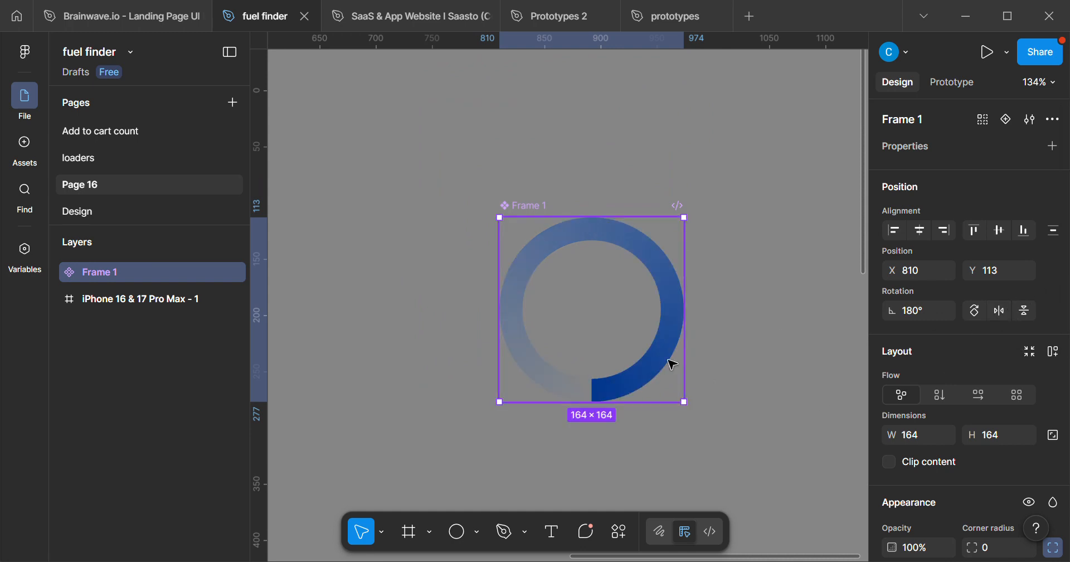
scroll(590, 393, "up", 3)
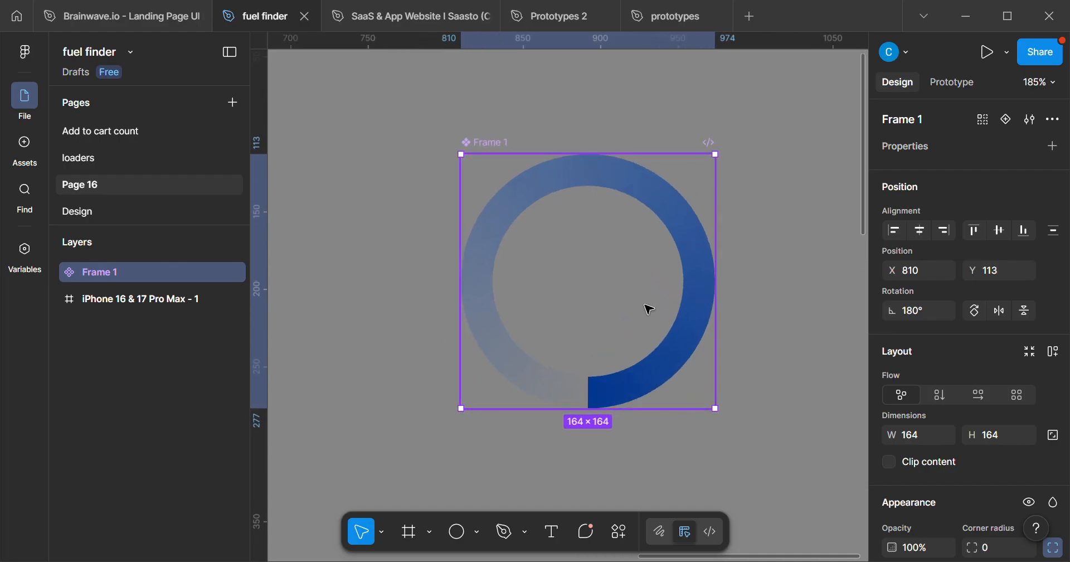
scroll(633, 332, "down", 5)
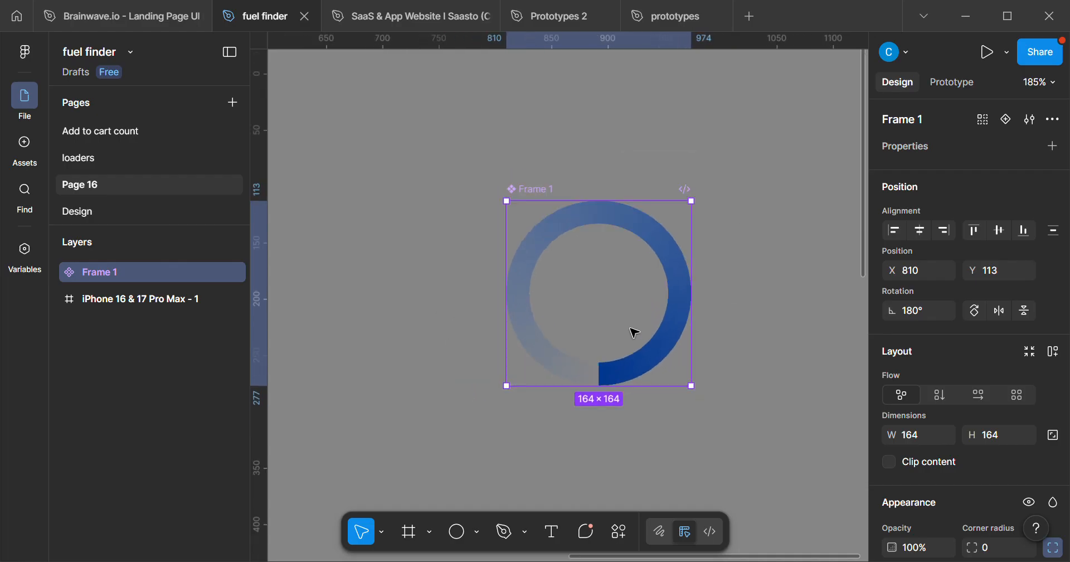
Add three variants to the flipped ring component to make a four-variant set.
left_click(1005, 119)
scroll(797, 261, "down", 5)
left_click_drag(722, 349, 670, 205)
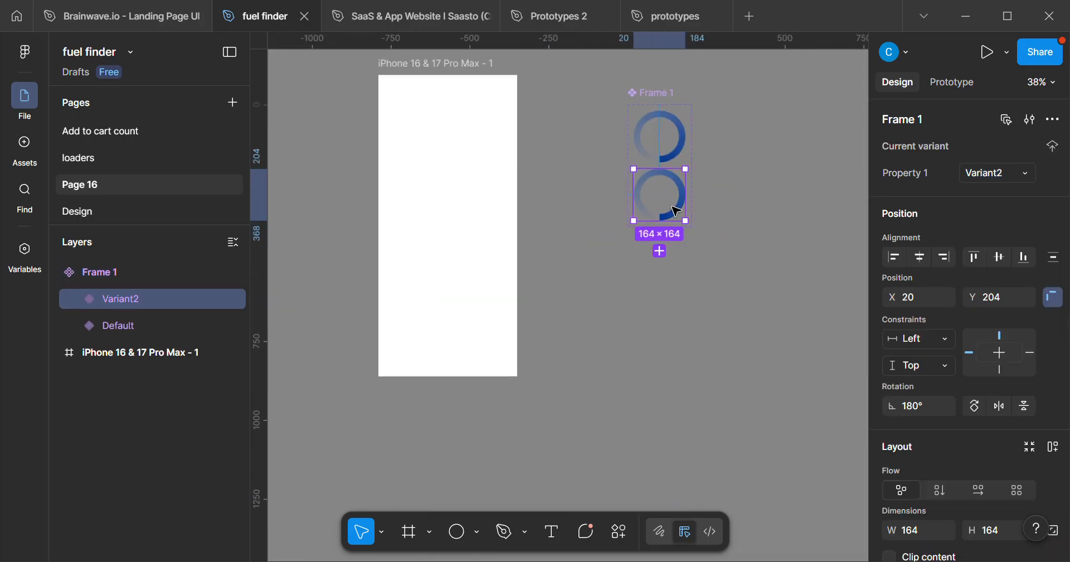
left_click(660, 251)
left_click(660, 308)
Select the ellipse nested inside the second ring variant rather than the variant frame.
scroll(676, 223, "up", 6)
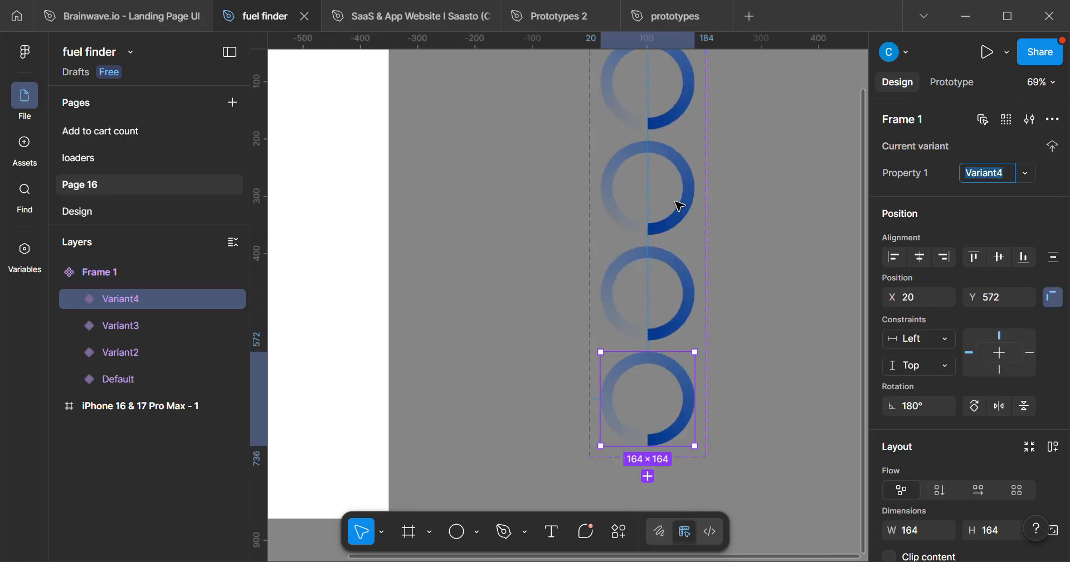
scroll(675, 273, "up", 4)
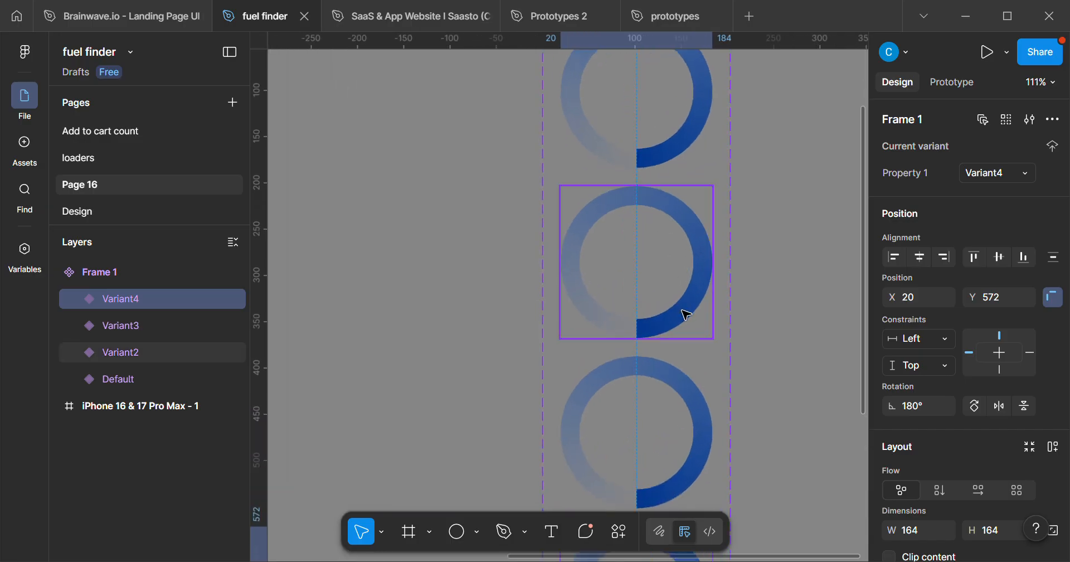
left_click(686, 315)
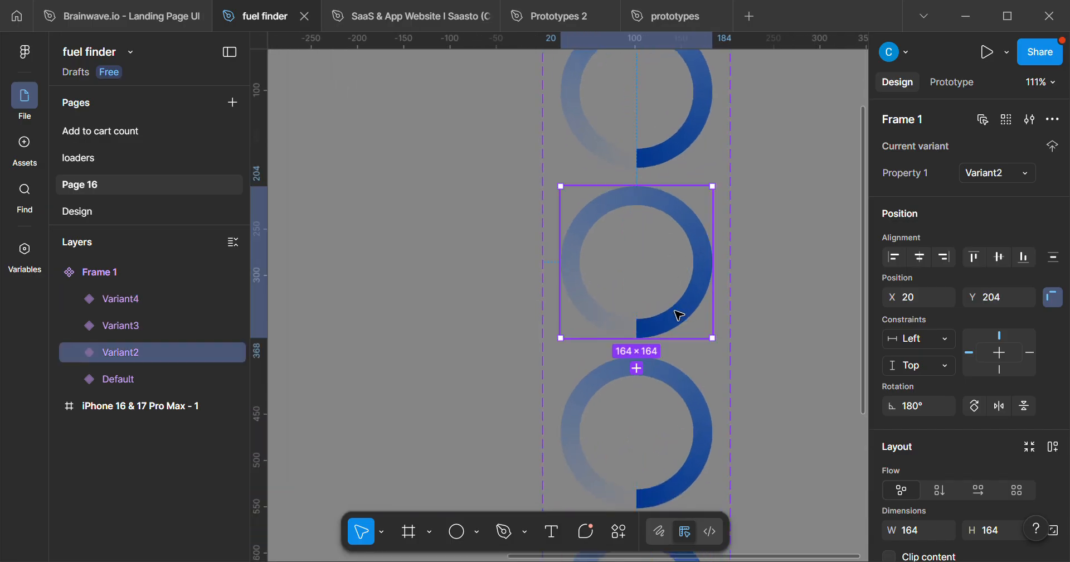
left_click(75, 353)
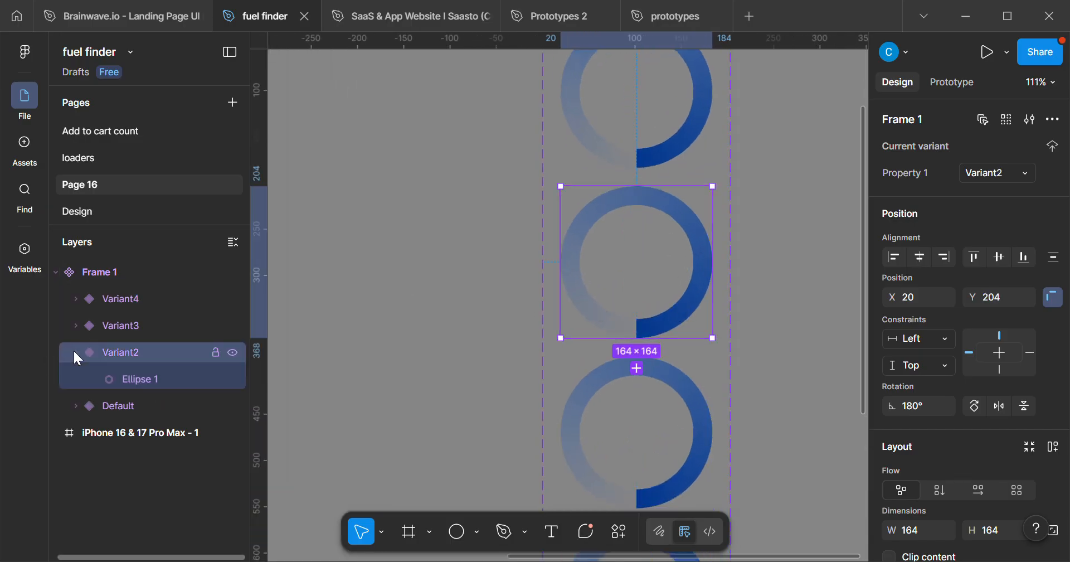
left_click(142, 379)
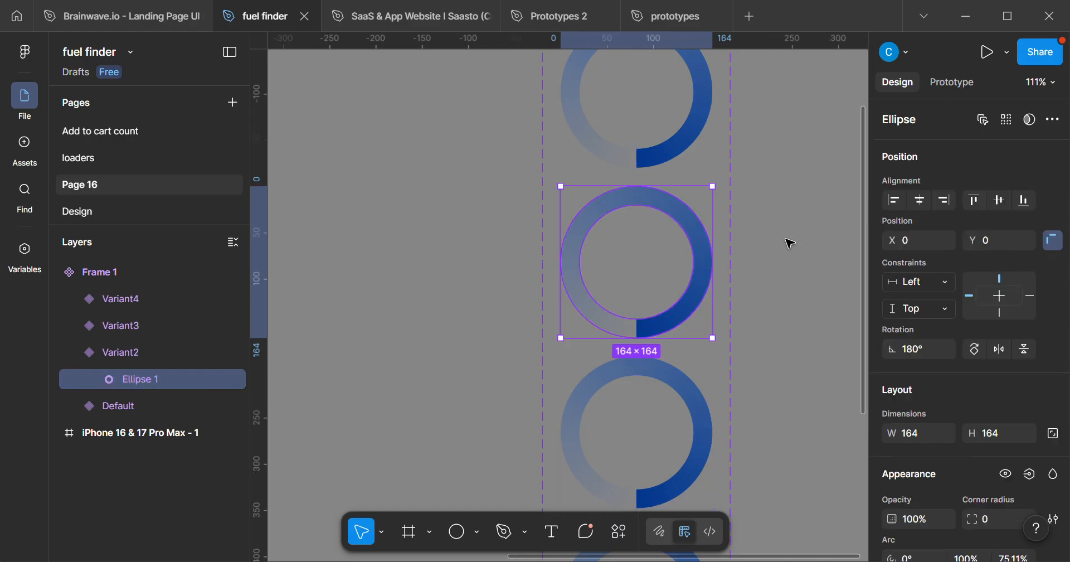
left_click(732, 261)
left_click(647, 277)
scroll(638, 278, "up", 3)
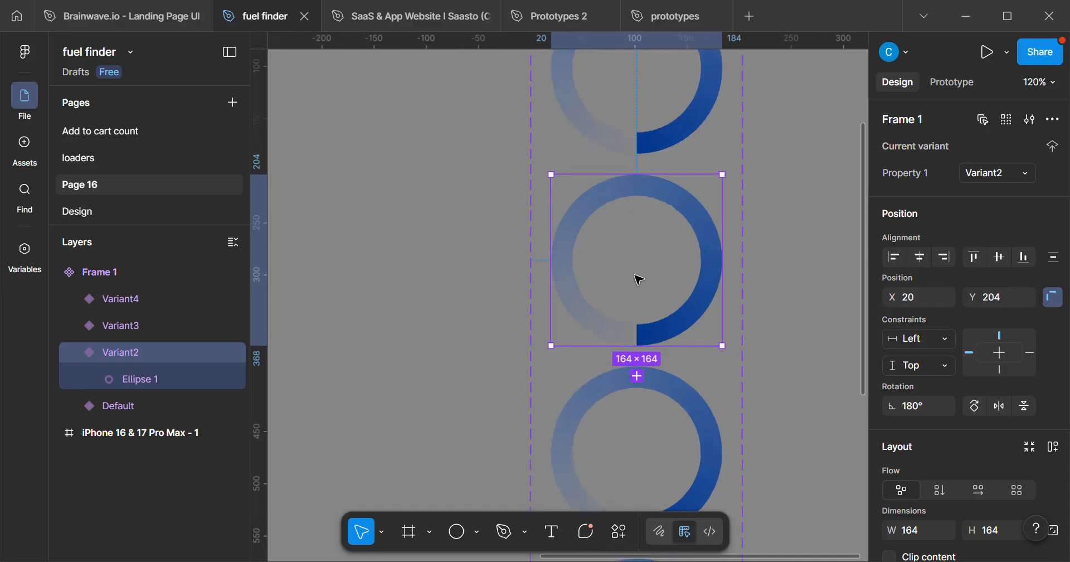
key("Return")
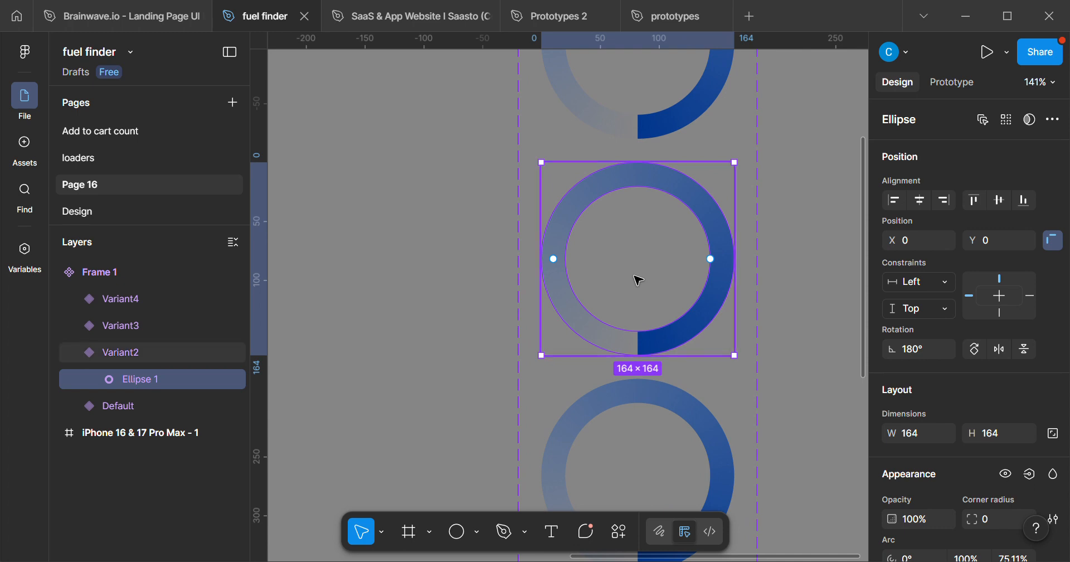
left_click(813, 307)
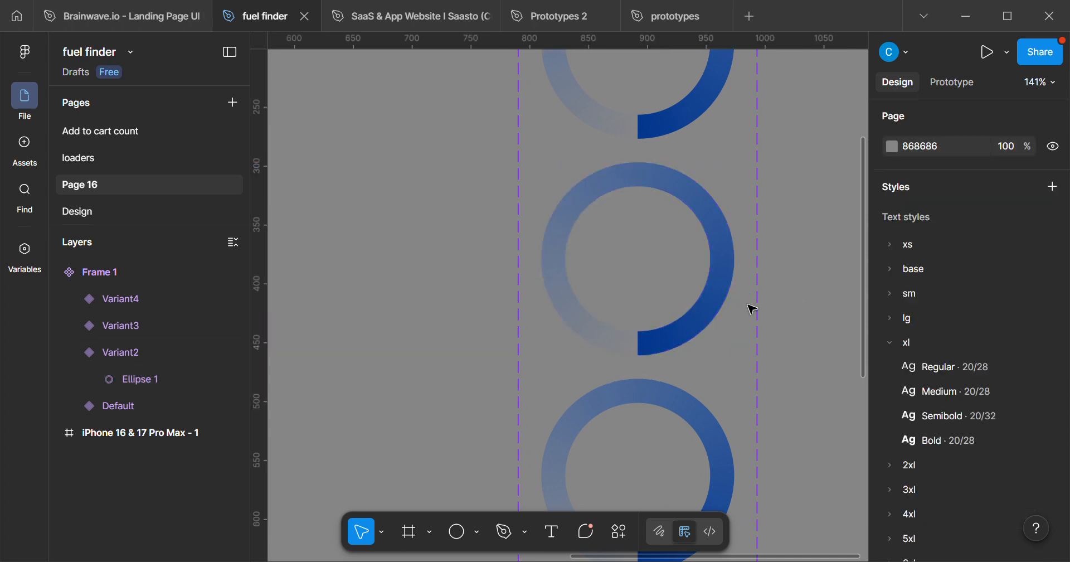
left_click(689, 299)
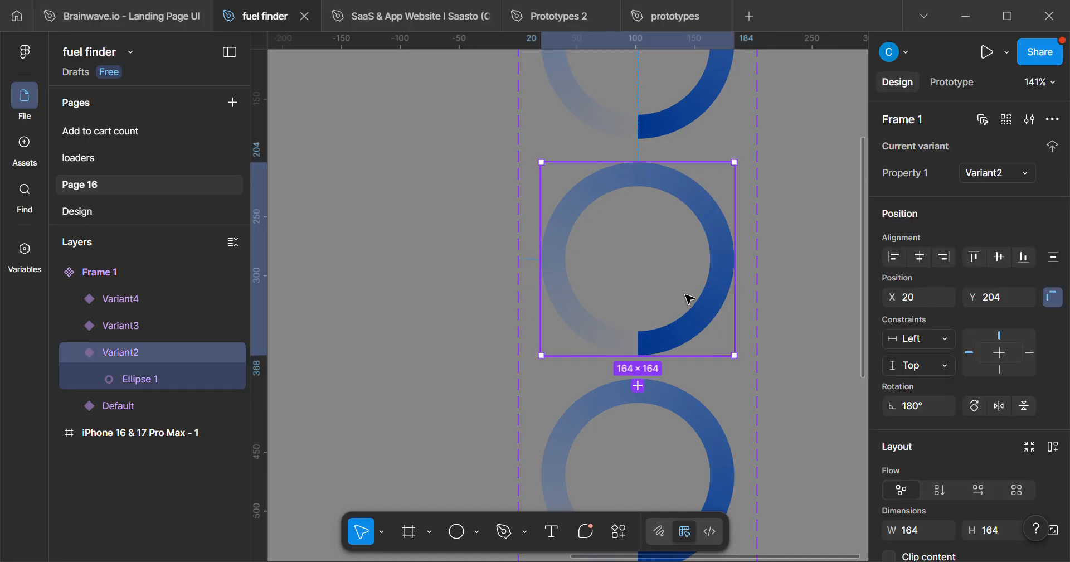
double_click(689, 299)
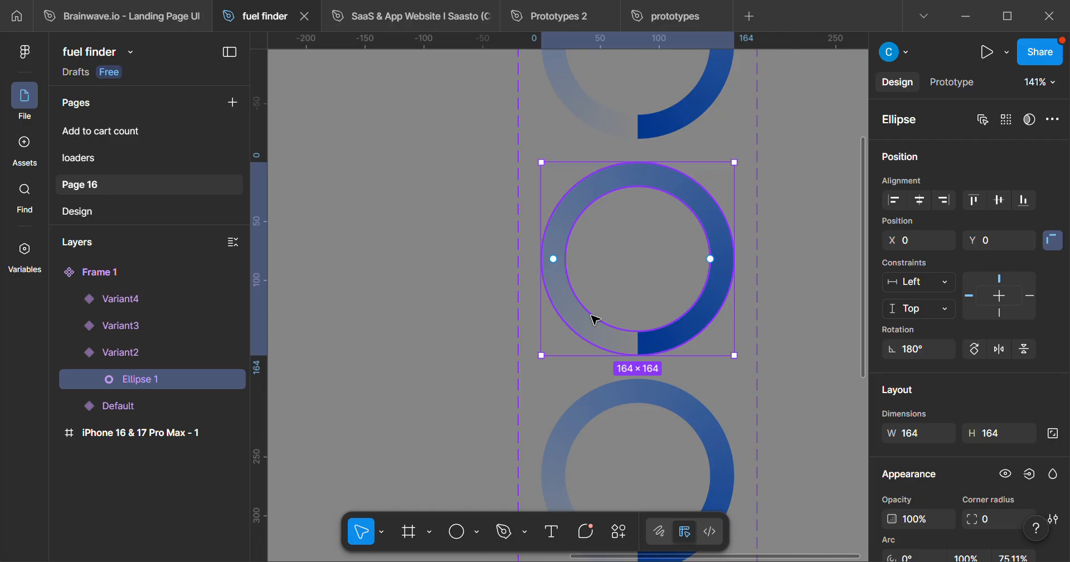
Try rotating the second variant's ellipse freehand to about 167°, and undo the rotation.
scroll(594, 334, "down", 5)
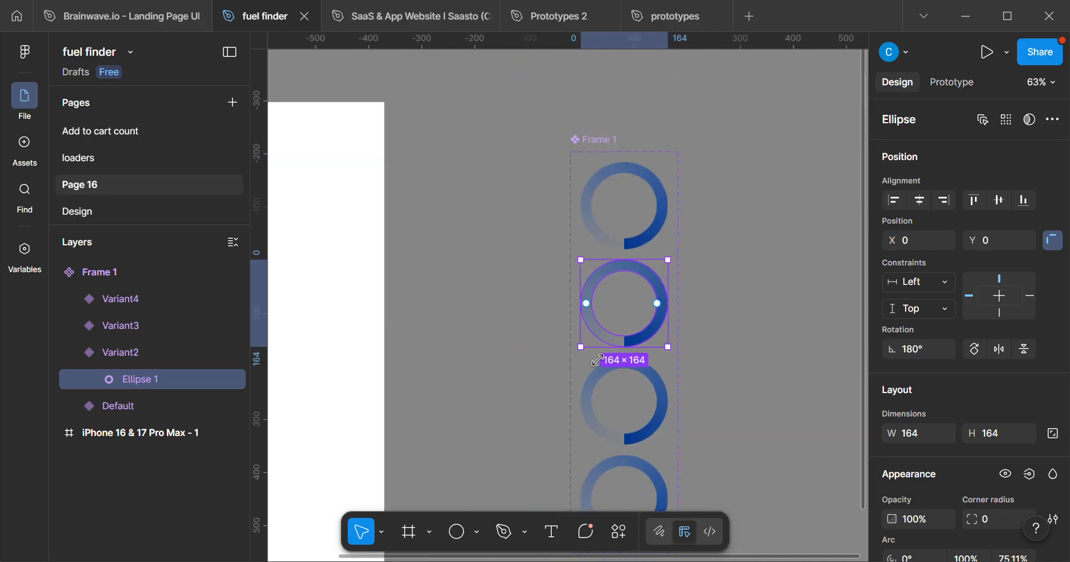
scroll(633, 292, "up", 5)
scroll(739, 439, "up", 1)
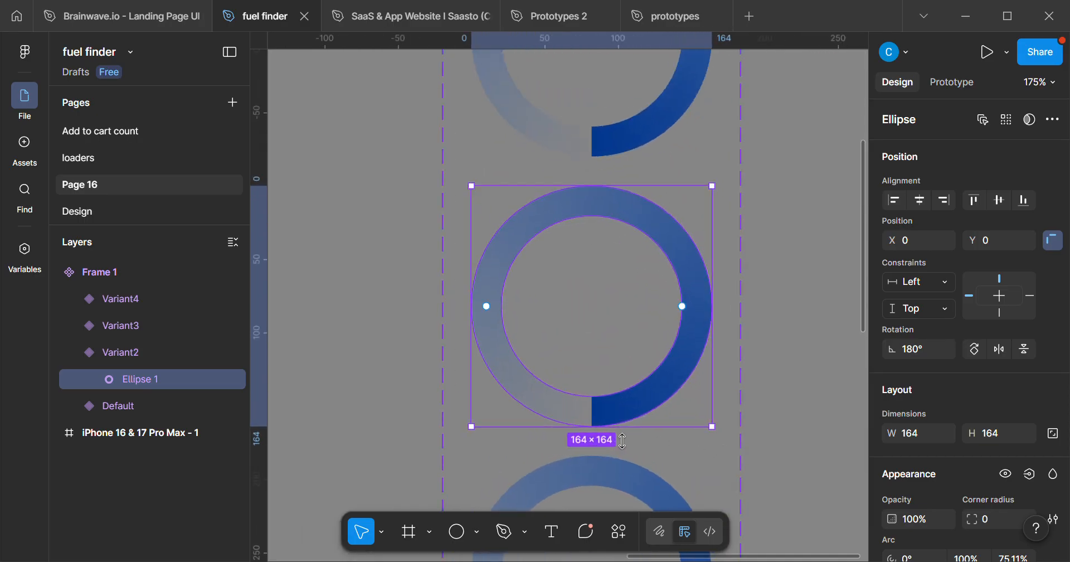
left_click_drag(621, 441, 635, 418)
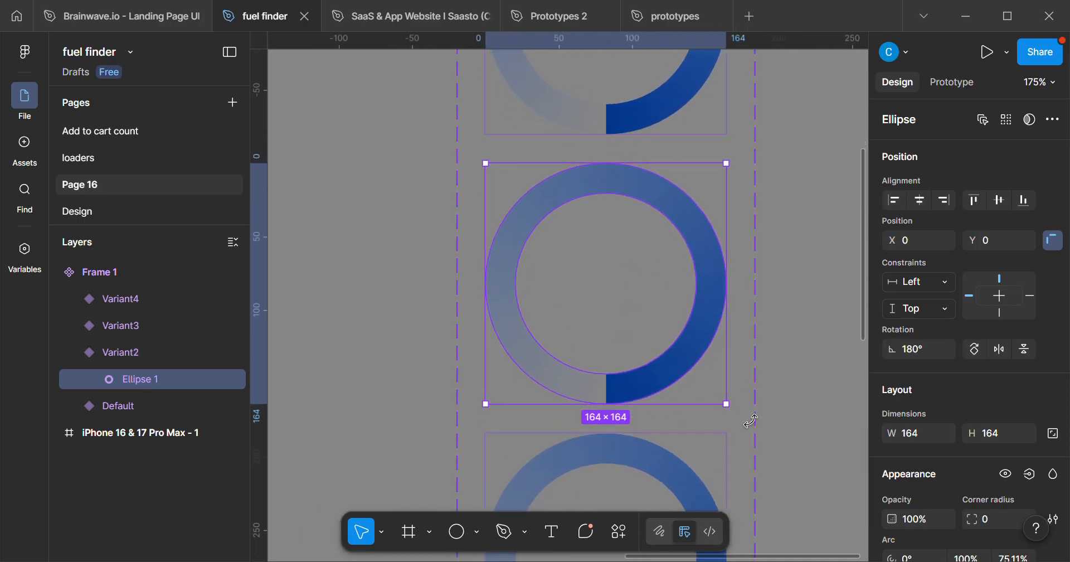
left_click_drag(736, 412, 677, 429)
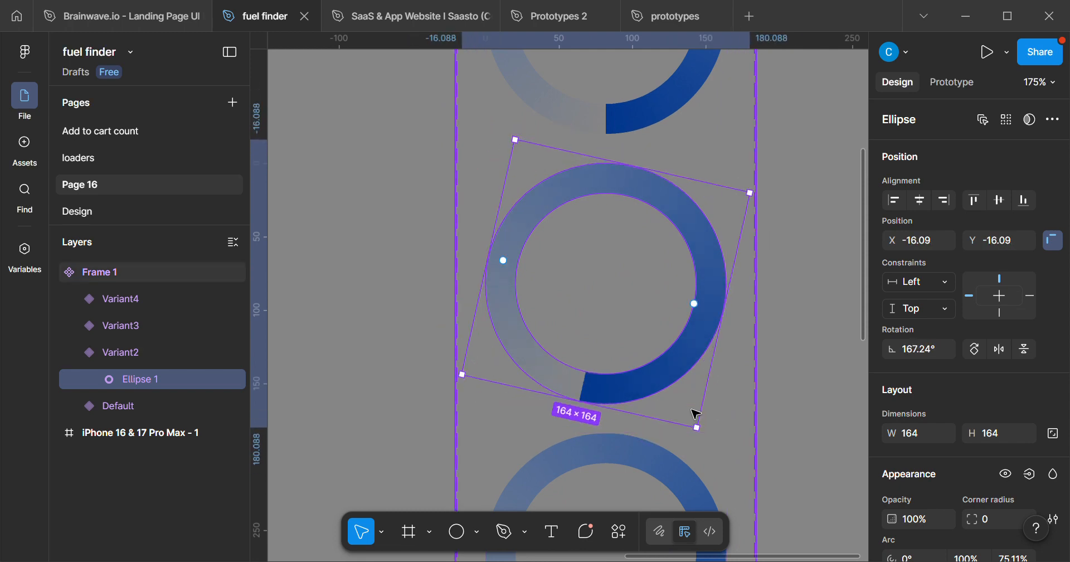
key("ctrl+z")
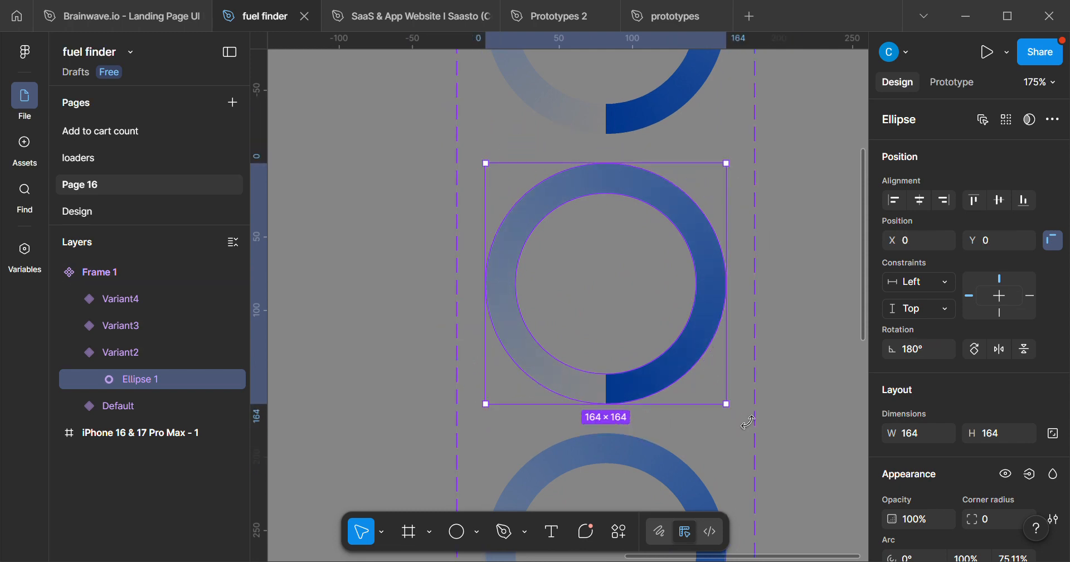
Rotate the second variant's ellipse to 90° so the dark gradient end moves a quarter turn clockwise.
scroll(748, 422, "up", 3)
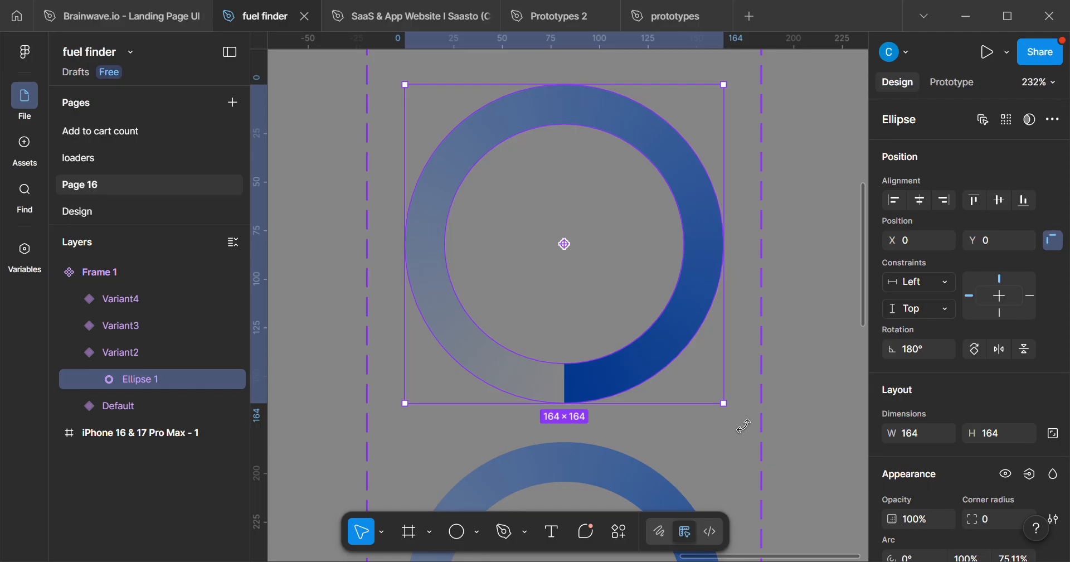
left_click_drag(737, 428, 421, 383)
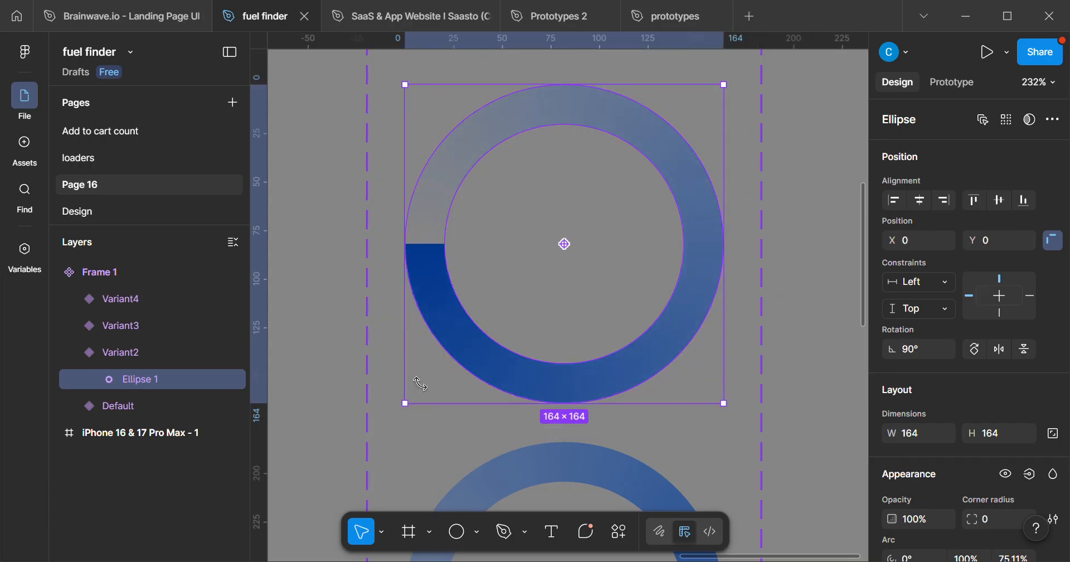
scroll(421, 385, "down", 5)
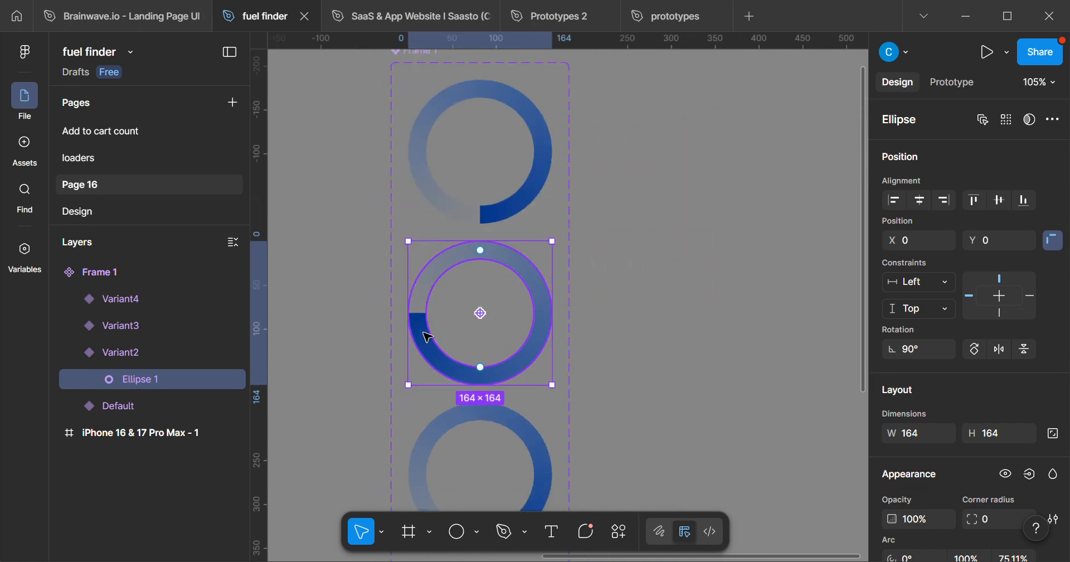
Select the ellipse nested inside the third ring variant and rotate it to 0°.
scroll(432, 337, "down", 3)
left_click_drag(531, 451, 610, 451)
scroll(574, 361, "up", 1)
scroll(586, 431, "up", 1)
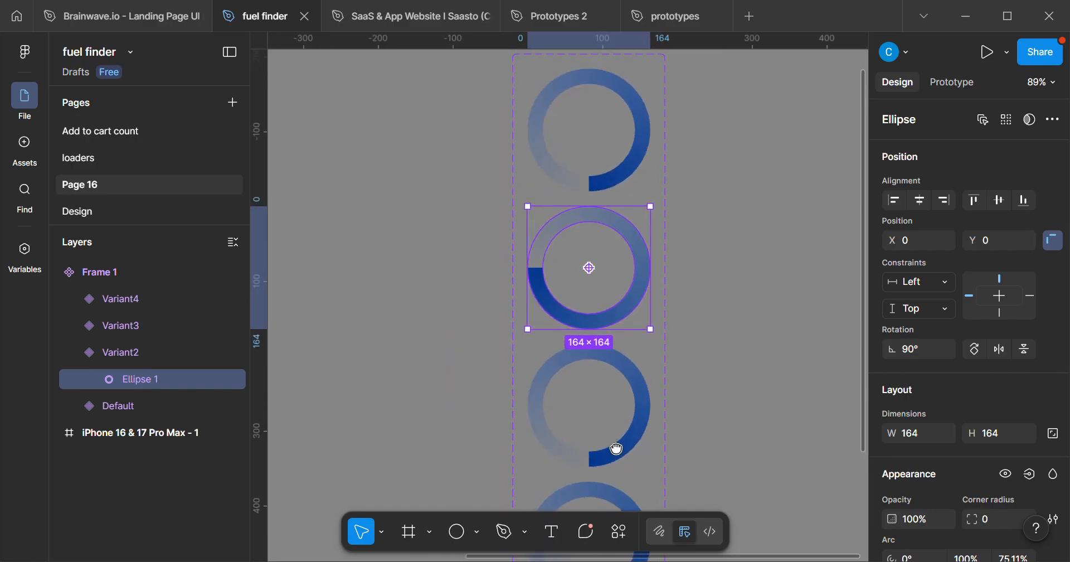
scroll(595, 446, "up", 1)
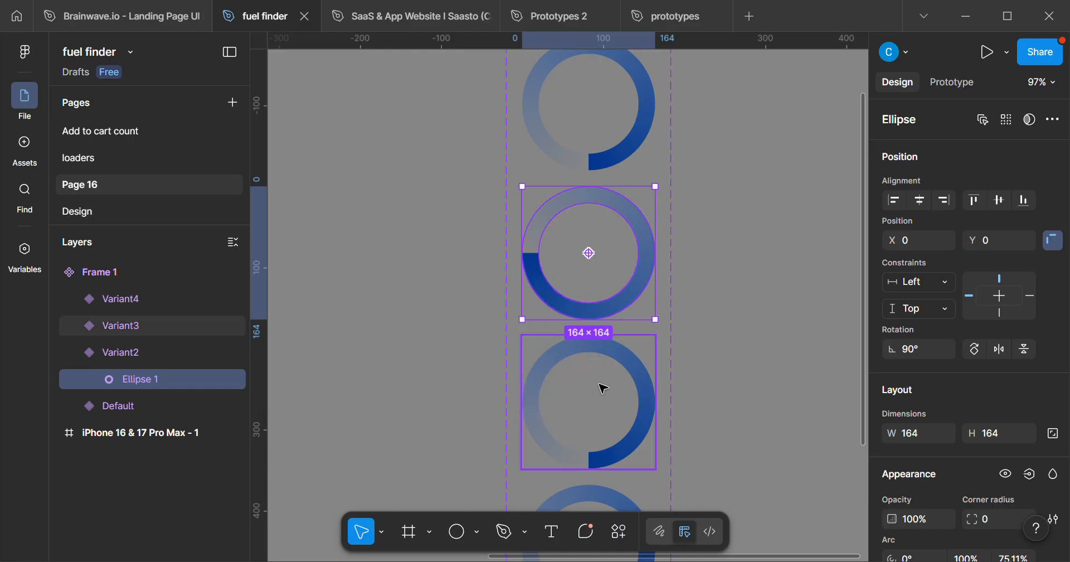
scroll(572, 471, "up", 1)
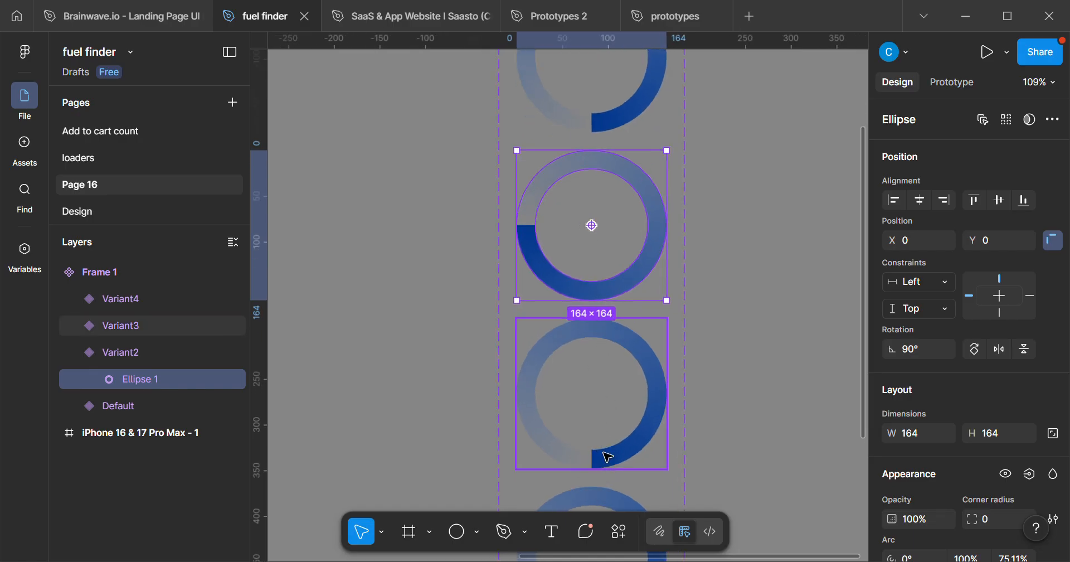
scroll(605, 457, "up", 2)
scroll(608, 417, "down", 2)
scroll(603, 375, "up", 6)
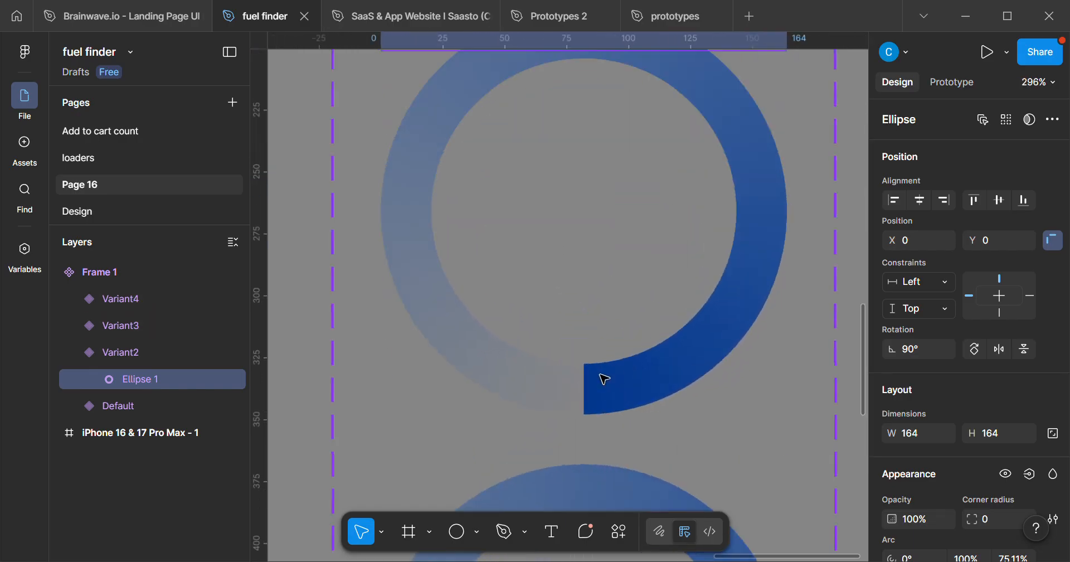
left_click(613, 429)
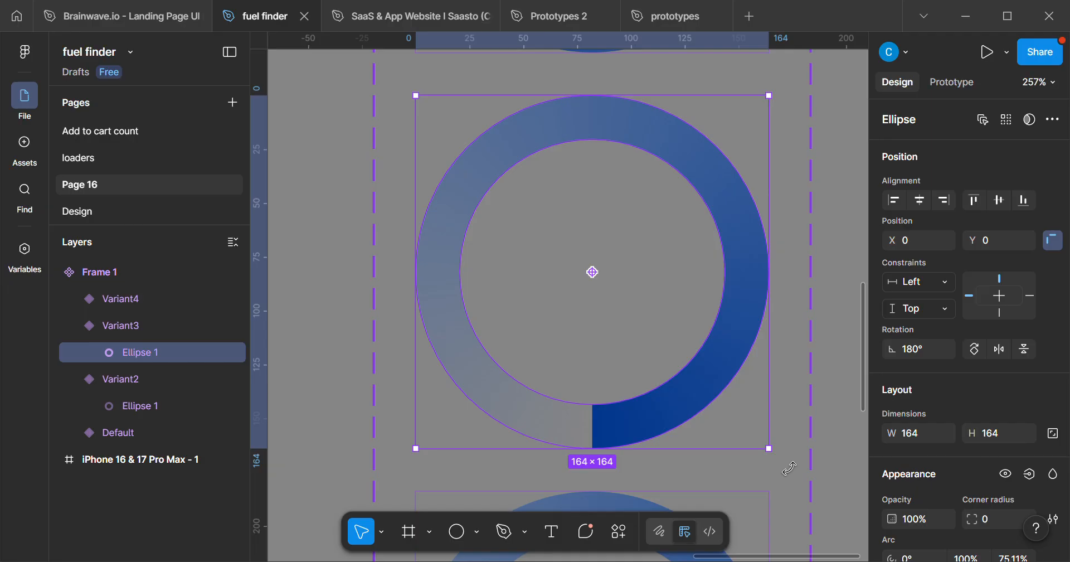
left_click_drag(789, 468, 541, 236)
Select the ellipse nested inside the fourth ring variant, rotate it to -90°, and clear the selection.
scroll(537, 267, "down", 6)
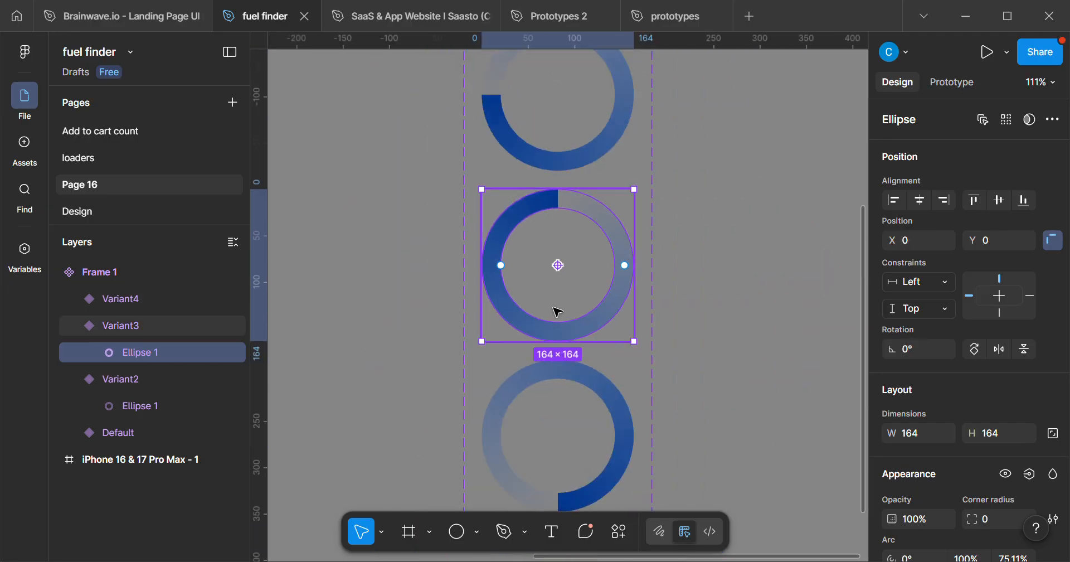
scroll(642, 443, "up", 5)
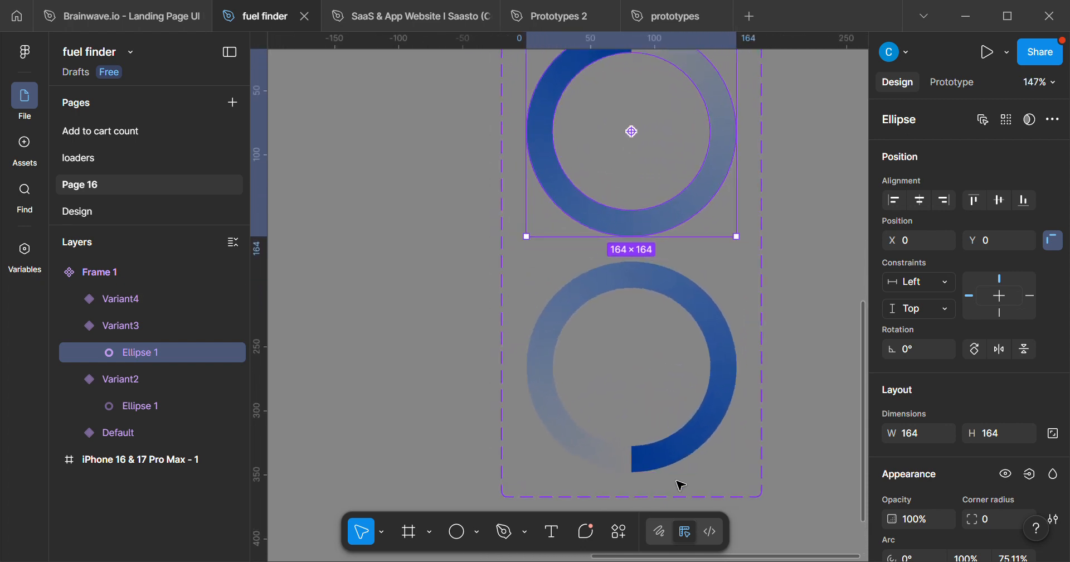
scroll(670, 456, "up", 2)
left_click(671, 457)
left_click(672, 456)
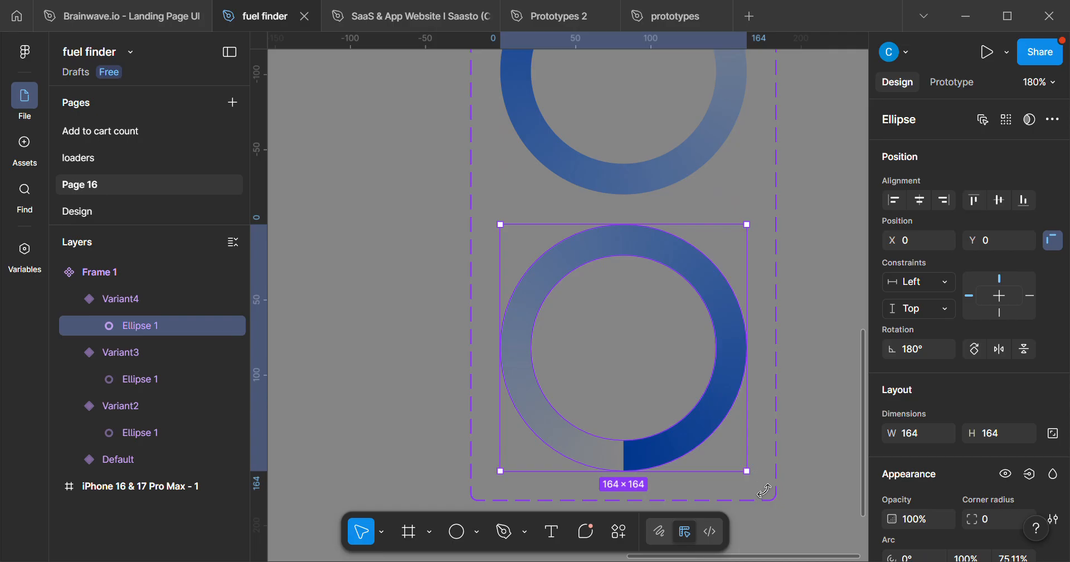
left_click_drag(764, 490, 559, 263)
left_click_drag(631, 290, 656, 334)
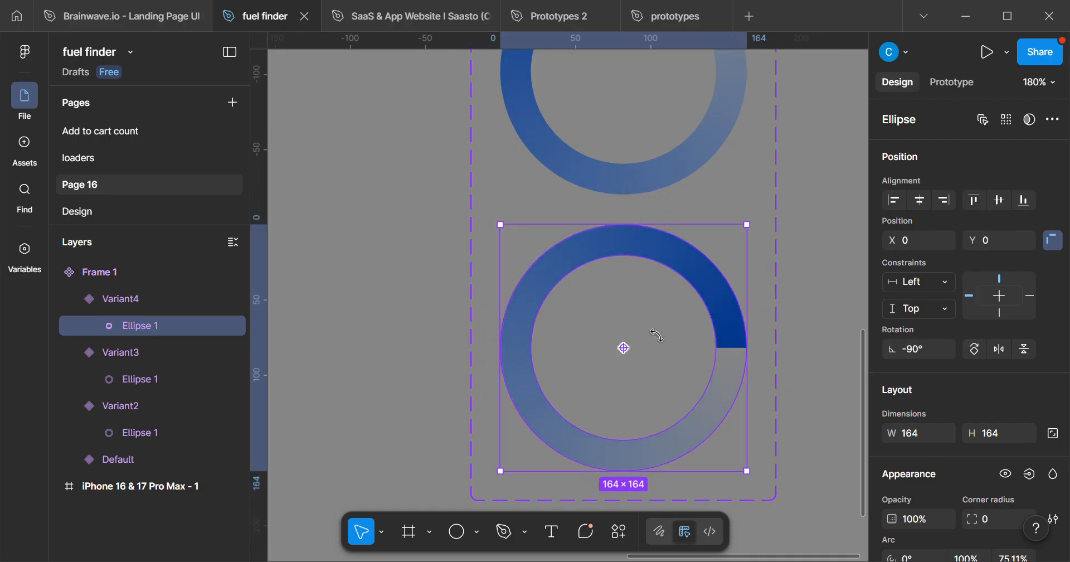
scroll(649, 329, "down", 10)
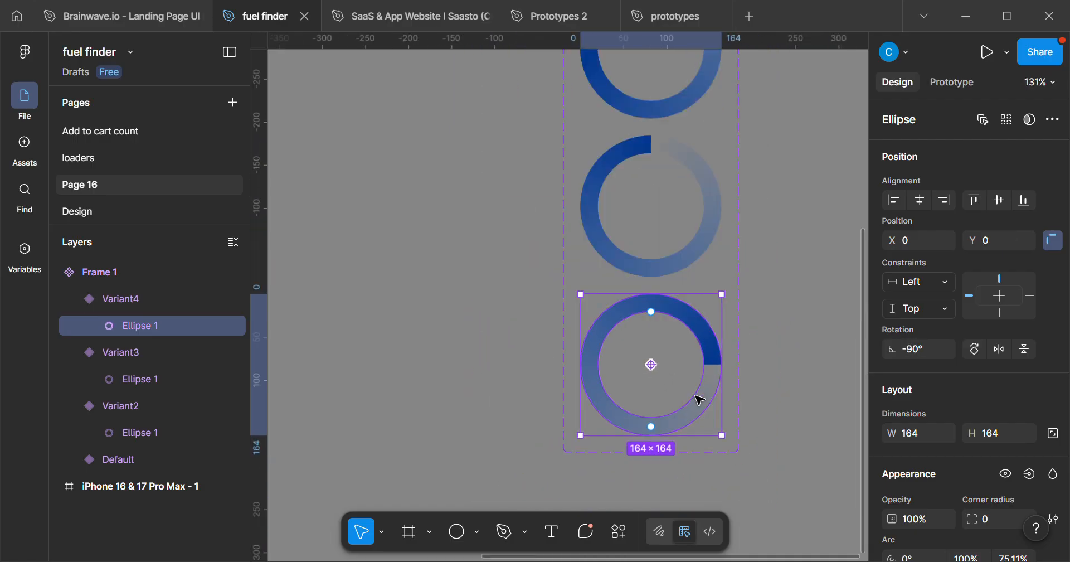
left_click(784, 363)
Select the whole four-variant Frame 1 component set and switch to prototype editing.
scroll(786, 359, "up", 1)
scroll(785, 359, "right", 1)
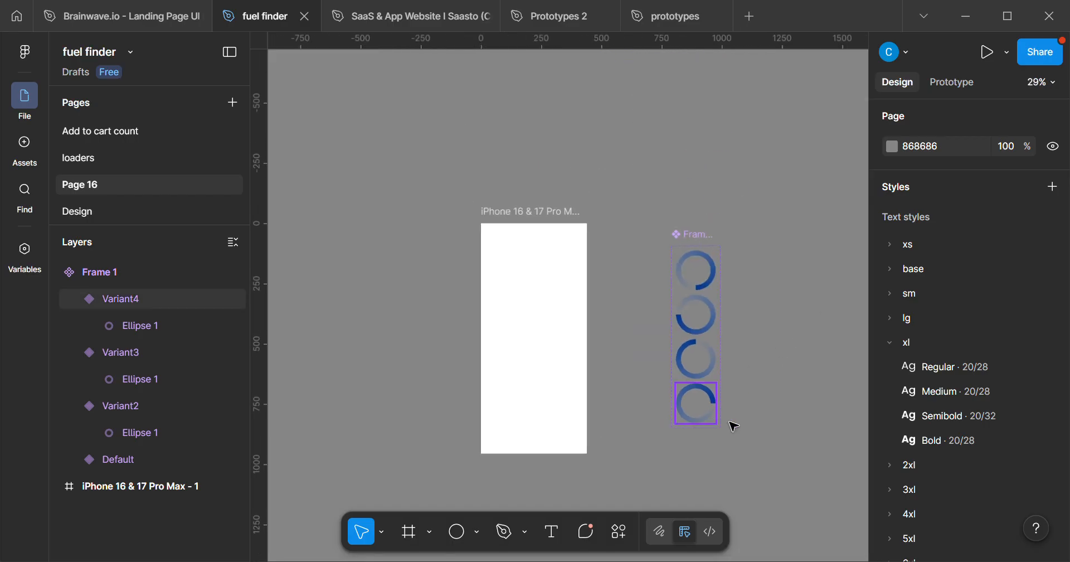
scroll(763, 451, "up", 2)
scroll(562, 303, "up", 1)
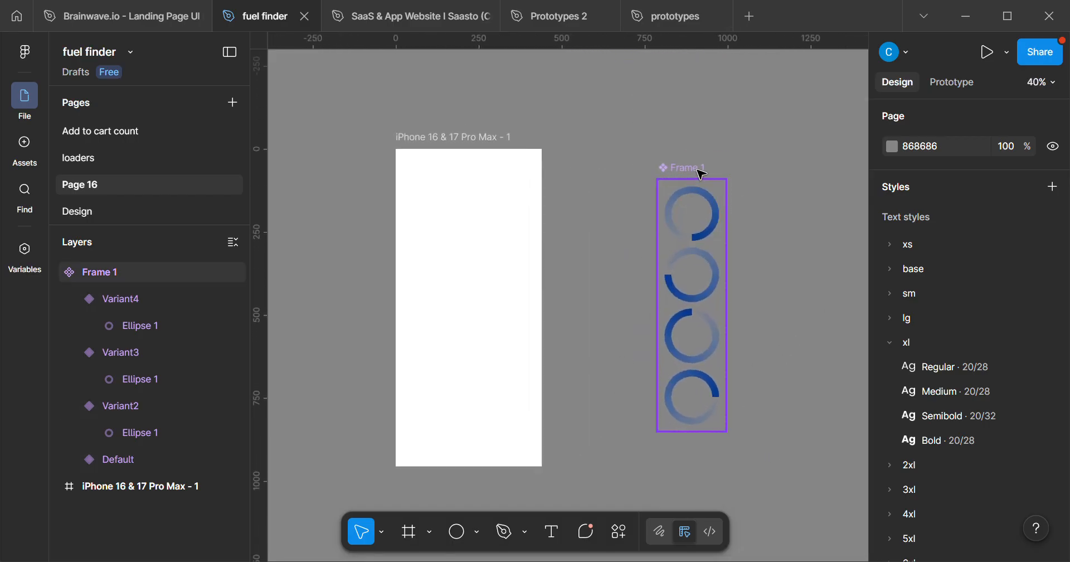
left_click(674, 163)
scroll(697, 251, "up", 2)
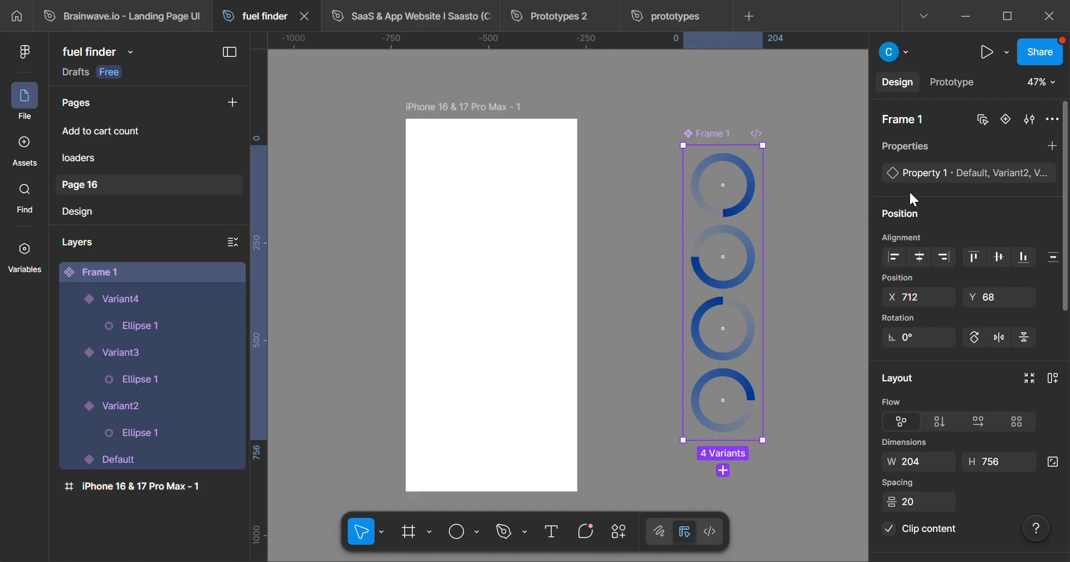
left_click(977, 83)
Add a prototype connection from the Default ring variant to Variant2.
scroll(725, 256, "up", 5)
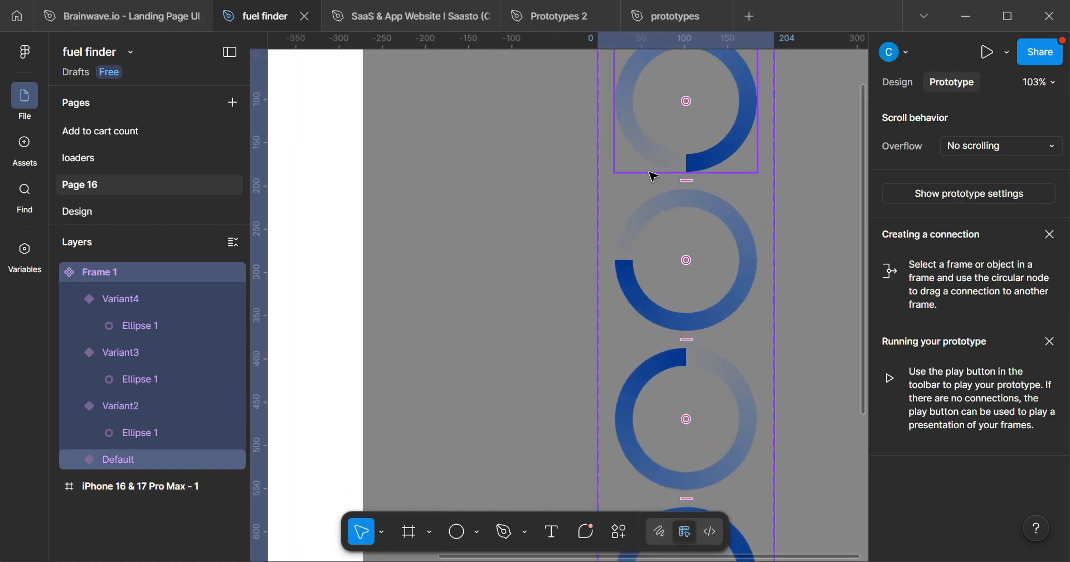
left_click(710, 167)
scroll(705, 299, "down", 5)
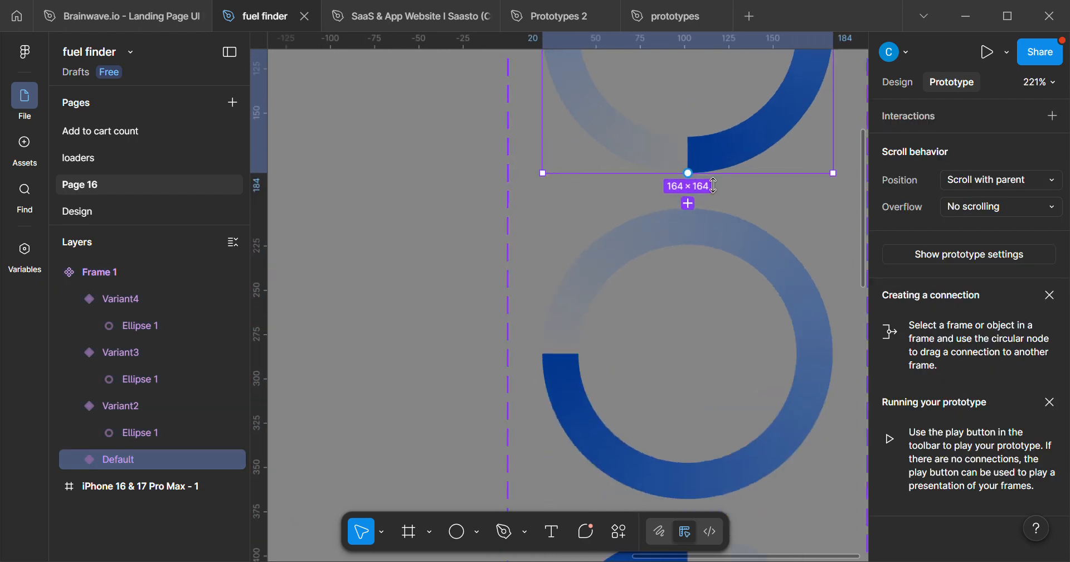
scroll(721, 287, "up", 3)
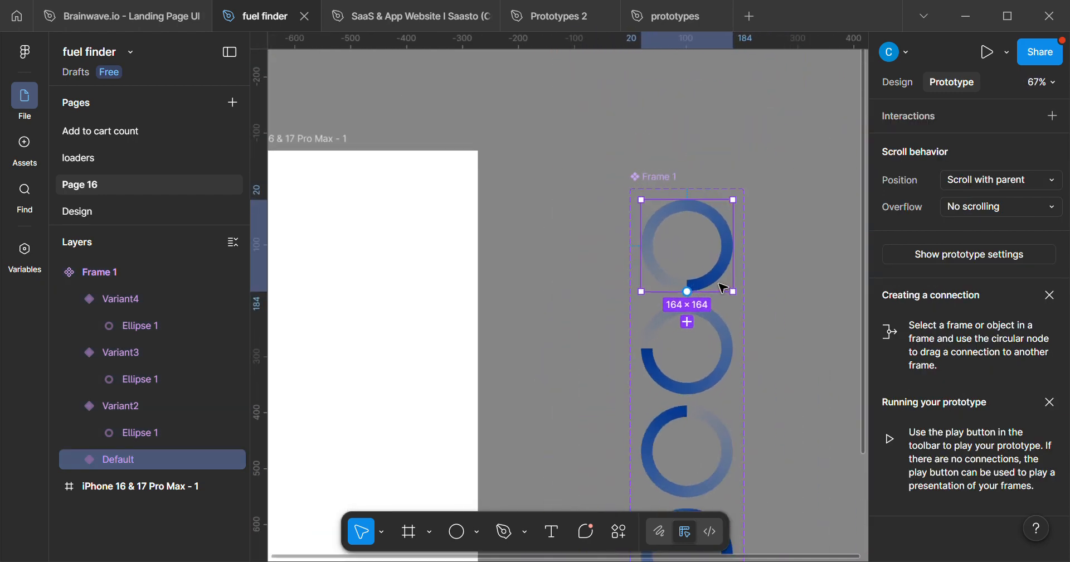
scroll(723, 287, "up", 2)
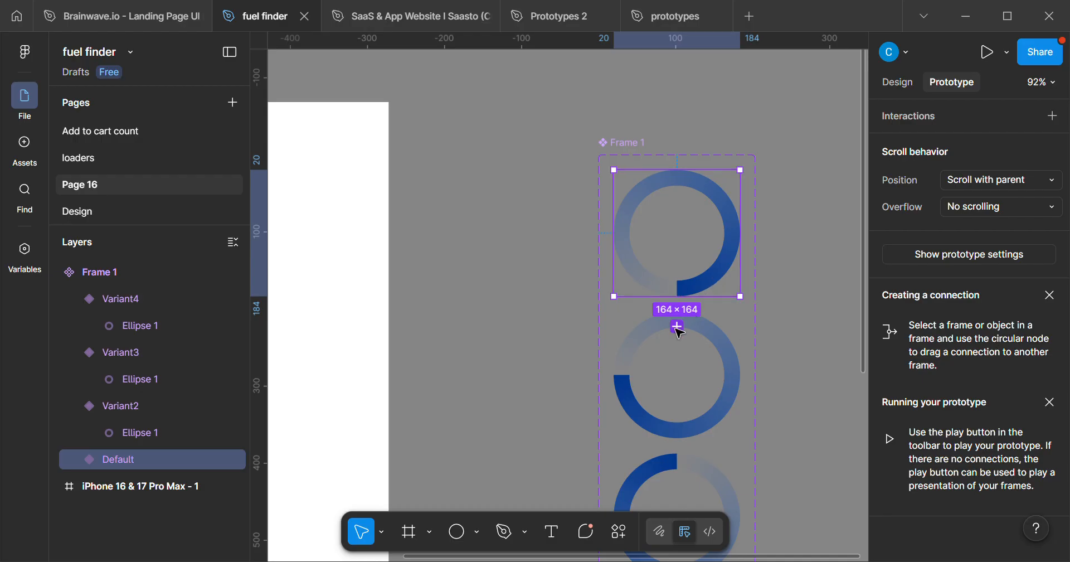
scroll(697, 287, "up", 5)
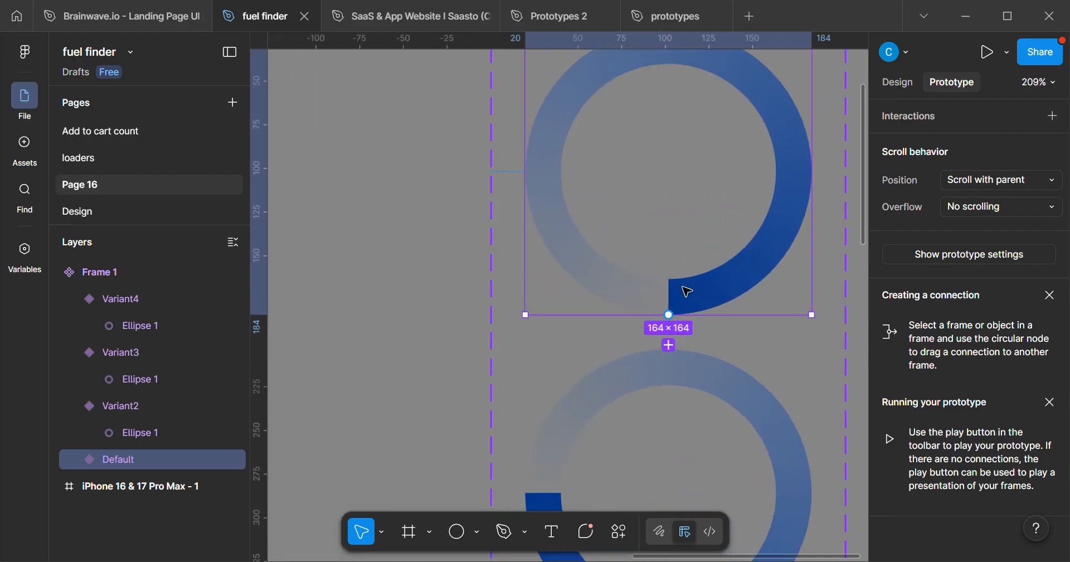
scroll(688, 293, "down", 2)
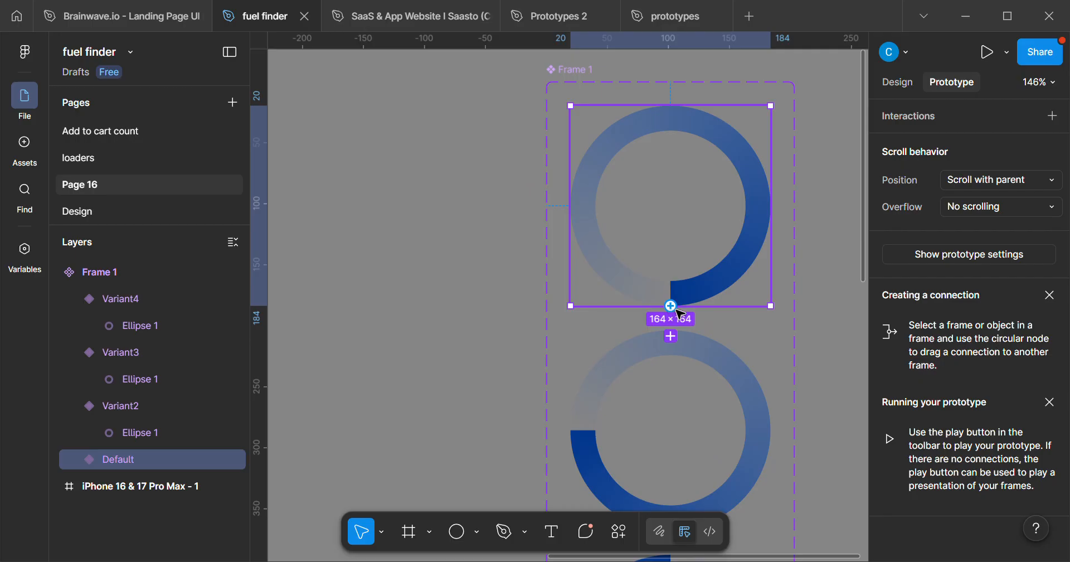
left_click_drag(671, 308, 672, 347)
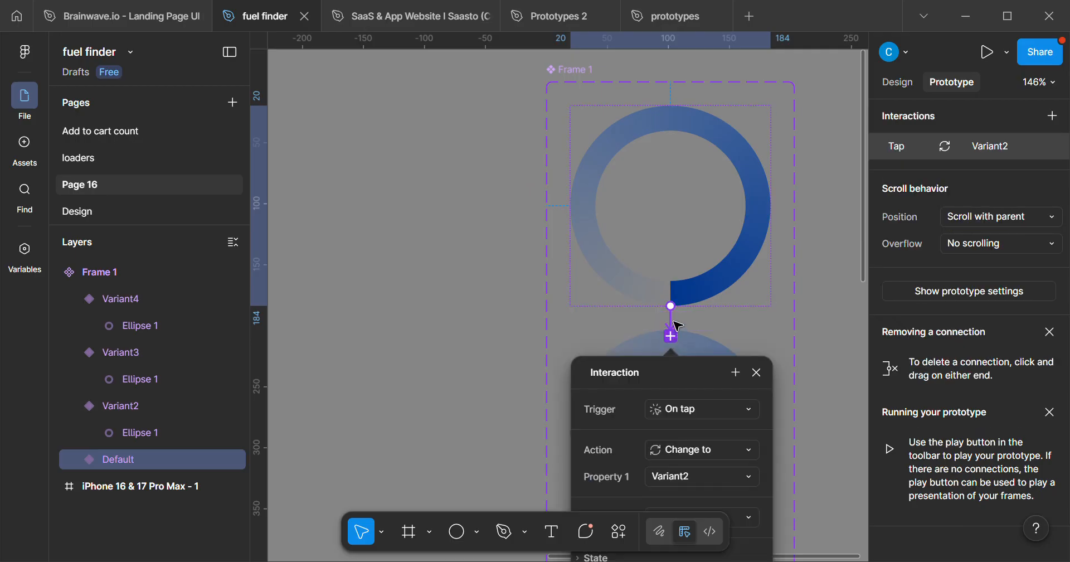
Set the Default-to-Variant2 interaction to trigger After delay with a 1 ms delay.
scroll(674, 334, "up", 10)
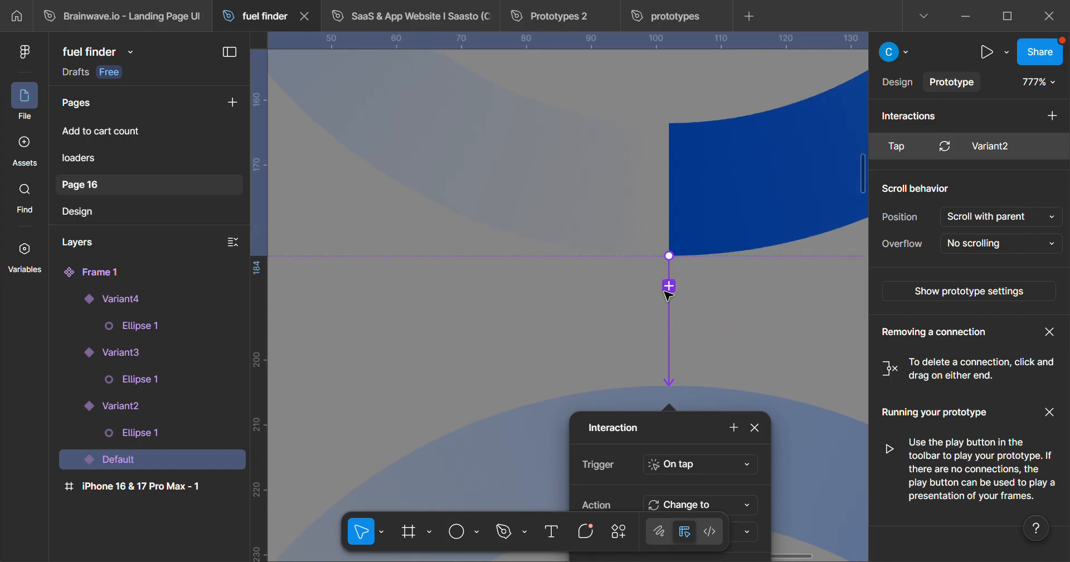
scroll(669, 294, "down", 5)
scroll(677, 323, "down", 4)
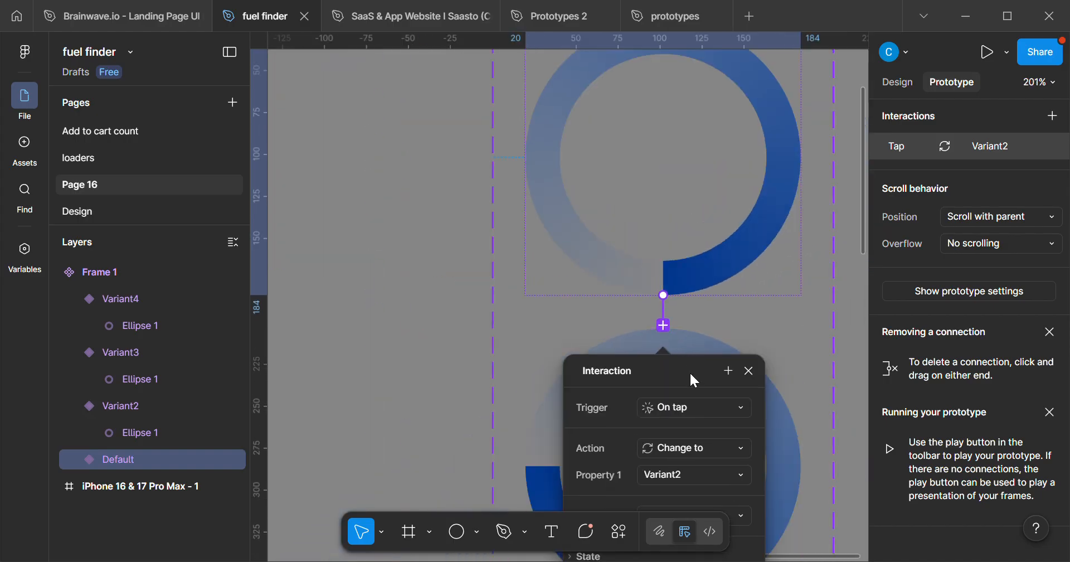
left_click_drag(667, 372, 887, 236)
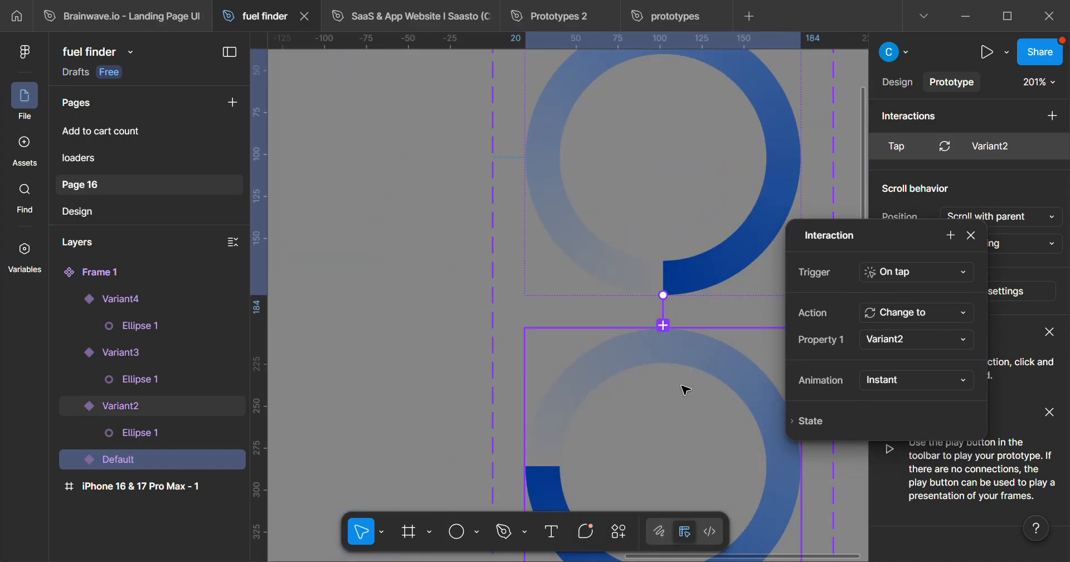
scroll(685, 387, "down", 1)
left_click_drag(686, 386, 631, 288)
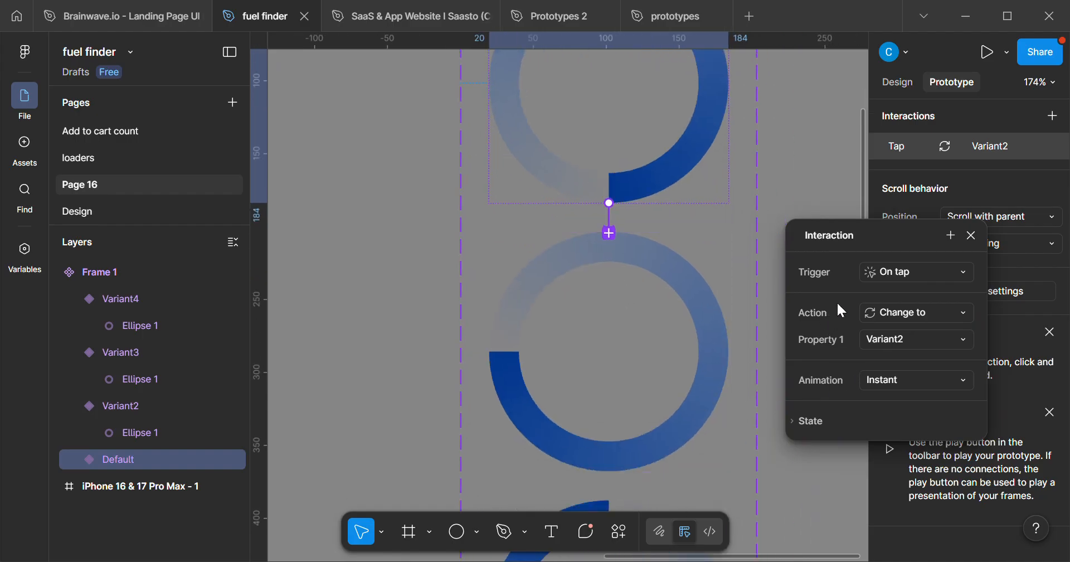
left_click_drag(889, 230, 875, 195)
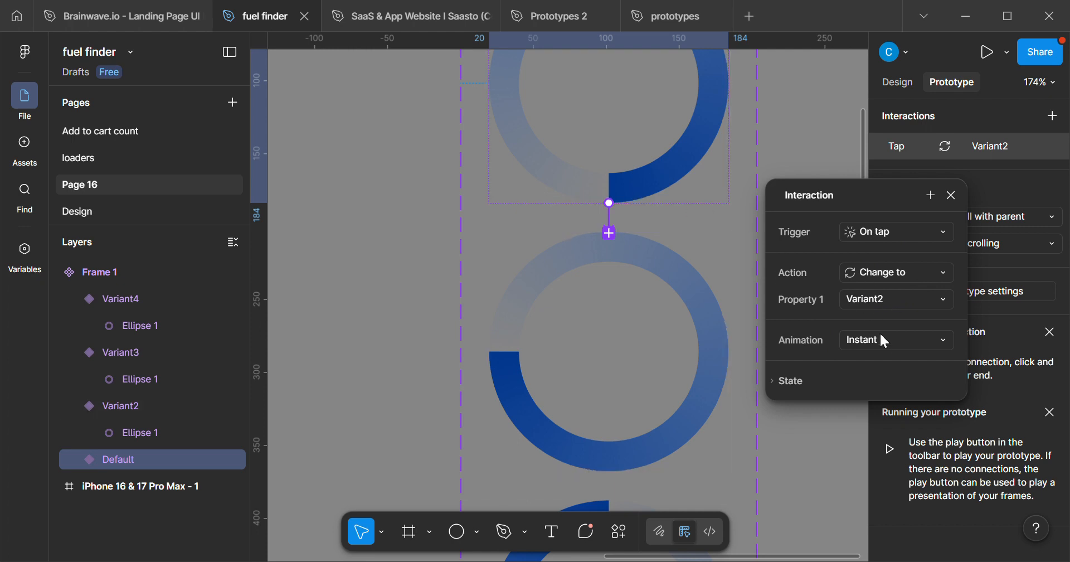
left_click(872, 233)
left_click(909, 436)
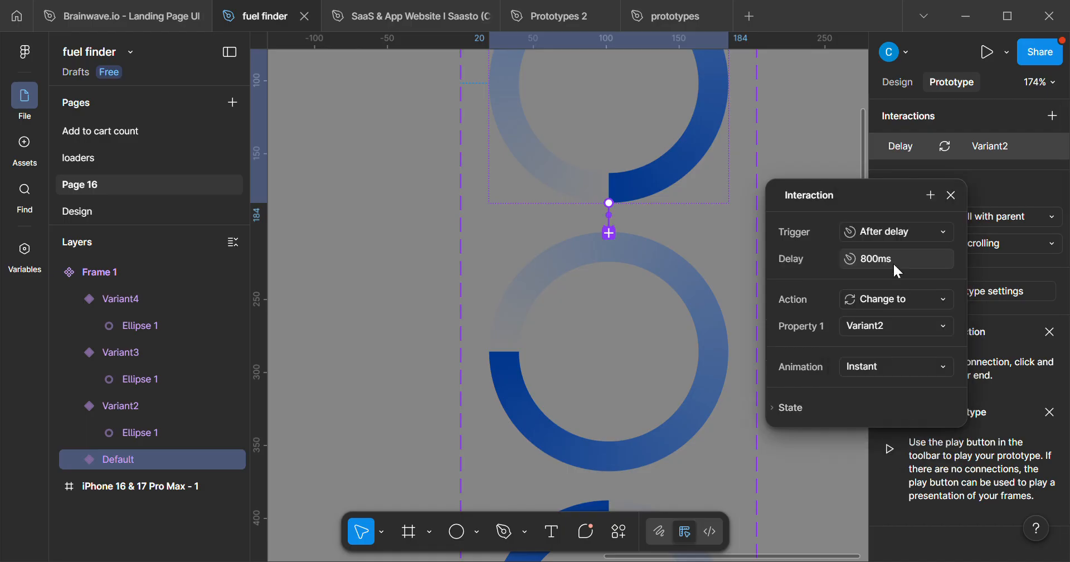
left_click(874, 258)
type("1")
key("Return")
Animate the Default-to-Variant2 change with Smart animate, a Linear curve and an 800 ms duration.
left_click(873, 370)
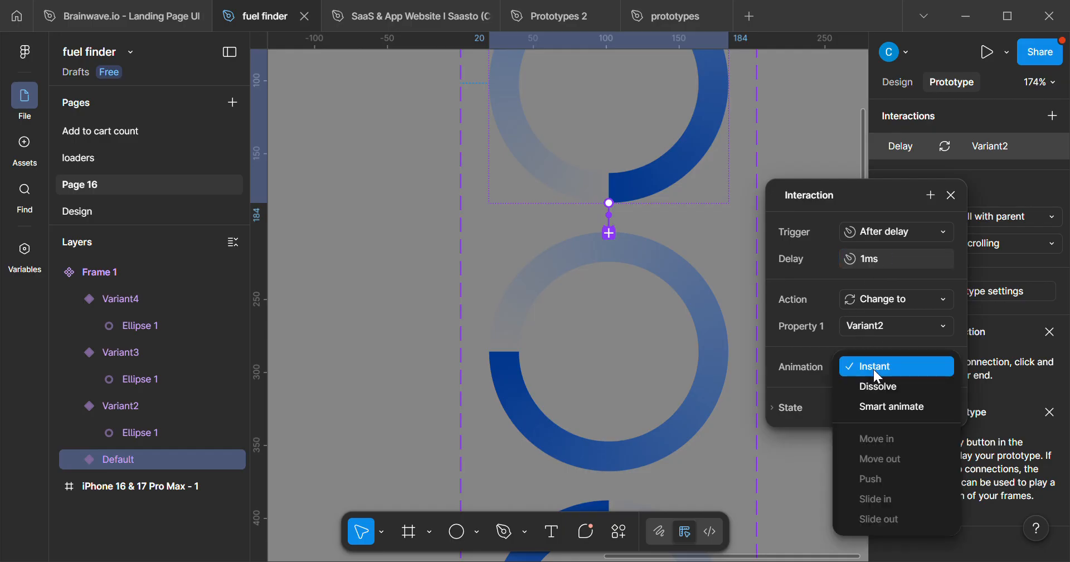
left_click(888, 403)
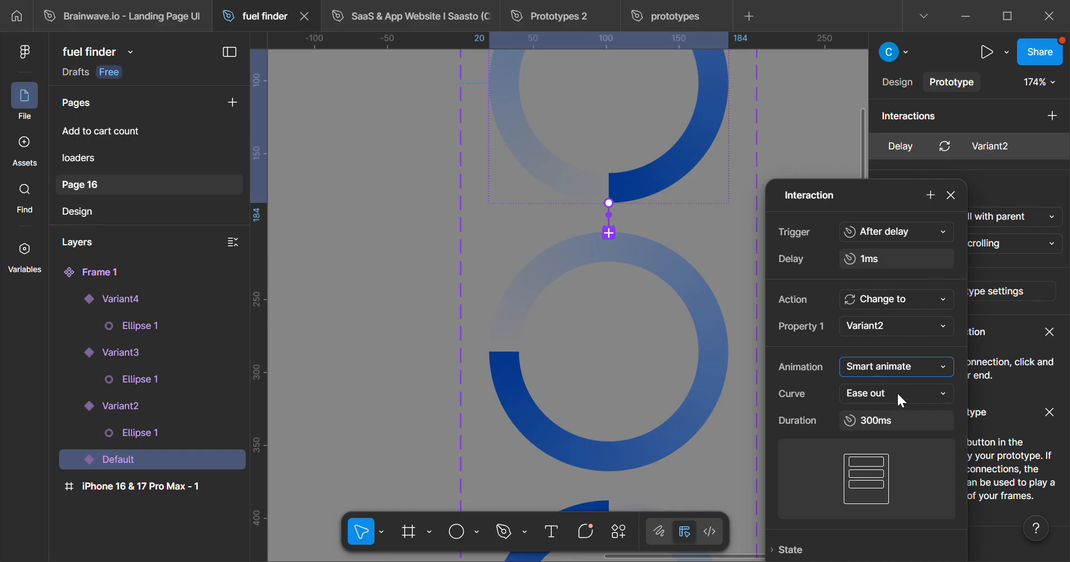
left_click(898, 394)
left_click(885, 336)
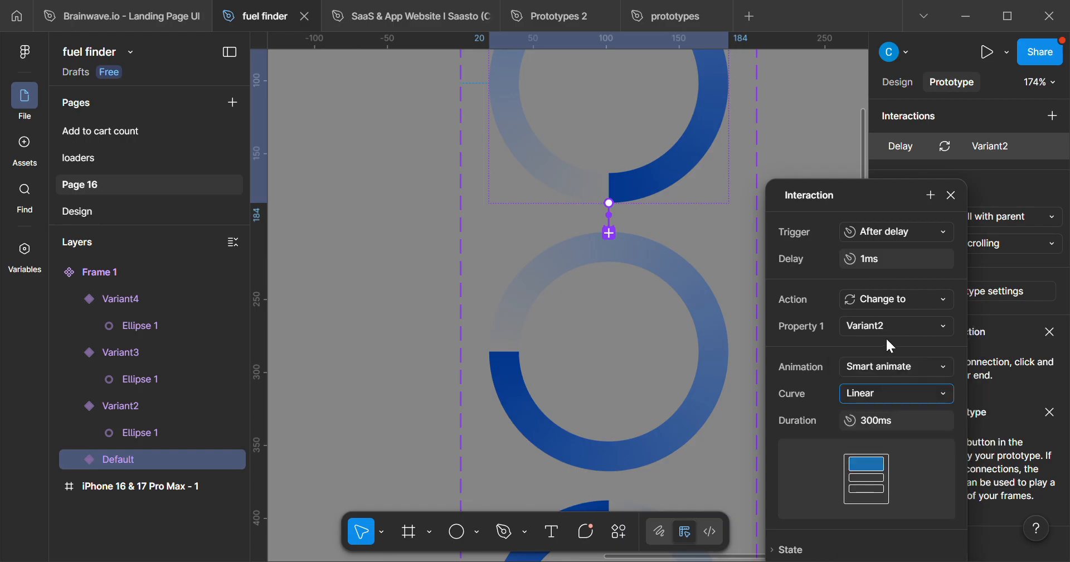
left_click_drag(868, 195, 944, 78)
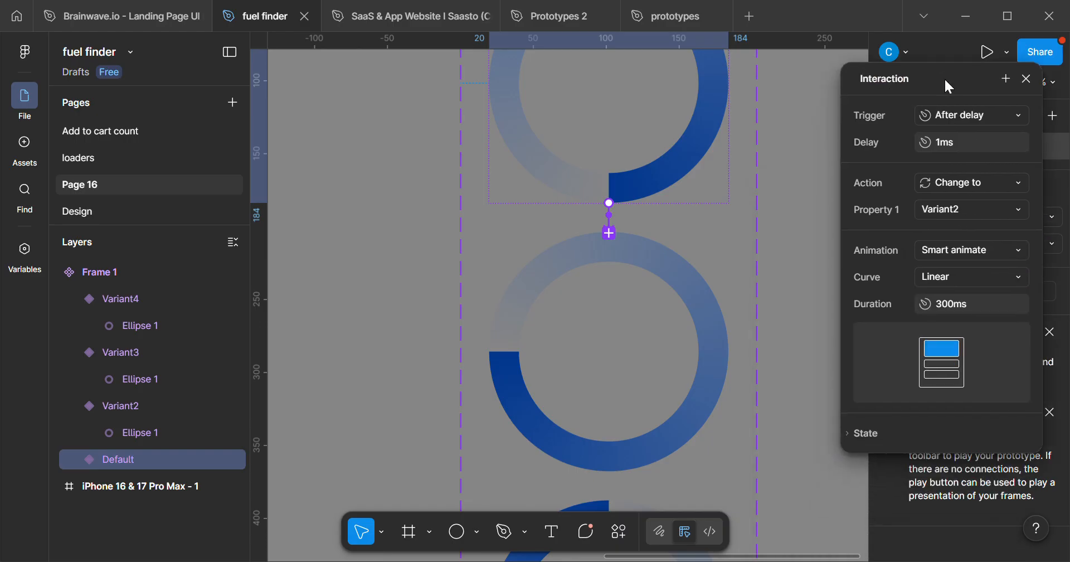
left_click(955, 305)
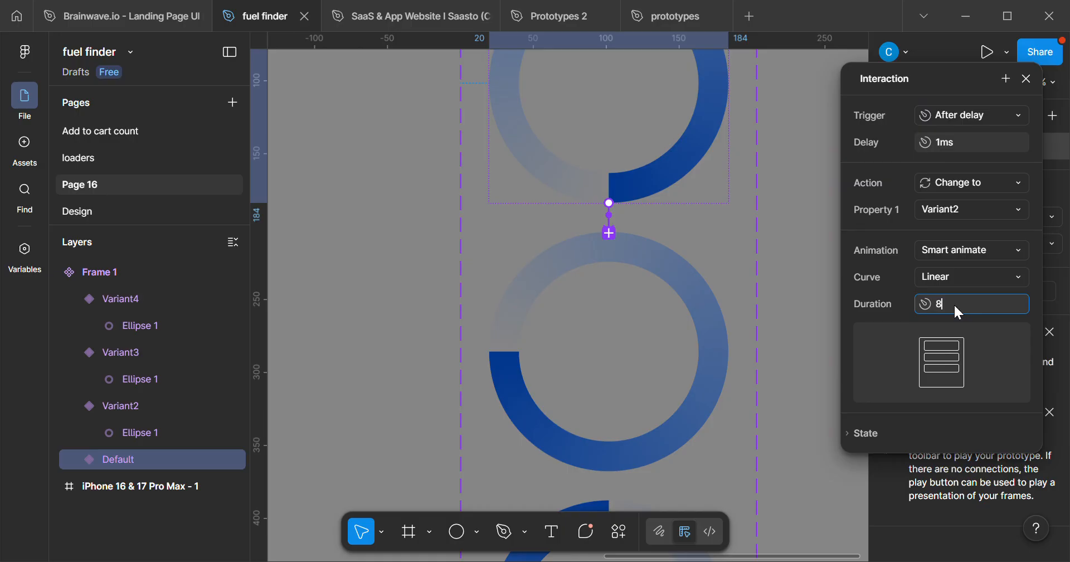
key("Return")
Add a prototype connection from the Variant2 ring to Variant3.
scroll(754, 329, "down", 3)
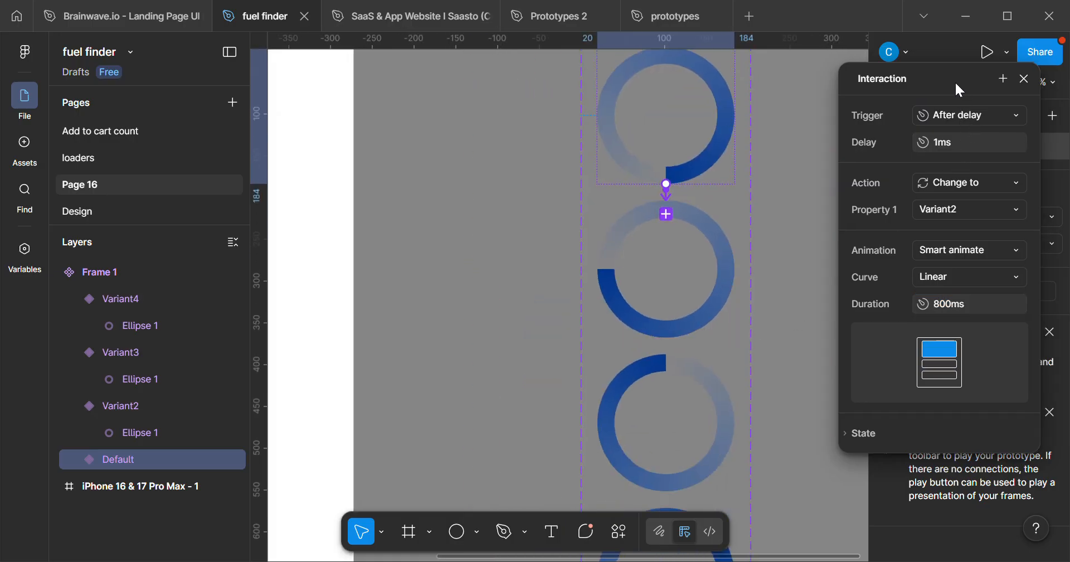
left_click_drag(955, 81, 934, 88)
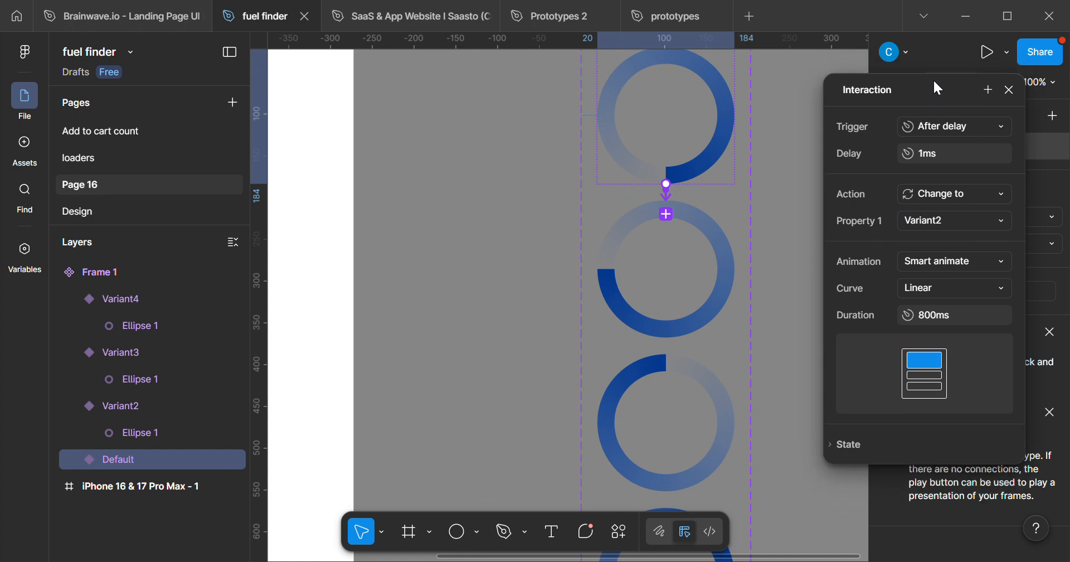
scroll(723, 290, "down", 5)
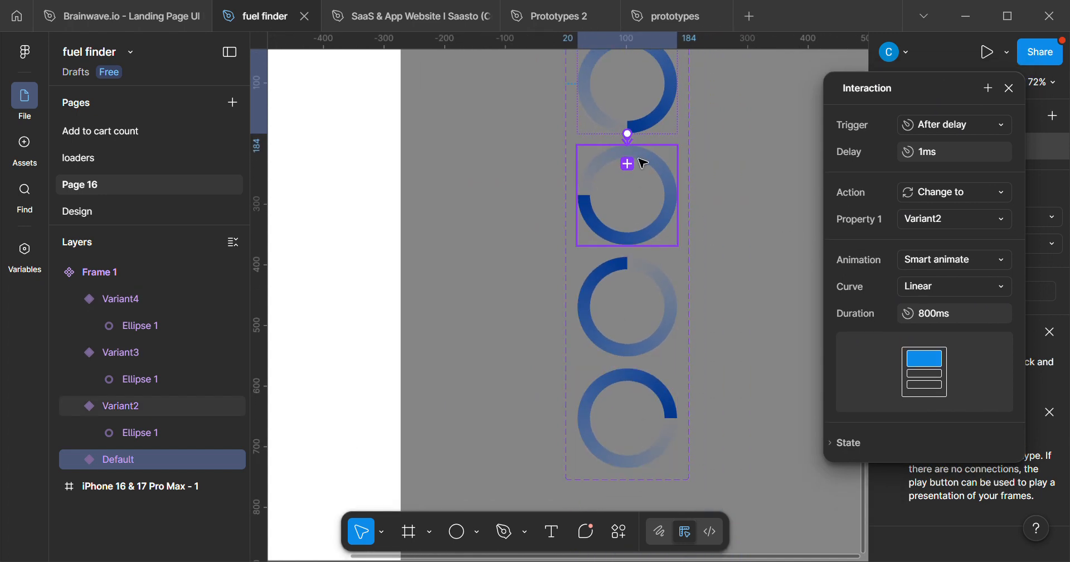
scroll(630, 223, "up", 5)
left_click(650, 212)
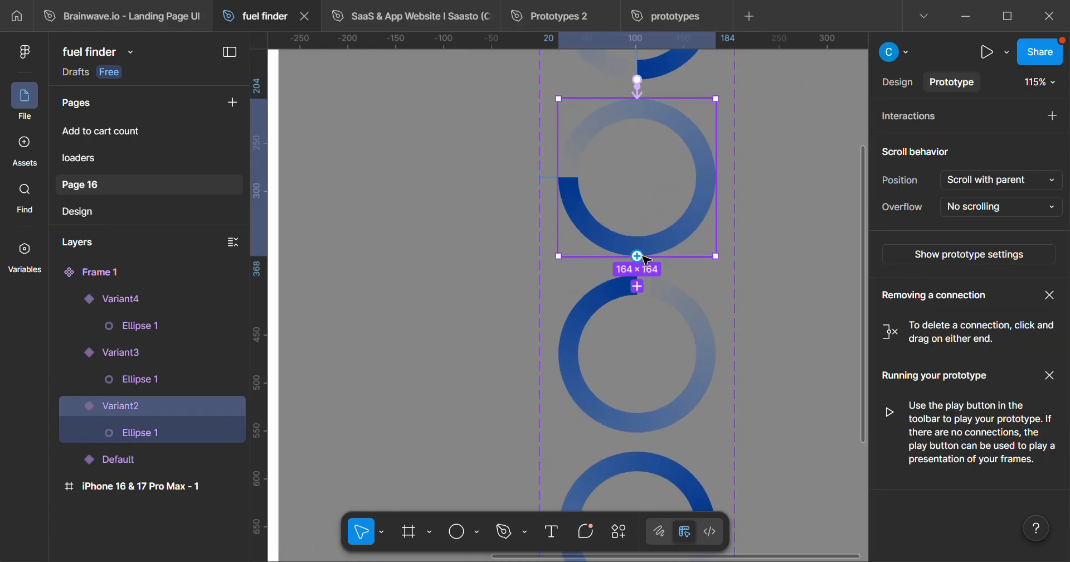
left_click_drag(647, 301, 647, 303)
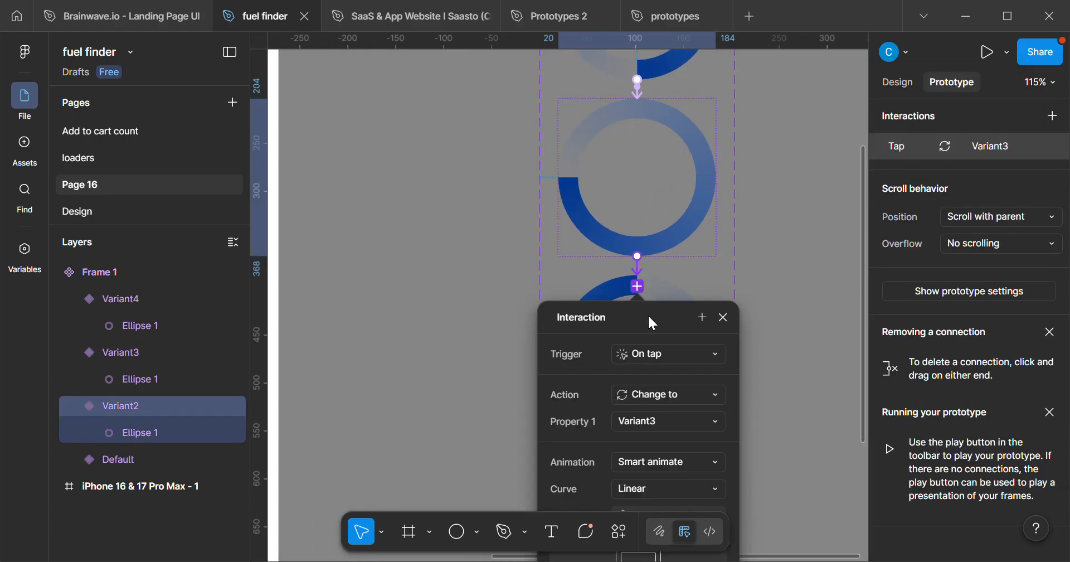
Set the Variant2-to-Variant3 interaction to trigger After delay with a 1 ms delay.
left_click(1001, 142)
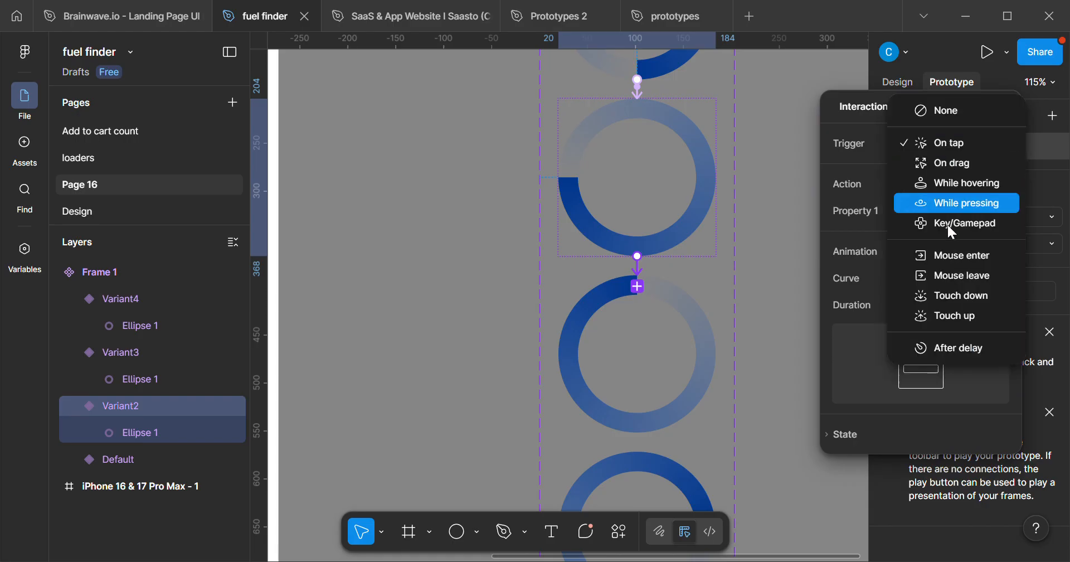
left_click(962, 348)
left_click(931, 172)
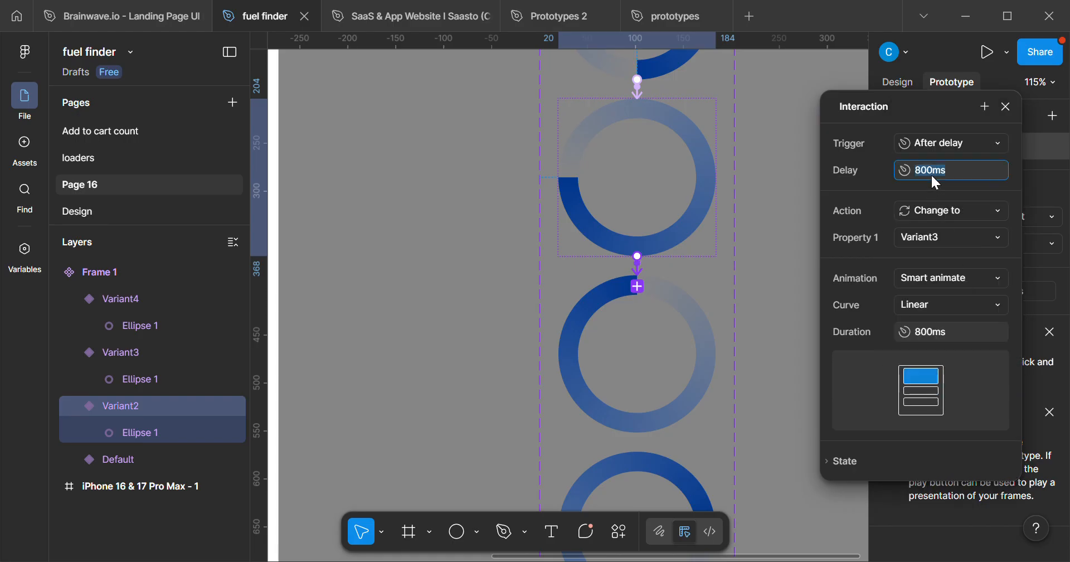
type("1")
key("Return")
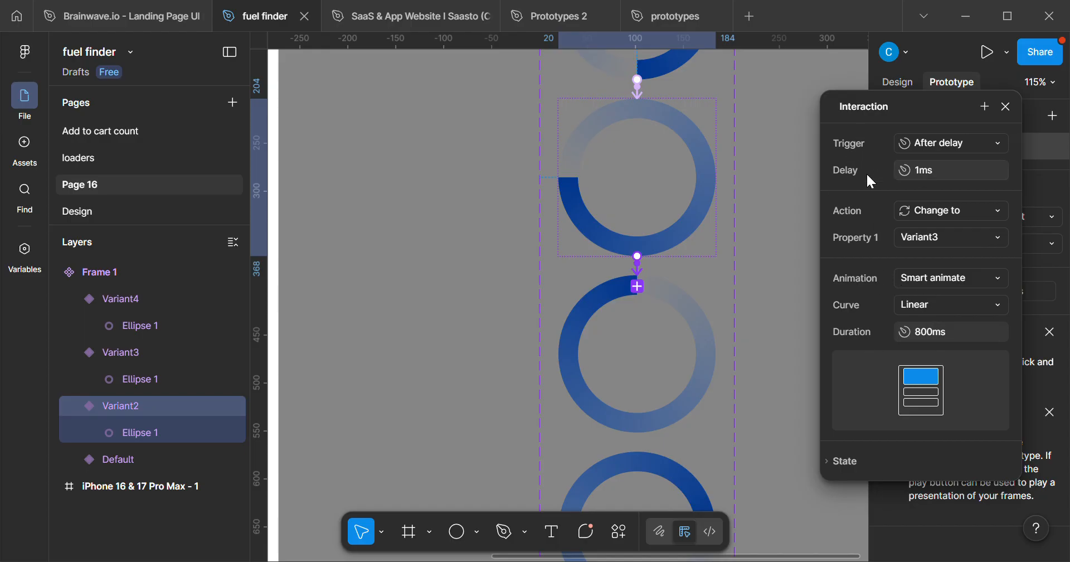
Add a prototype connection from the Variant3 ring to Variant4, triggered After delay with a 1 ms delay.
scroll(630, 273, "down", 3)
left_click(651, 244)
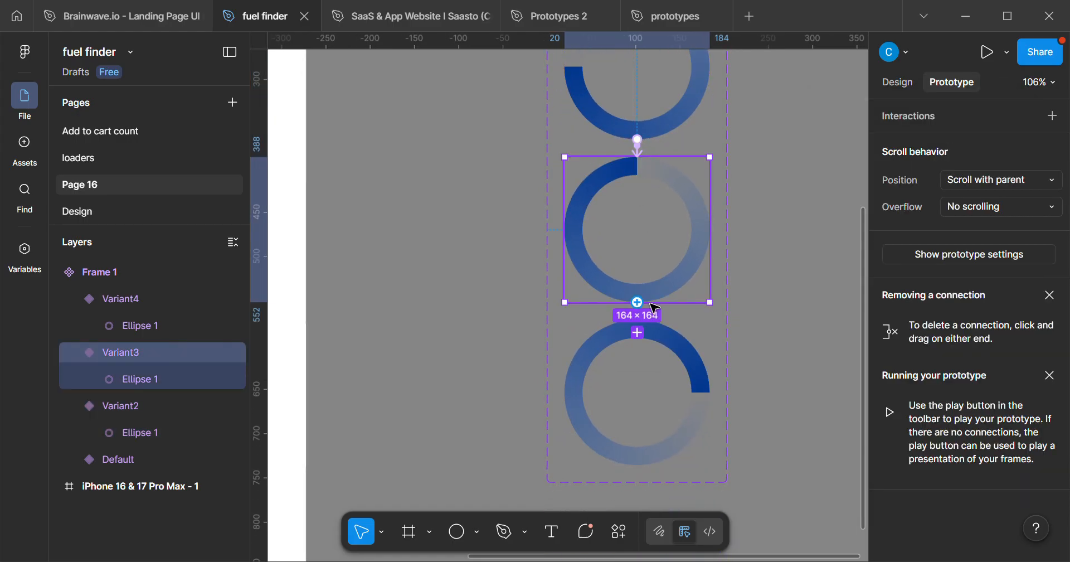
left_click_drag(641, 307, 901, 160)
left_click(917, 200)
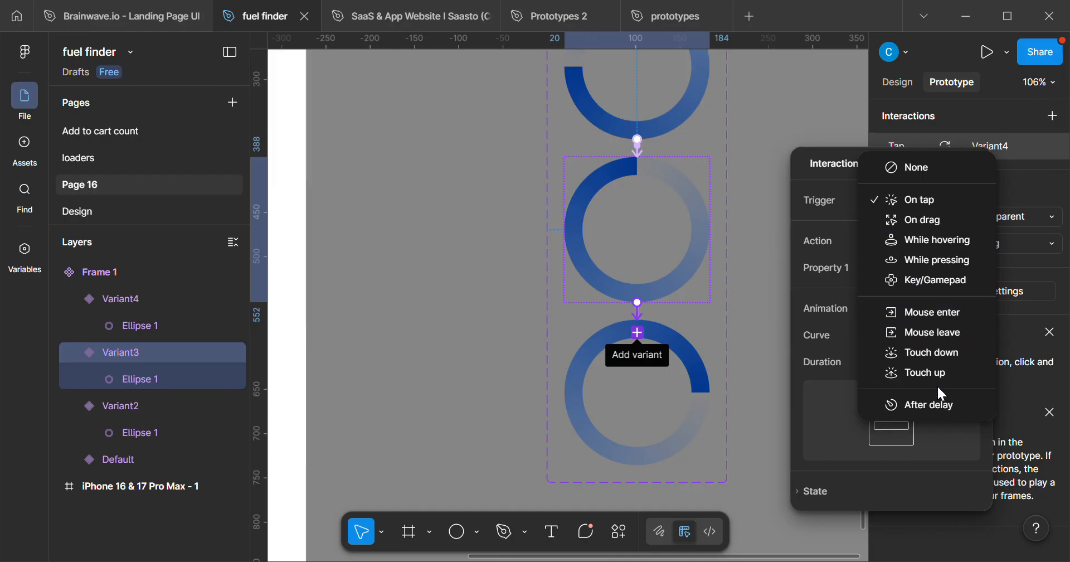
left_click(936, 395)
left_click(902, 229)
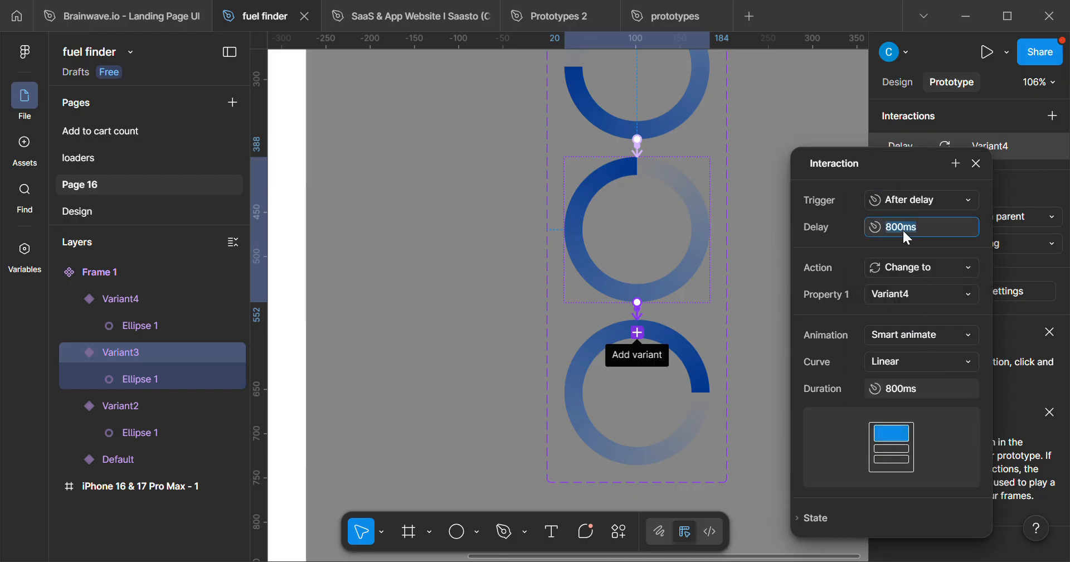
type("1")
left_click(662, 424)
scroll(673, 396, "down", 3)
scroll(673, 397, "down", 3)
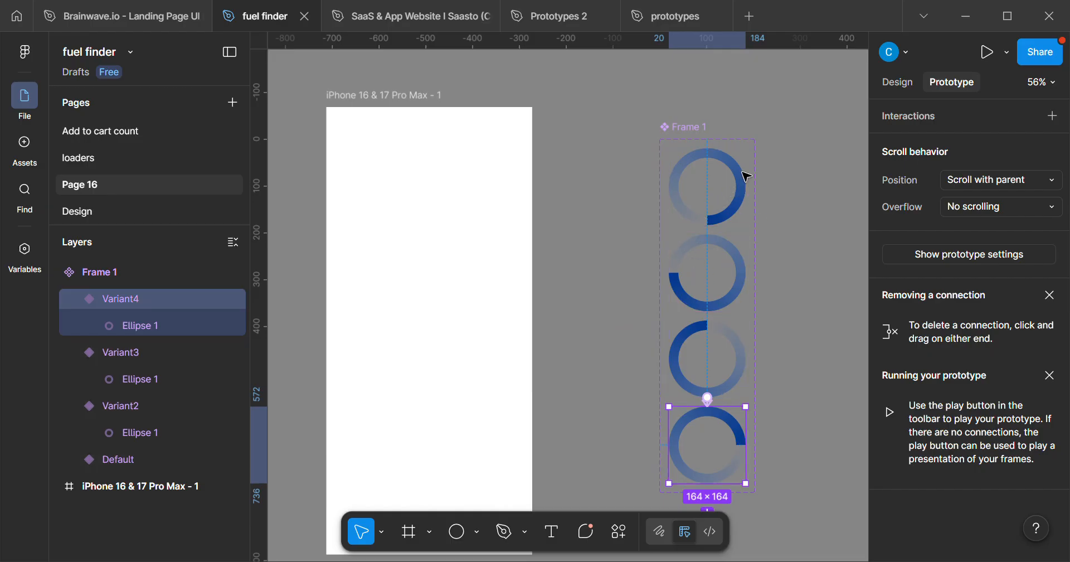
scroll(583, 272, "down", 3)
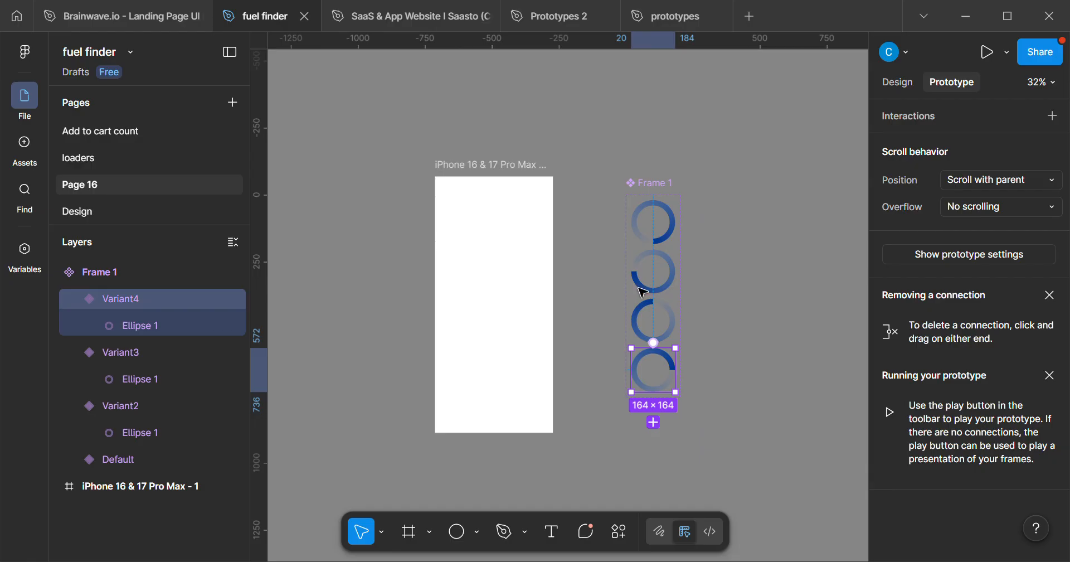
scroll(664, 377, "up", 1)
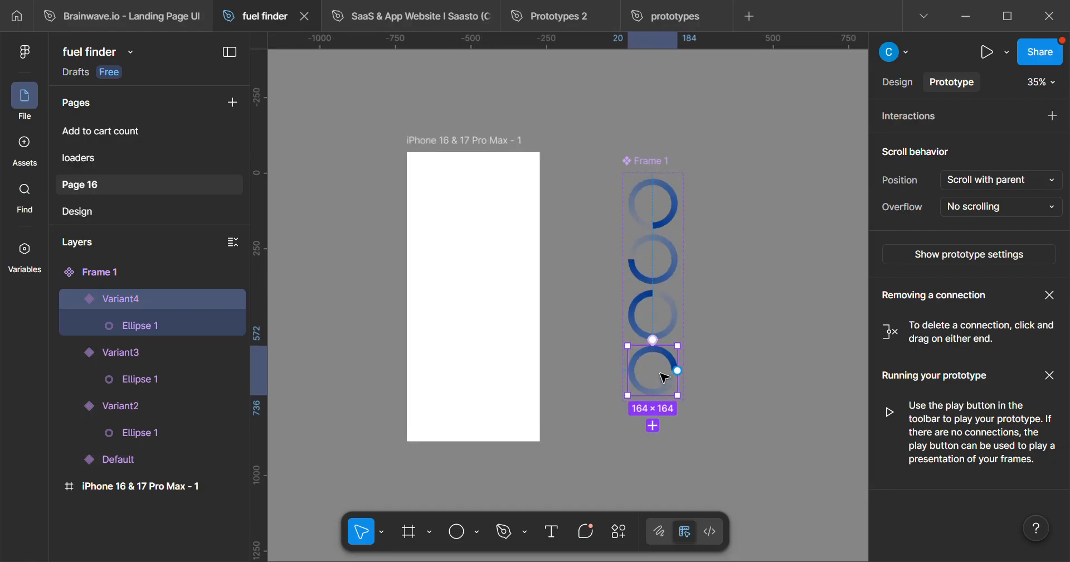
scroll(665, 378, "up", 3)
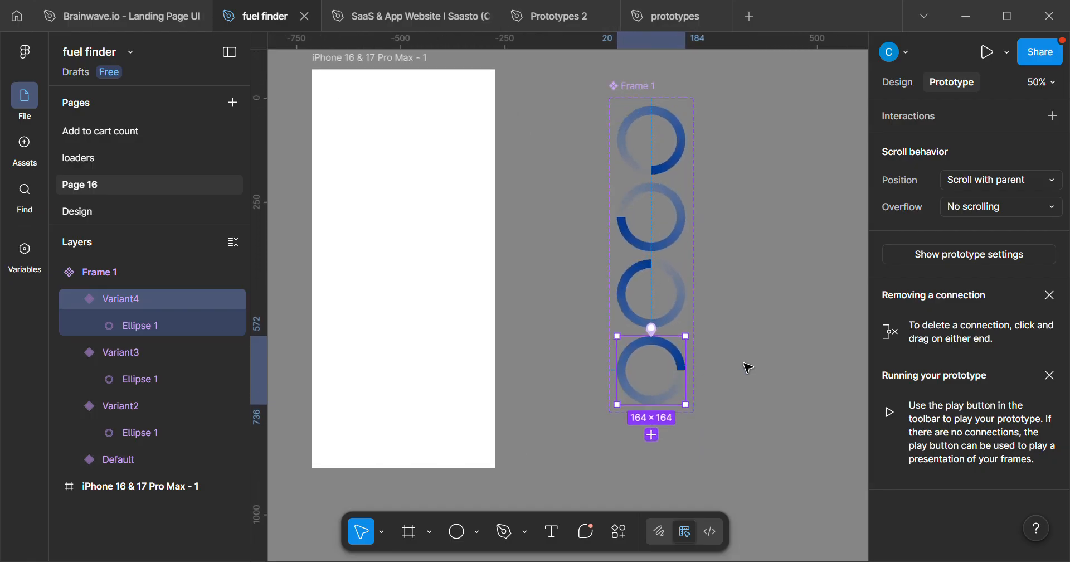
scroll(625, 282, "down", 3)
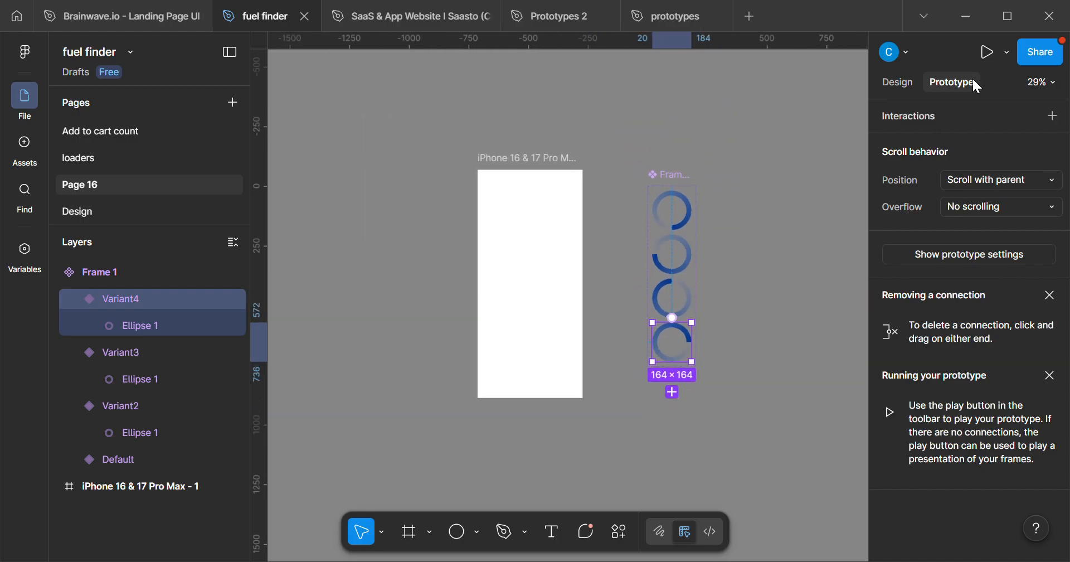
Place an instance of the Default ring in the upper part of the iPhone frame, horizontally centred at about X 138, Y 129.
left_click(898, 82)
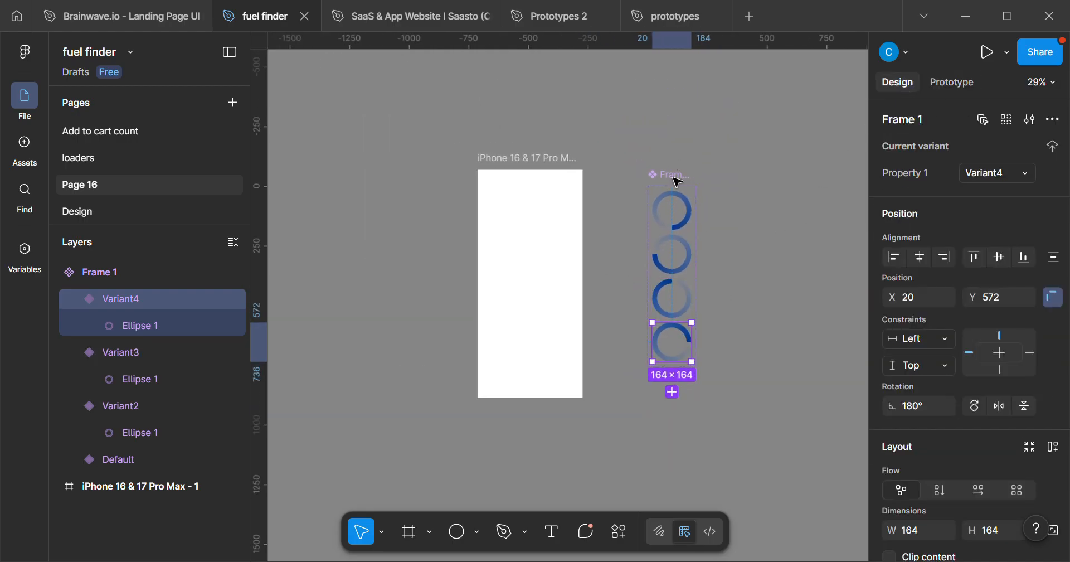
left_click(676, 216)
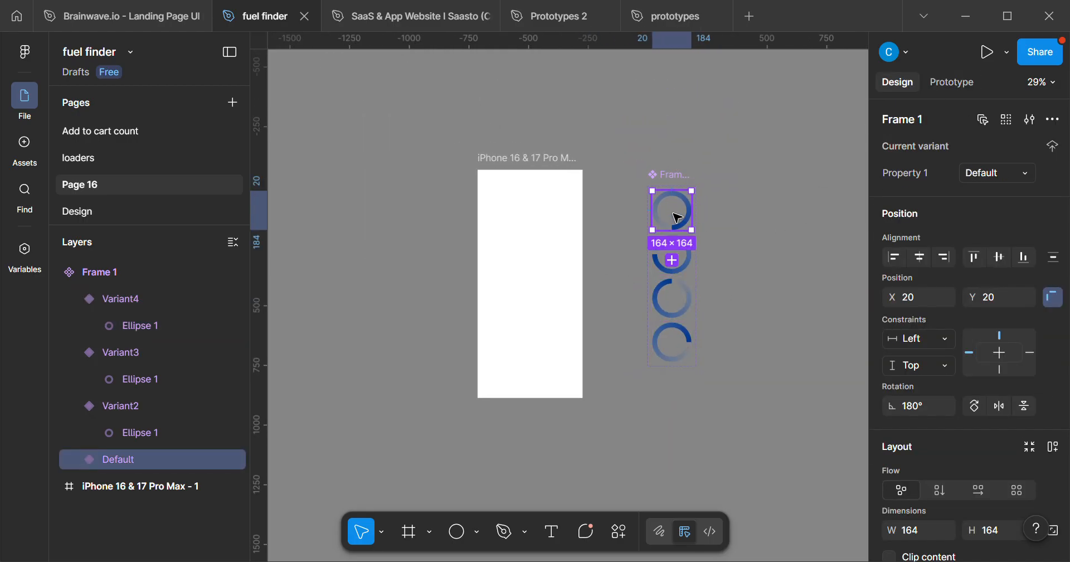
scroll(674, 223, "up", 3)
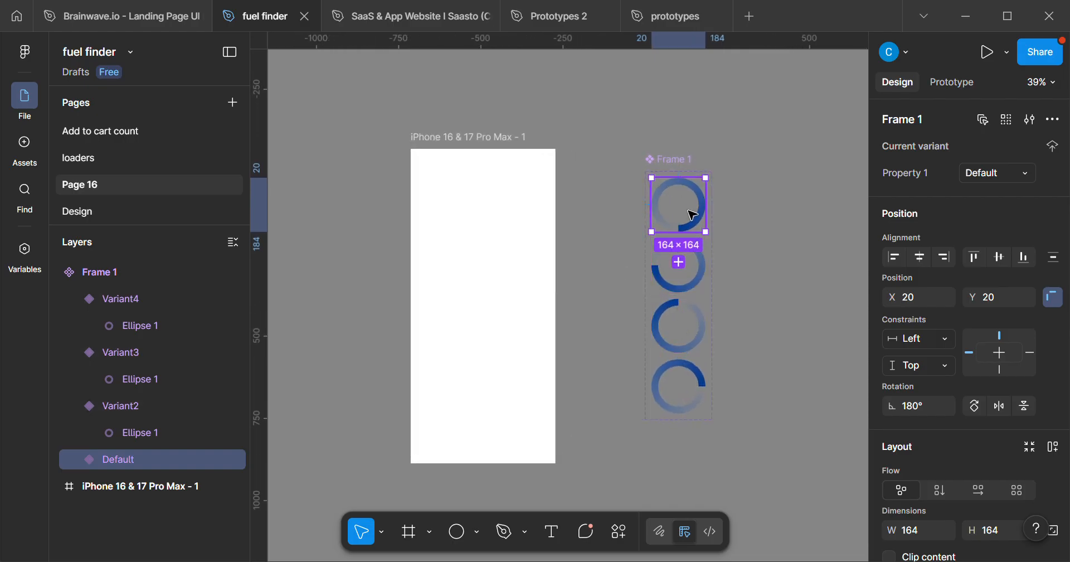
scroll(719, 256, "down", 2)
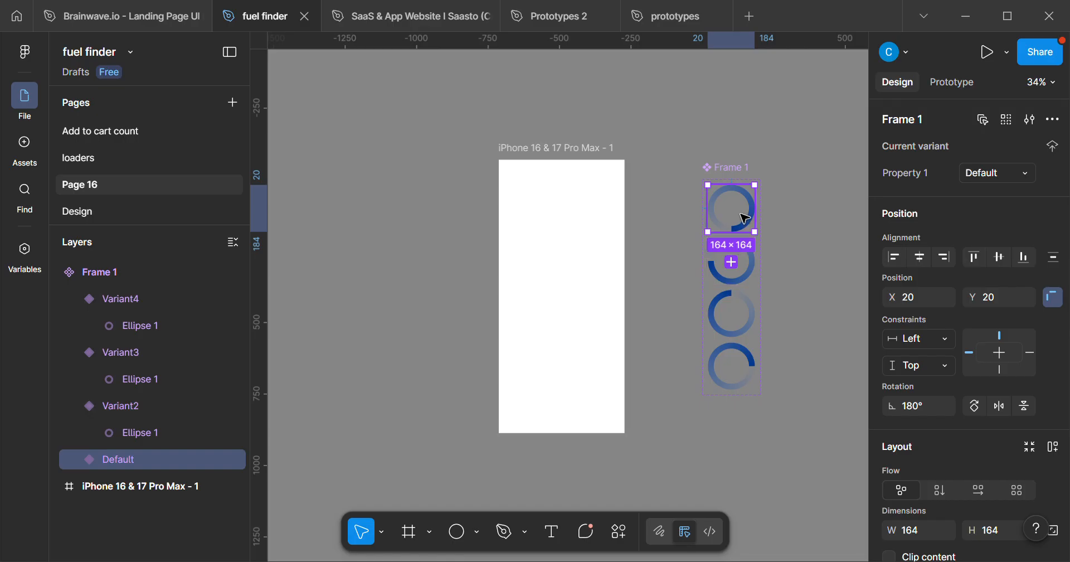
left_click_drag(745, 217, 580, 274)
scroll(579, 273, "up", 2)
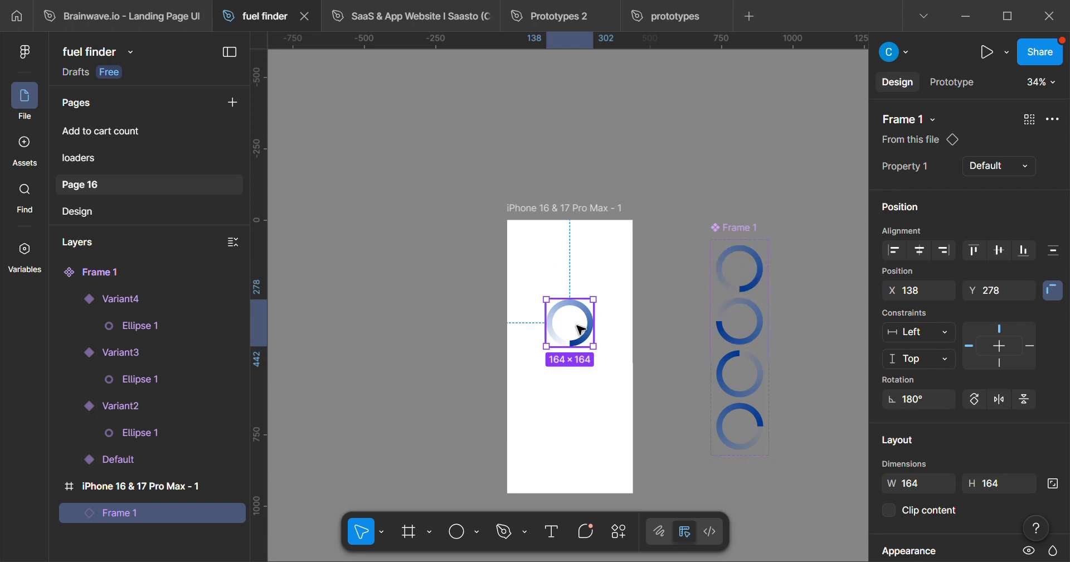
scroll(580, 400, "down", 2)
scroll(580, 400, "right", 1)
left_click_drag(553, 293, 552, 251)
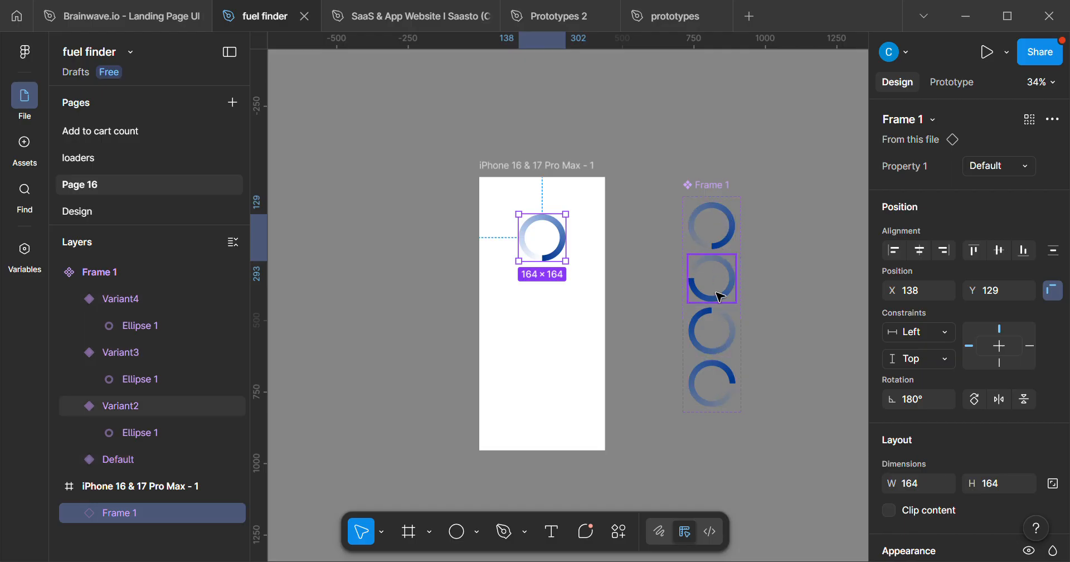
Preview the iPhone frame's prototype, compare the loader with the Variant4 ring, and restart the playback.
scroll(553, 249, "up", 2)
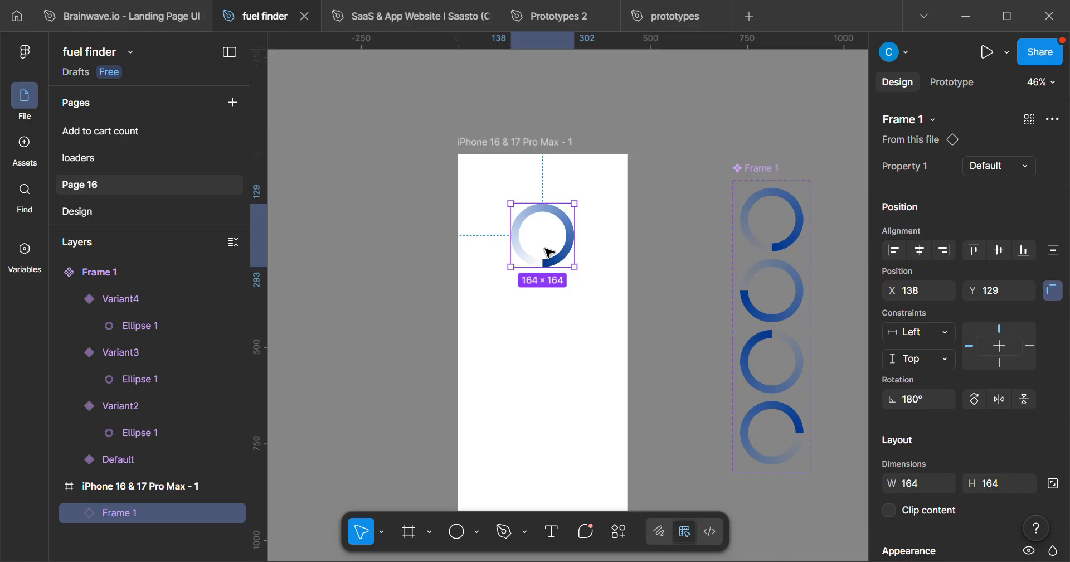
key("shift+space")
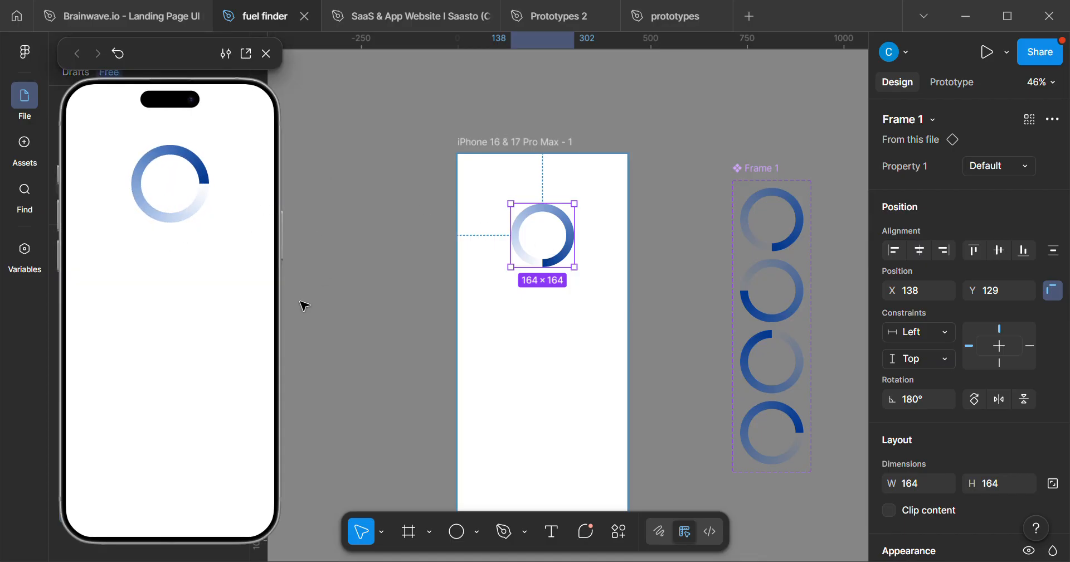
scroll(769, 454, "down", 2)
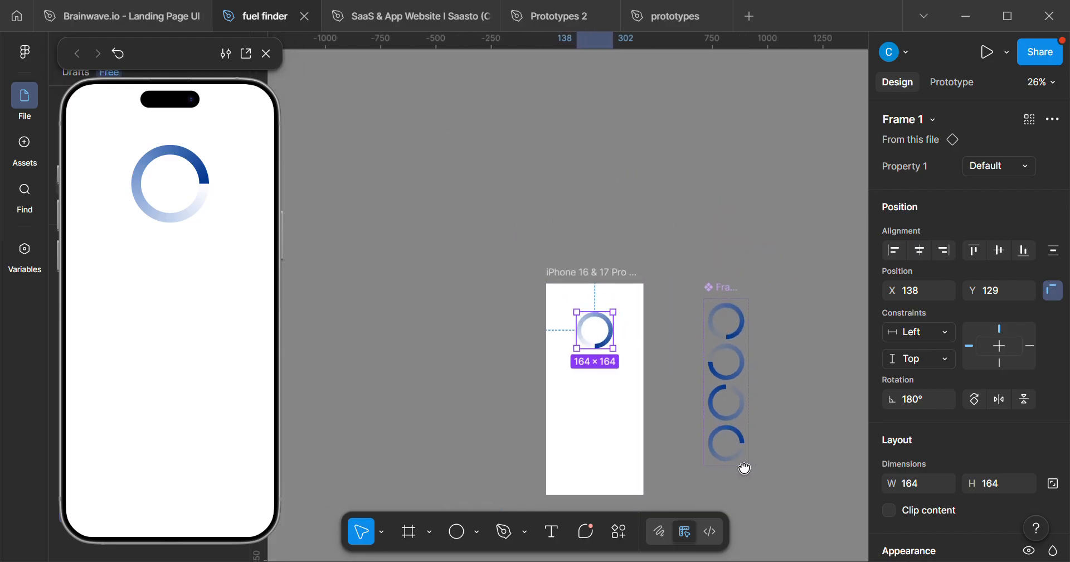
scroll(749, 468, "up", 3)
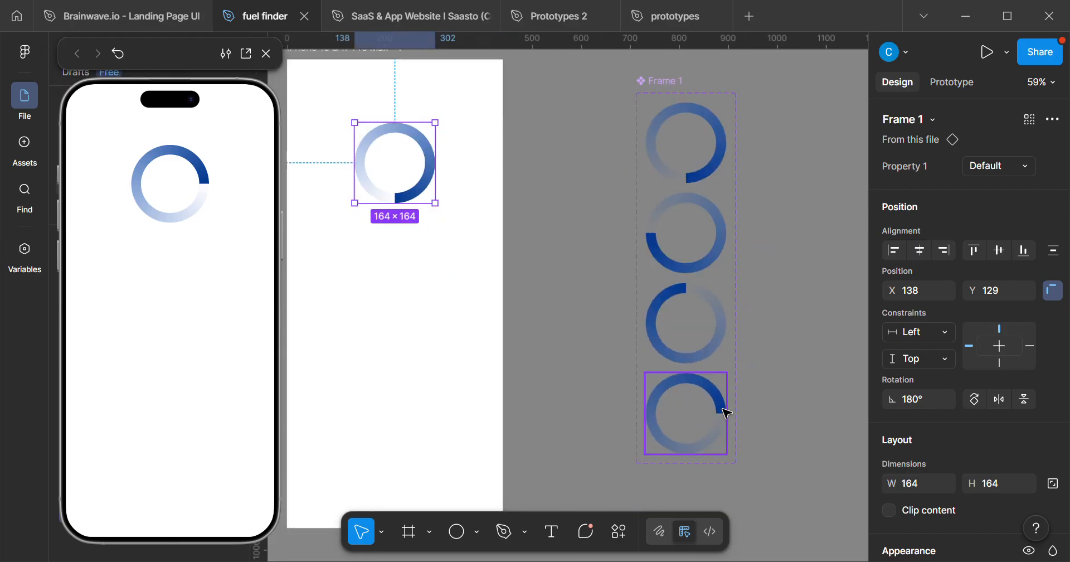
scroll(721, 418, "up", 5)
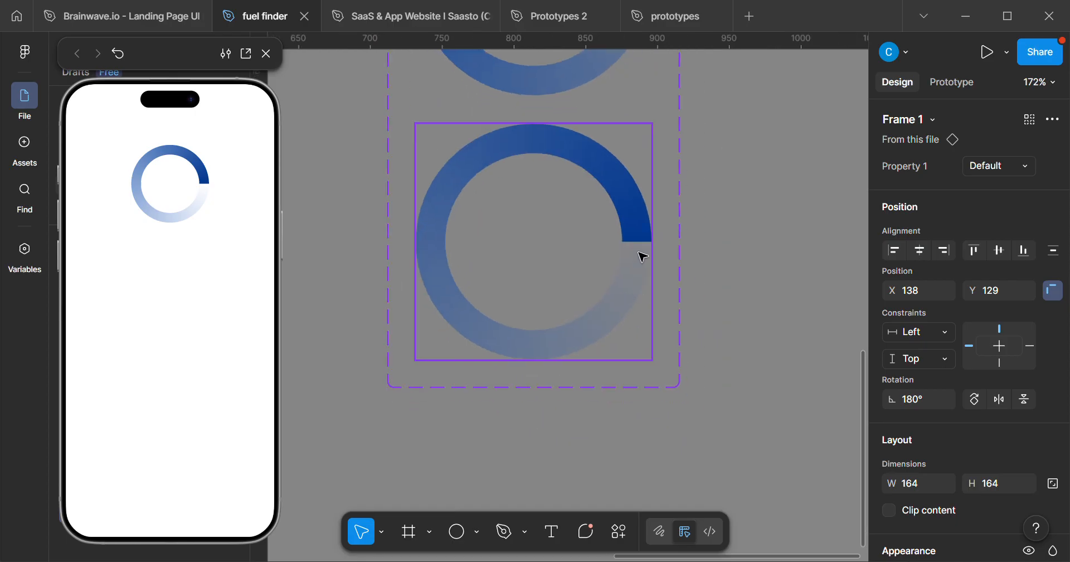
left_click(118, 54)
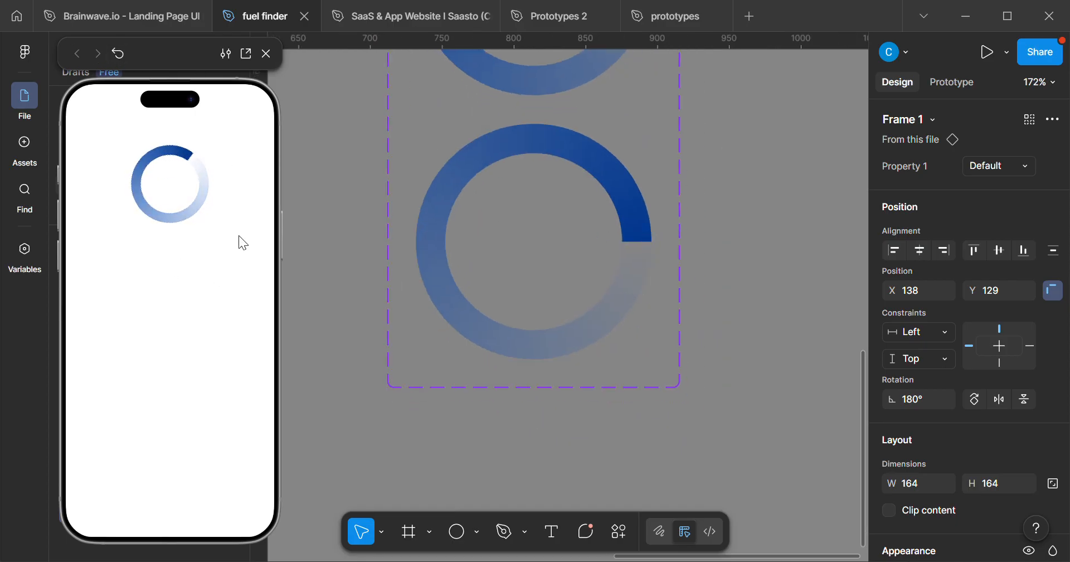
Add a prototype connection from the Variant4 ring back to Default, triggered After delay with a 1 ms delay.
key("shift+1")
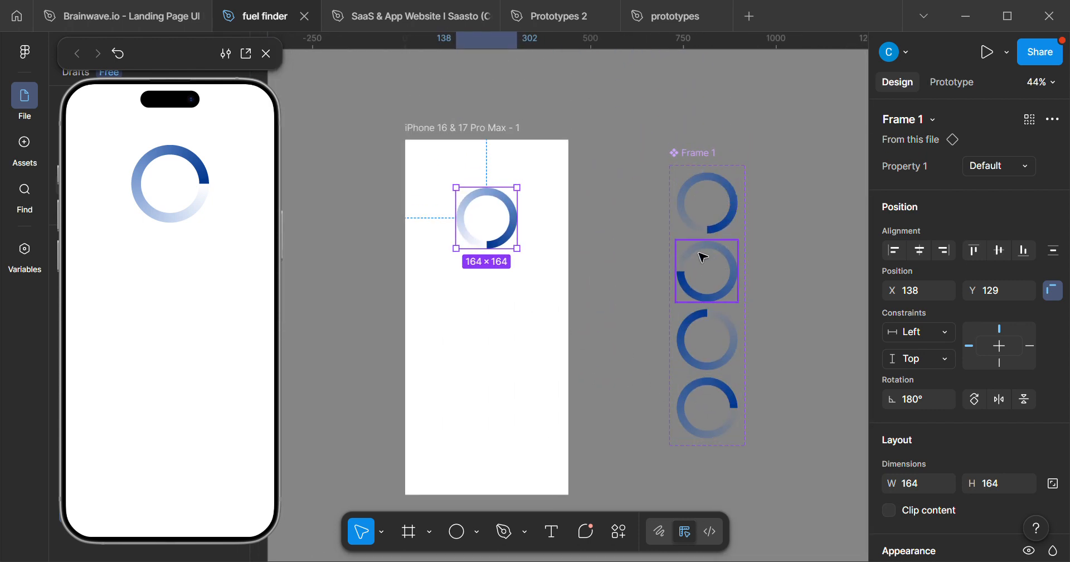
left_click(682, 419)
left_click(950, 84)
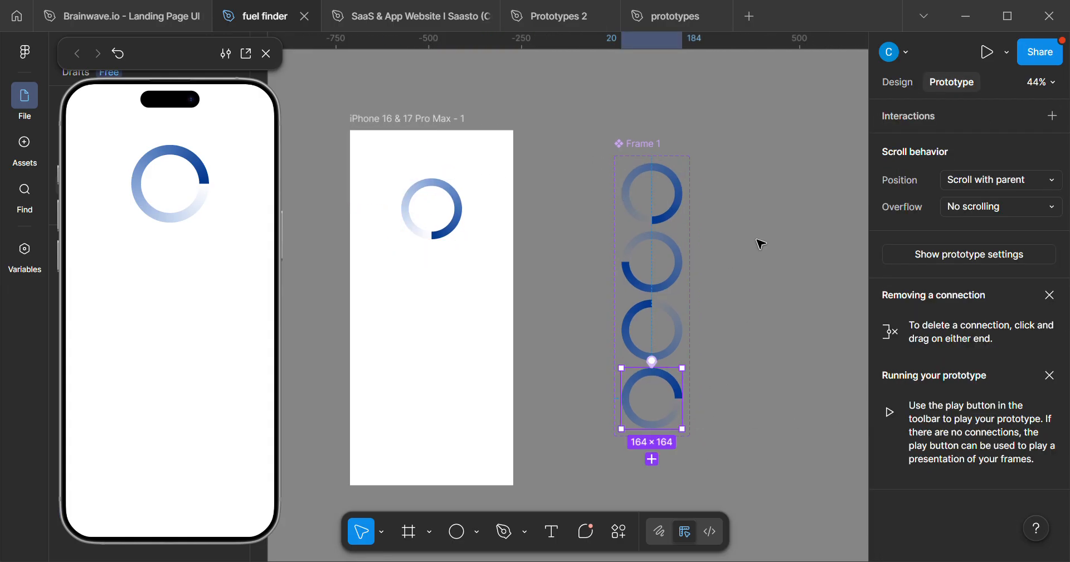
left_click_drag(682, 398, 664, 212)
left_click_drag(667, 268, 926, 167)
left_click(933, 174)
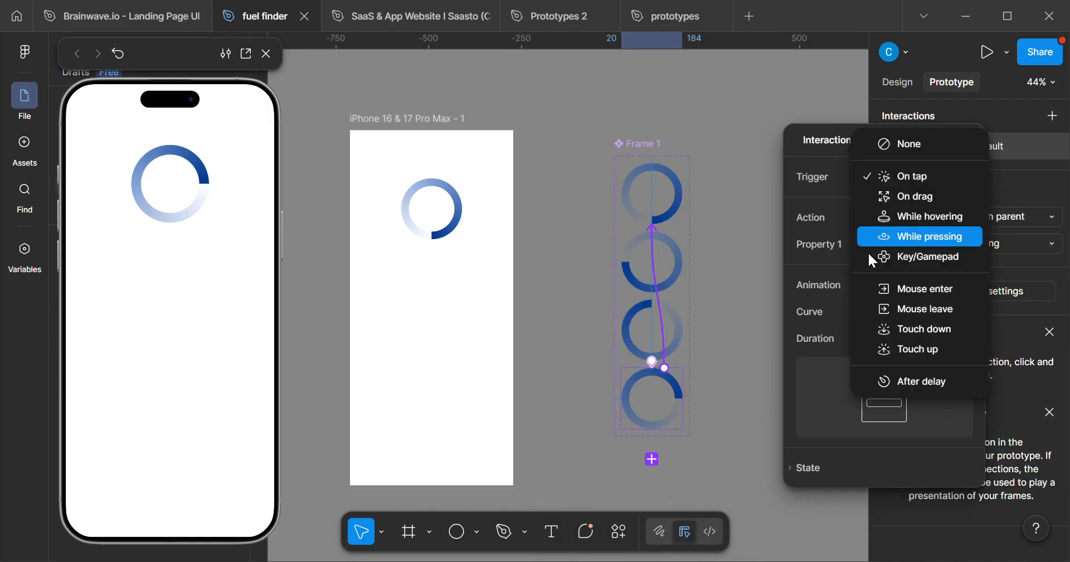
left_click(913, 382)
left_click(903, 204)
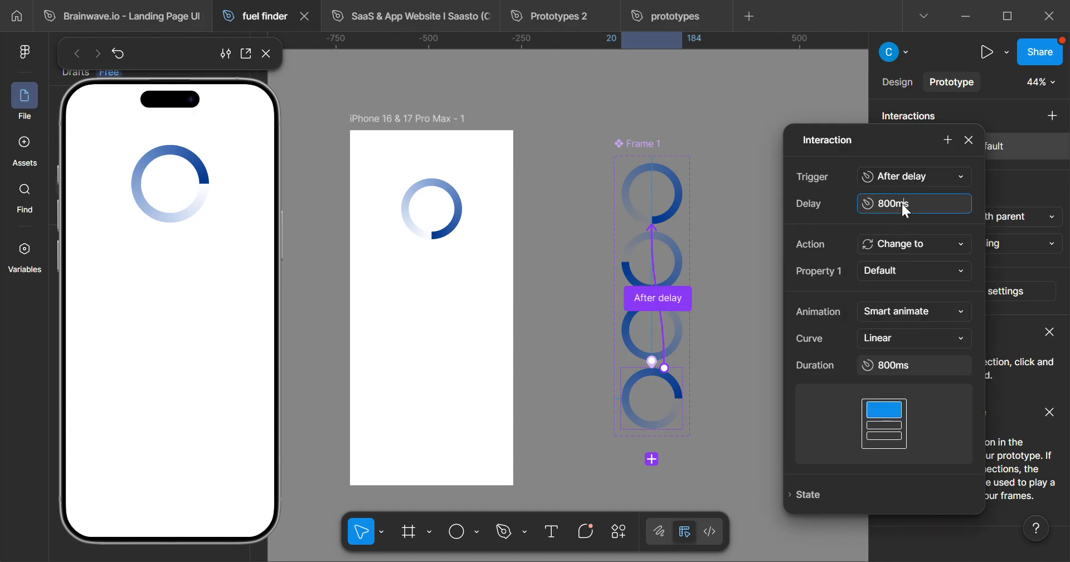
type("1")
Restart the prototype preview, close the interaction settings, and examine the ring loader's rotation alongside the chained variants.
left_click(118, 53)
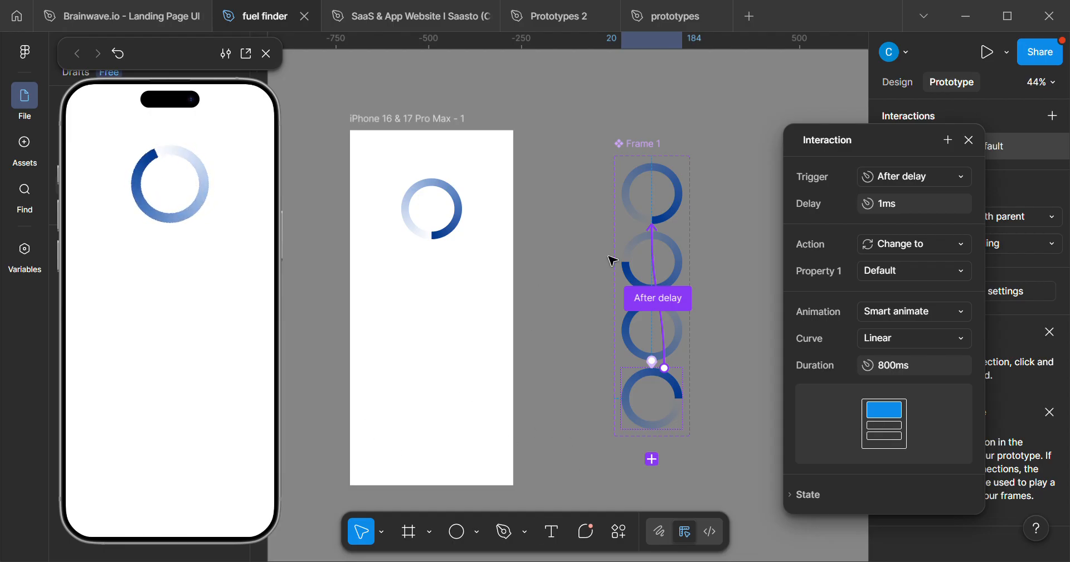
left_click(968, 139)
scroll(613, 301, "down", 5)
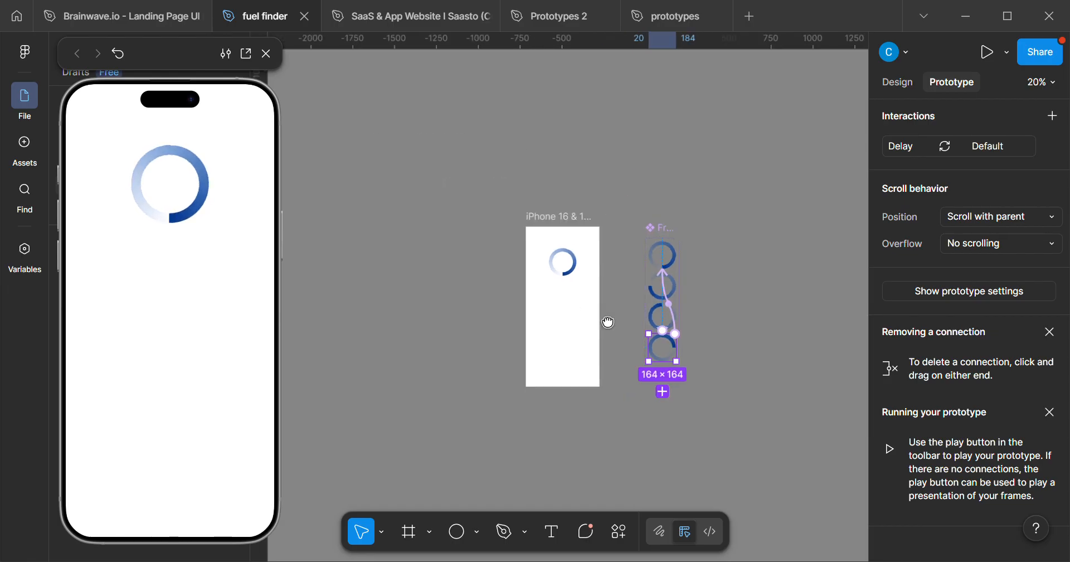
left_click_drag(608, 322, 572, 371)
scroll(626, 477, "up", 3)
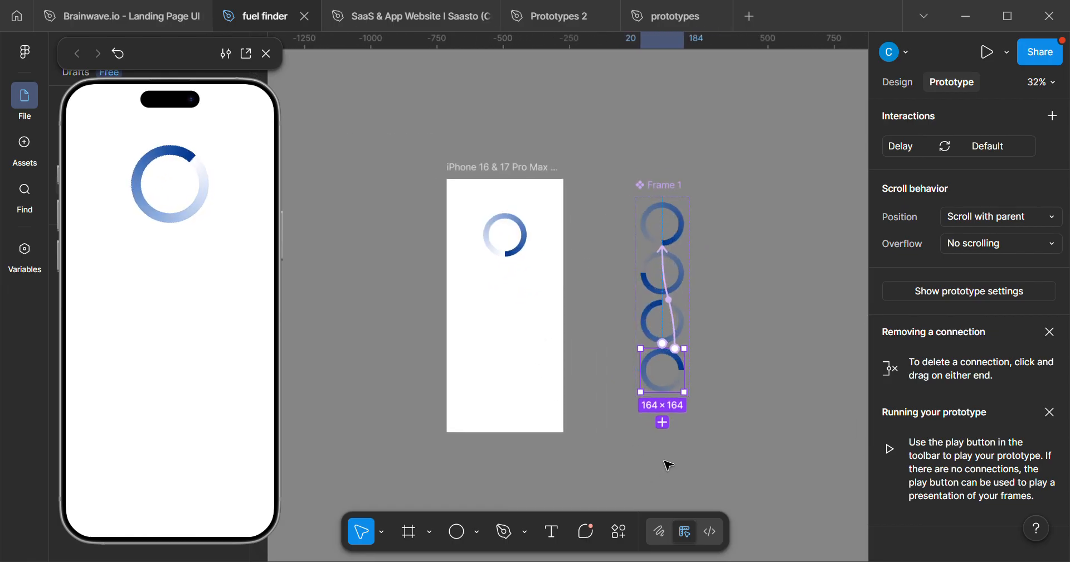
scroll(669, 462, "up", 4)
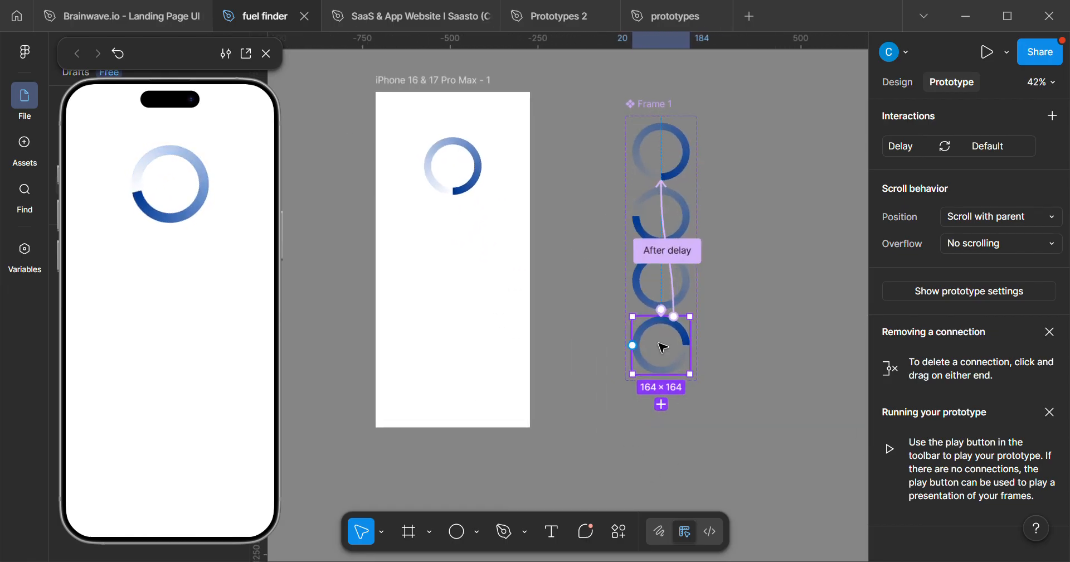
left_click_drag(662, 348, 607, 372)
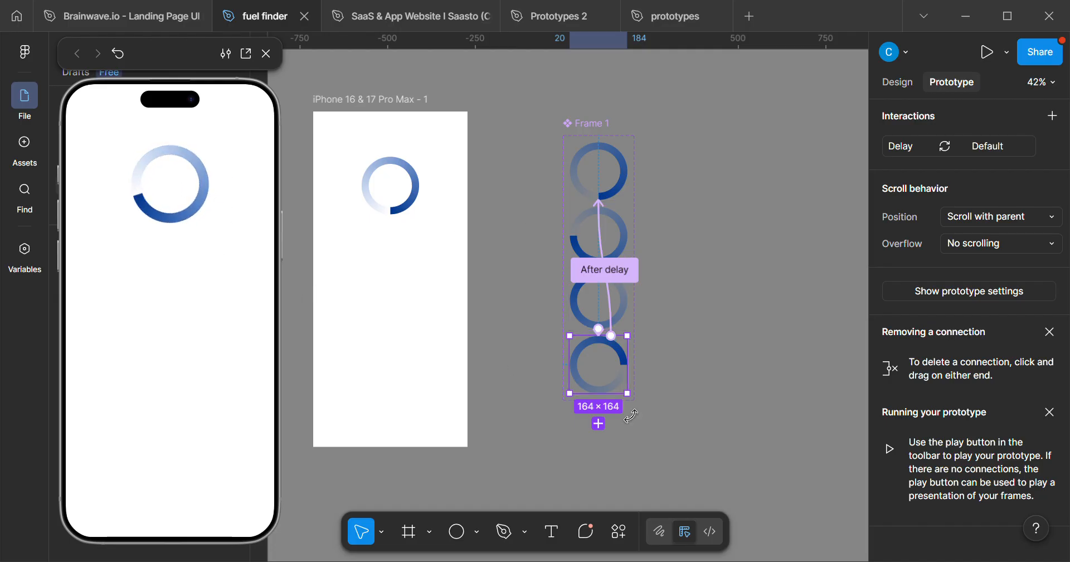
scroll(391, 434, "up", 1)
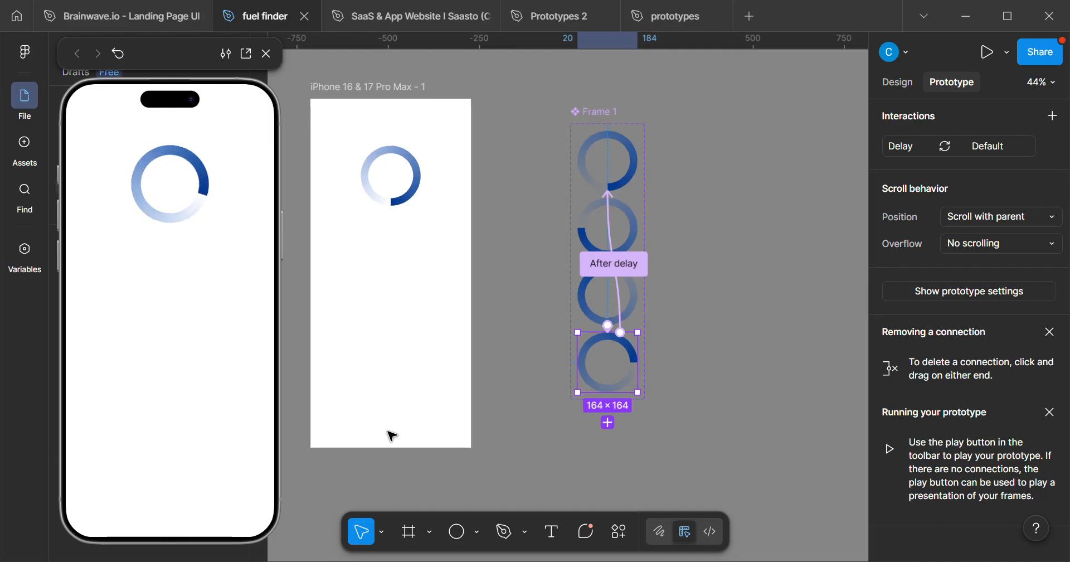
scroll(394, 378, "up", 1)
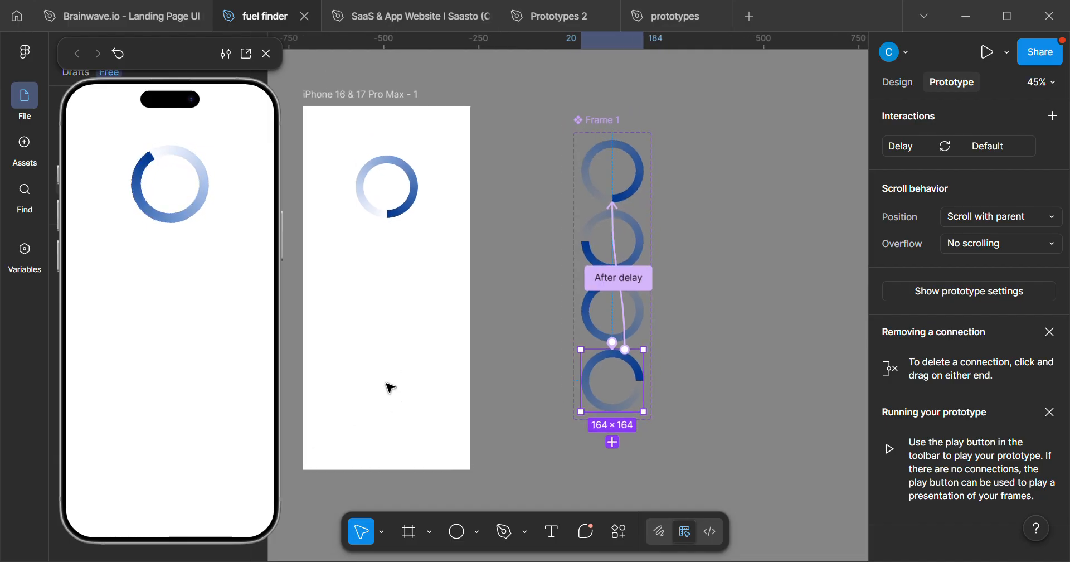
scroll(495, 373, "down", 3)
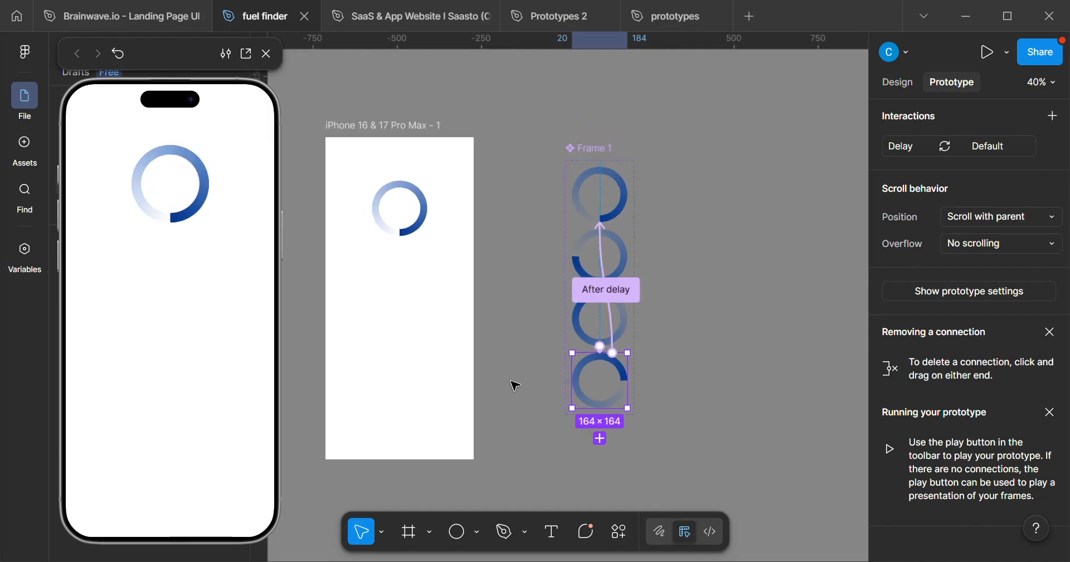
scroll(502, 382, "down", 4)
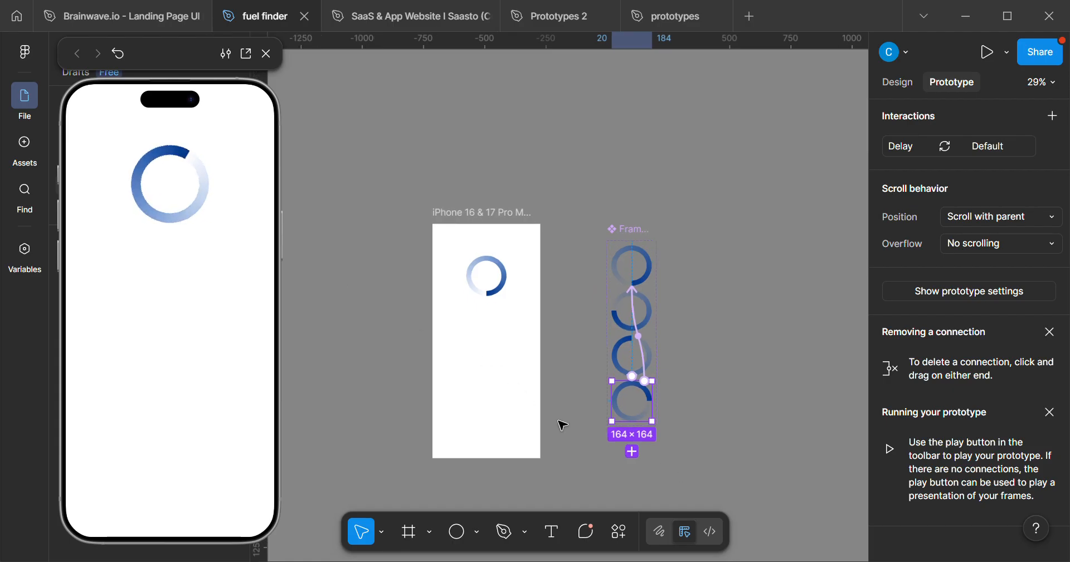